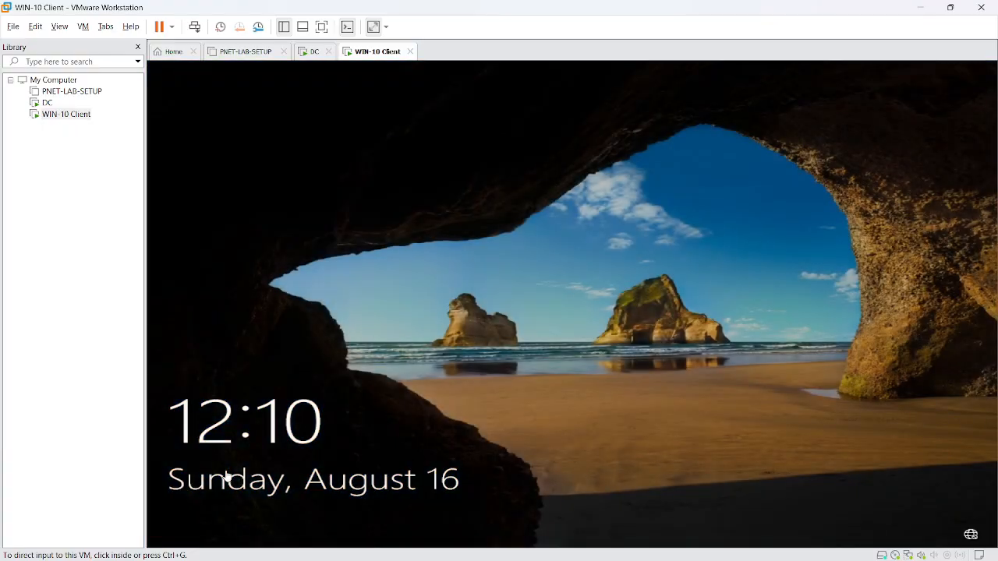
# - Unlock the WIN-10 Client VM, sign in as Administrator with the password, then release input to the host
pyautogui.click(195, 26)
pyautogui.click(480, 367)
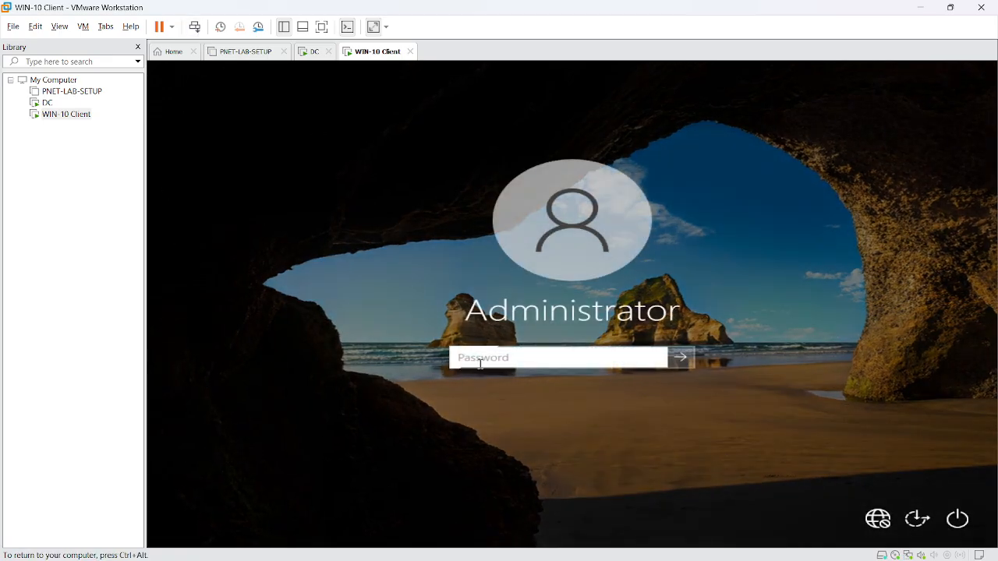
pyautogui.write('*******')
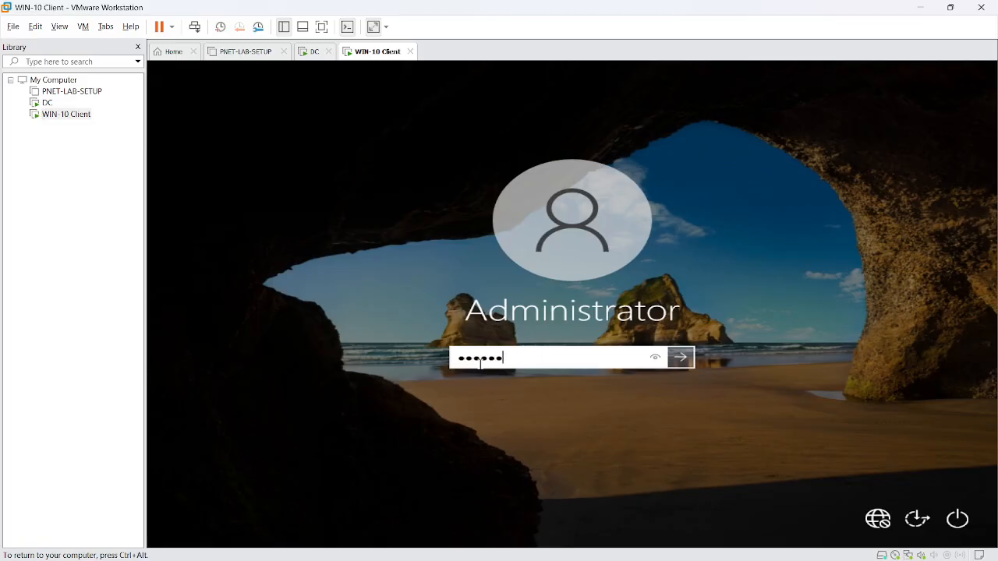
pyautogui.hotkey('ctrl', 'a')
pyautogui.write('***')
pyautogui.press('Return')
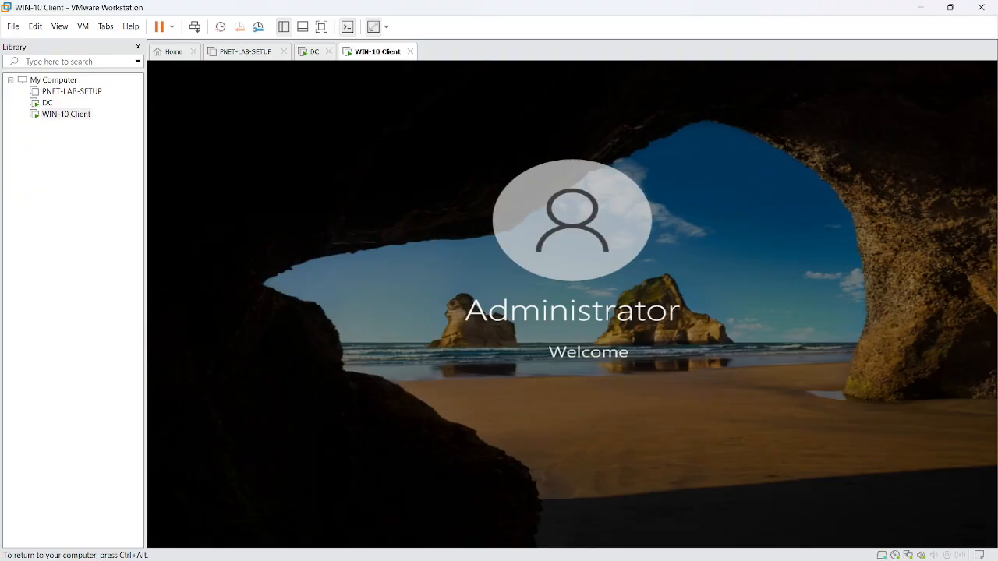
pyautogui.hotkey('ctrl', 'alt')
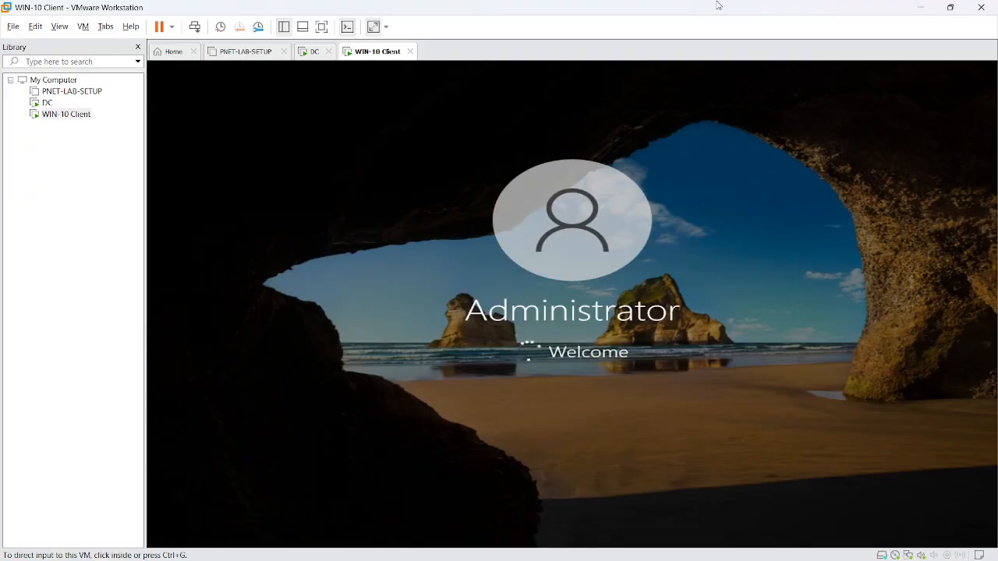
# - Bring up the OneNote notes and select the 'Join machine into domain' step text
pyautogui.click(920, 8)
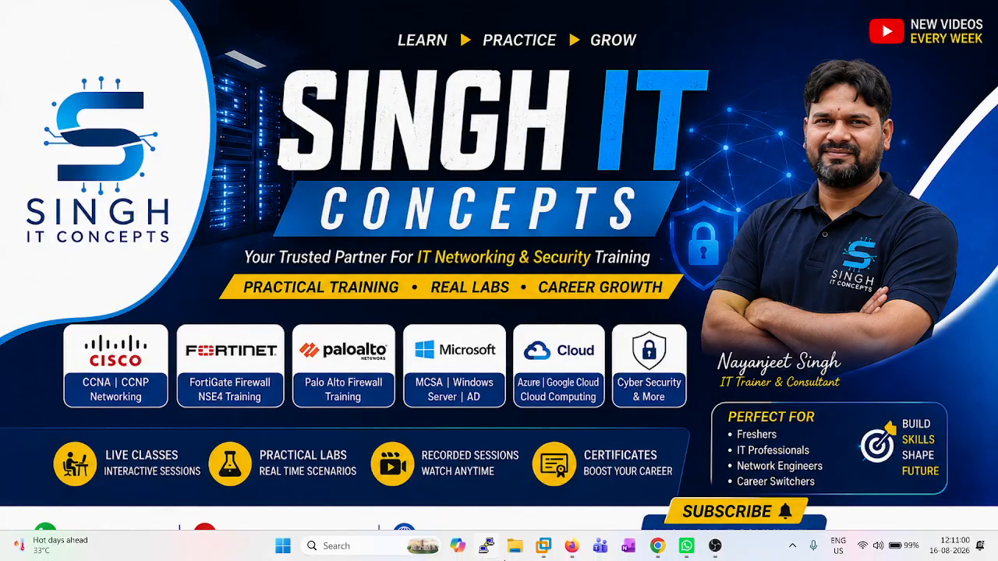
pyautogui.click(628, 545)
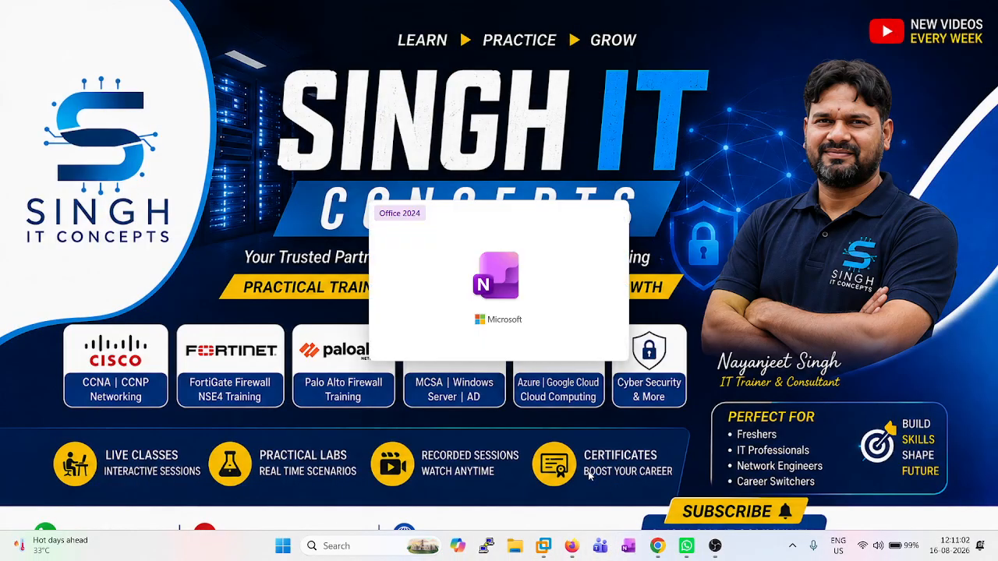
pyautogui.scroll(-2, 382, 285)
pyautogui.scroll(3, 380, 285)
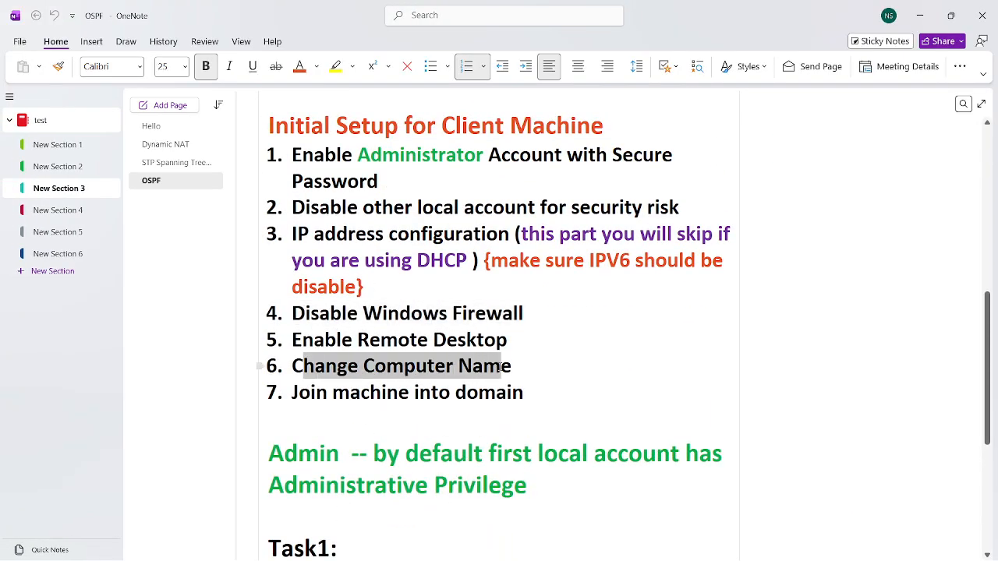
pyautogui.click(354, 378)
pyautogui.moveTo(294, 393); pyautogui.dragTo(553, 405)
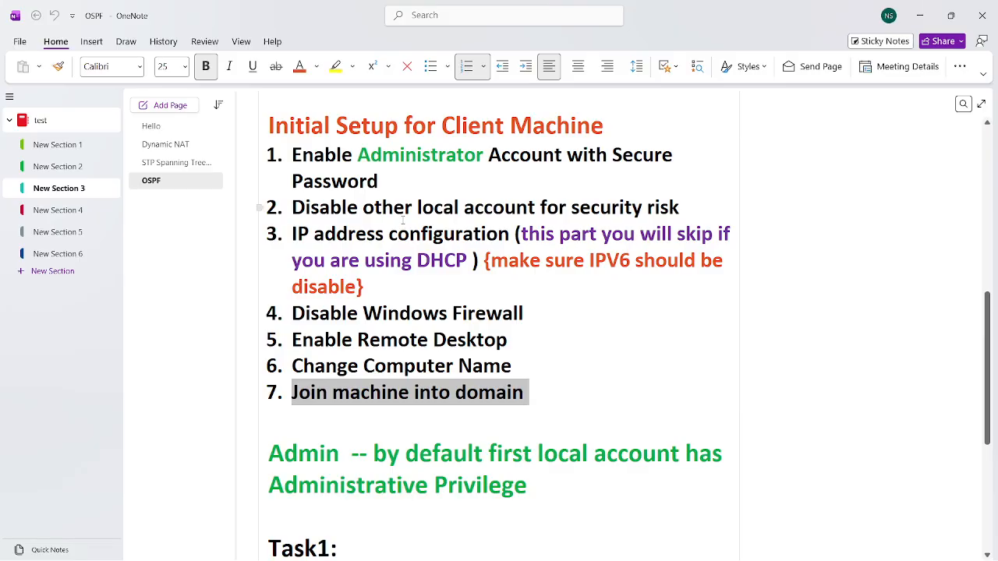
pyautogui.scroll(-4, 402, 225)
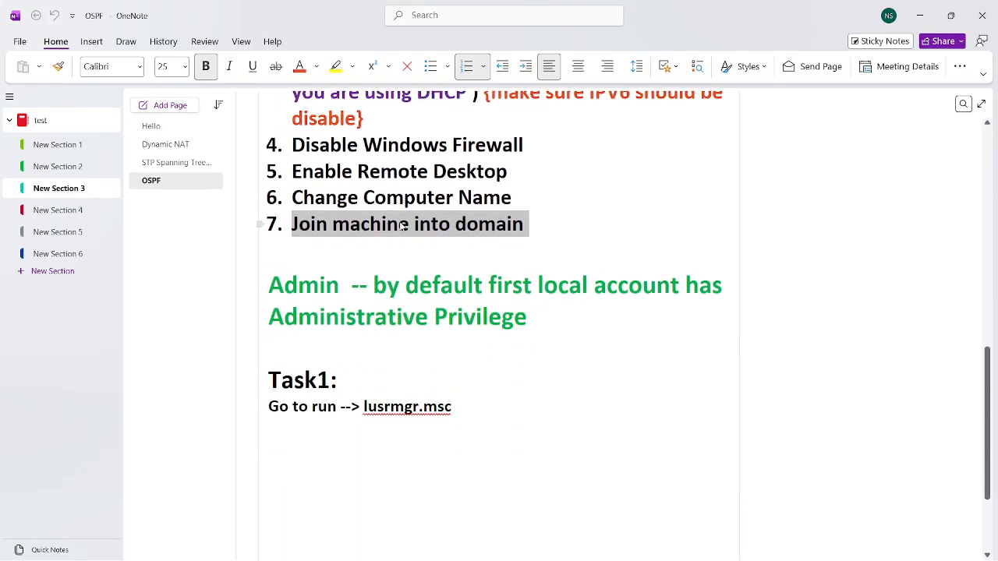
# - Append '{domain name: sitc.local}' to line 7 and colour sitc.local orange-red
pyautogui.click(546, 230)
pyautogui.write('{}')
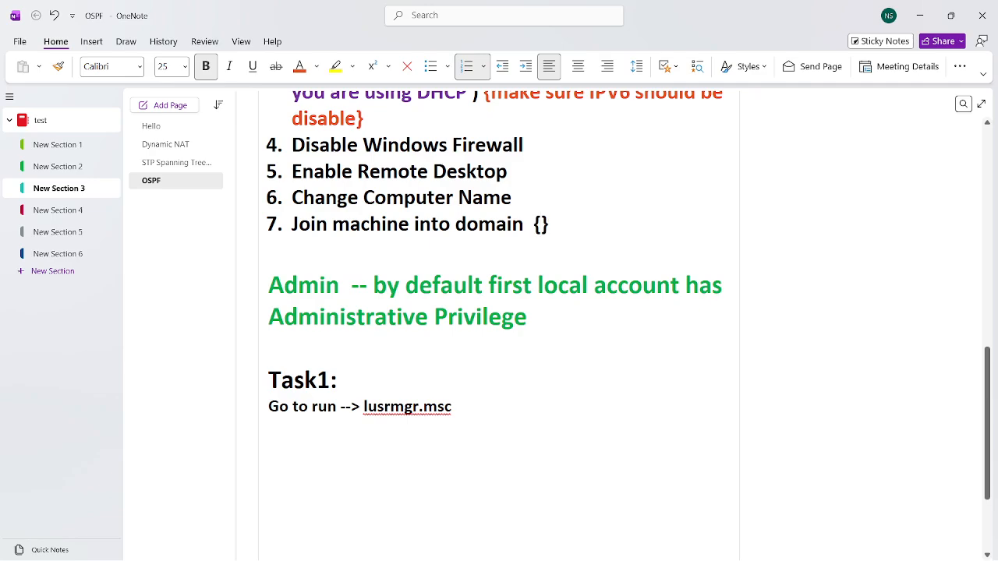
pyautogui.press('Left')
pyautogui.write('domain name: sitc')
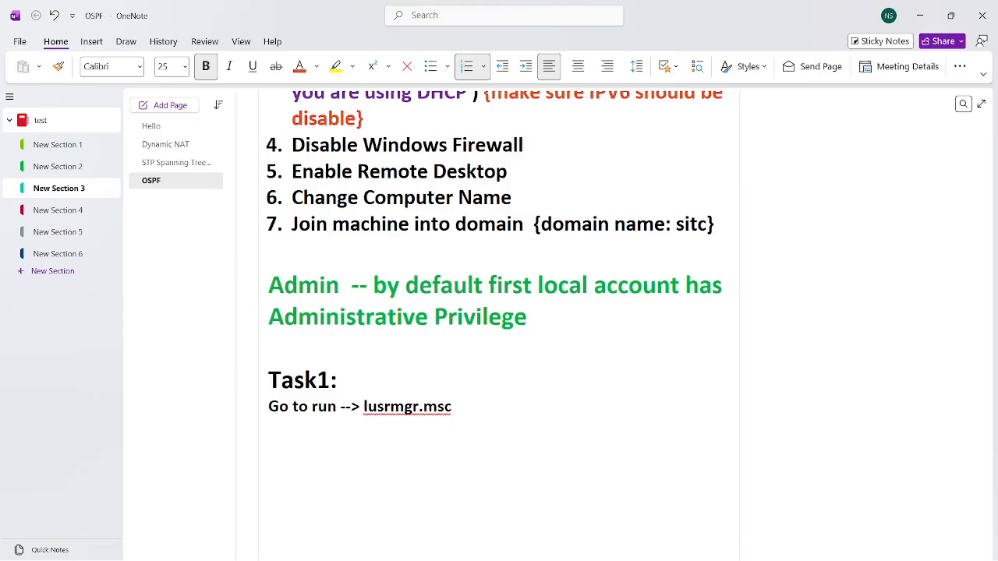
pyautogui.write('.local')
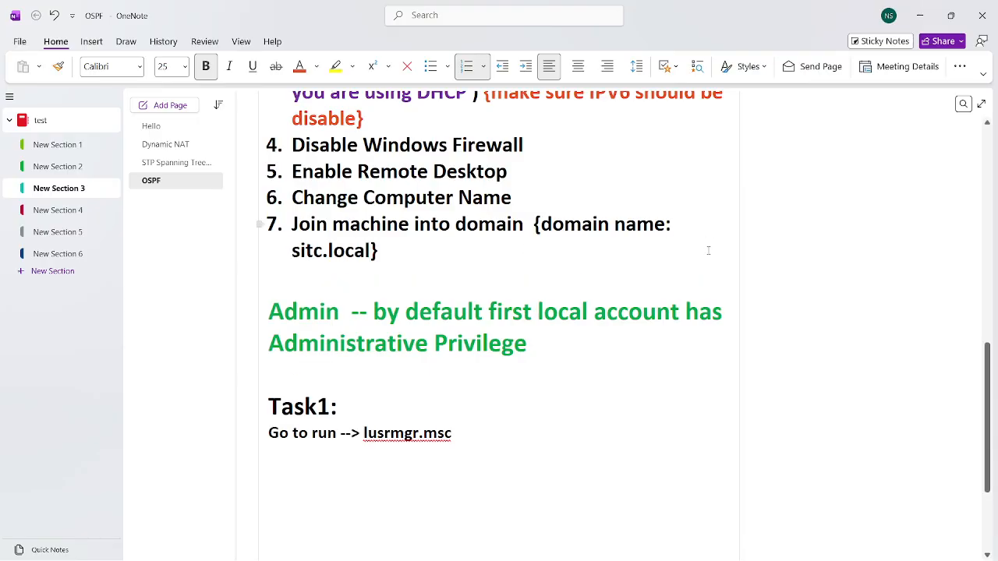
pyautogui.moveTo(741, 244); pyautogui.dragTo(857, 238)
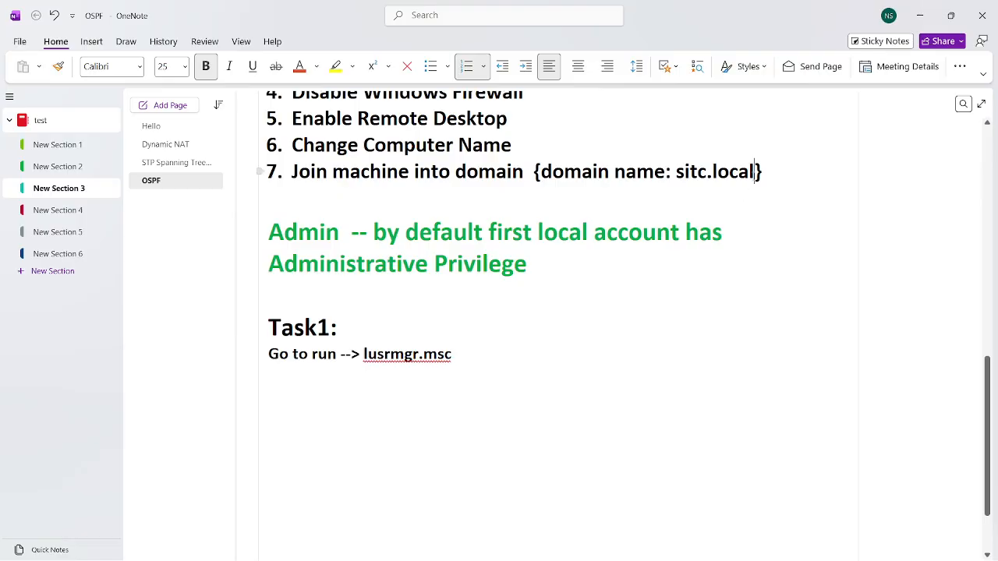
pyautogui.moveTo(754, 172); pyautogui.dragTo(675, 172)
pyautogui.click(298, 66)
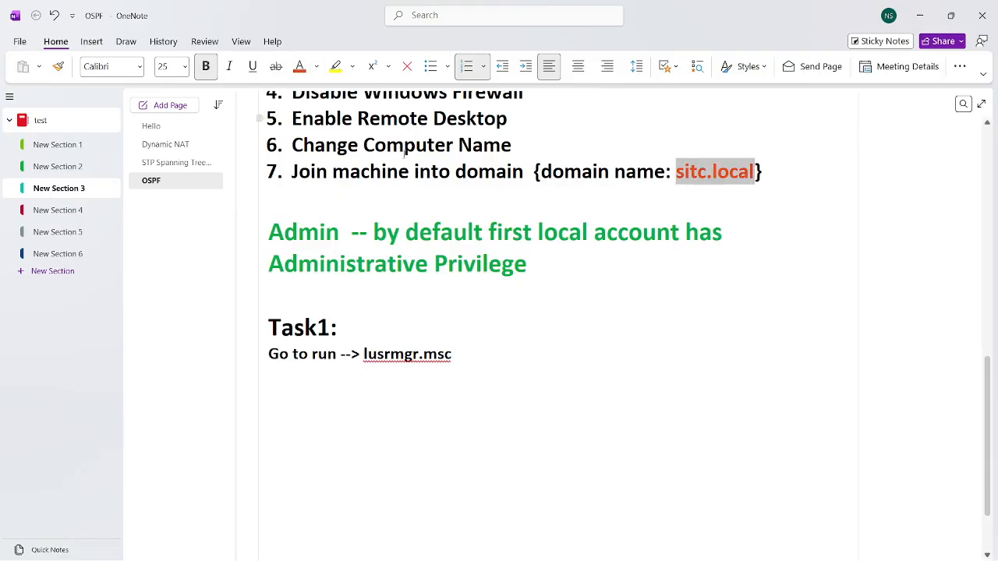
pyautogui.click(523, 232)
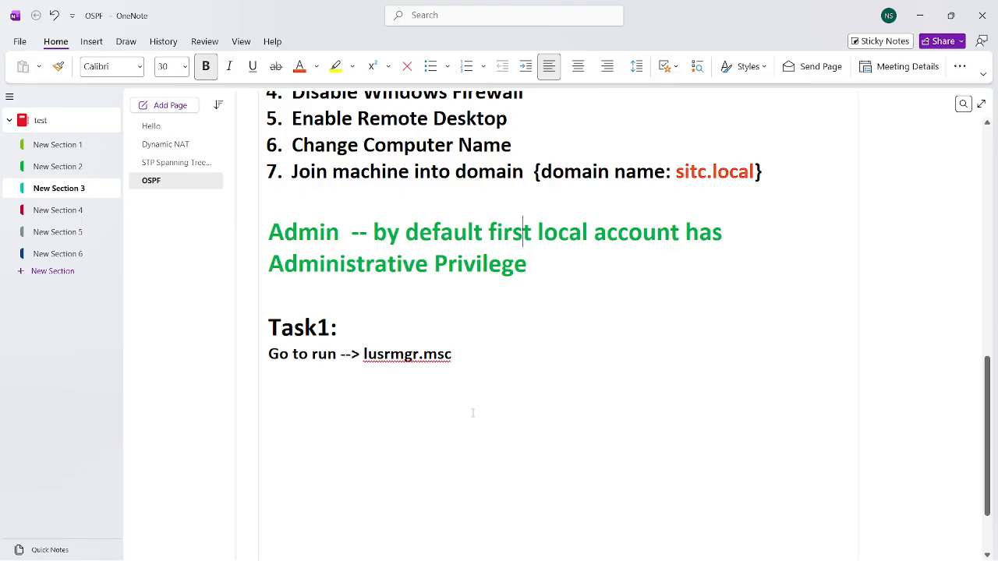
pyautogui.hotkey('alt', 'Tab')
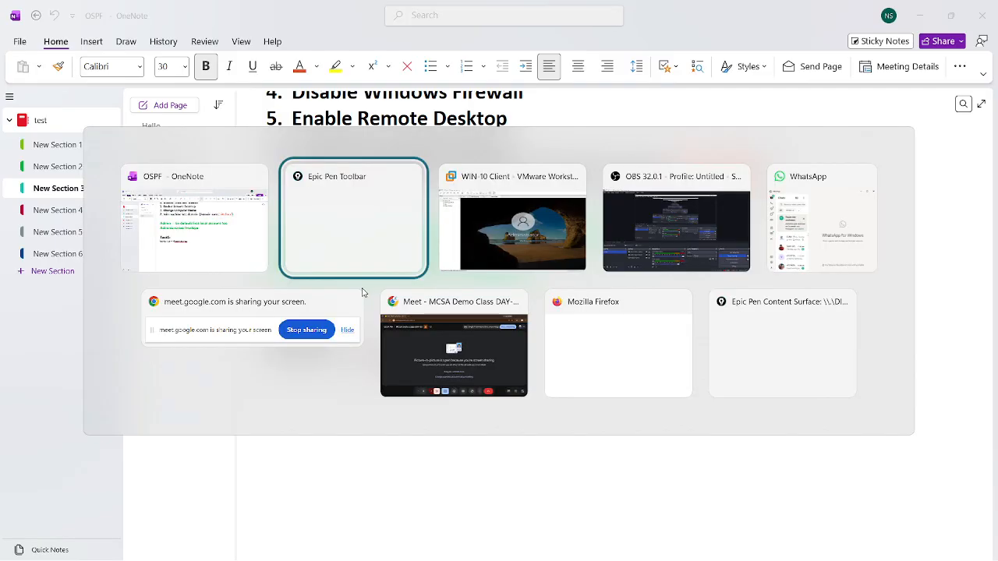
pyautogui.hotkey('alt', 'Tab')
# - Watch the DC VM boot to its lock screen, then wake the WIN-10 Client desktop
pyautogui.click(312, 51)
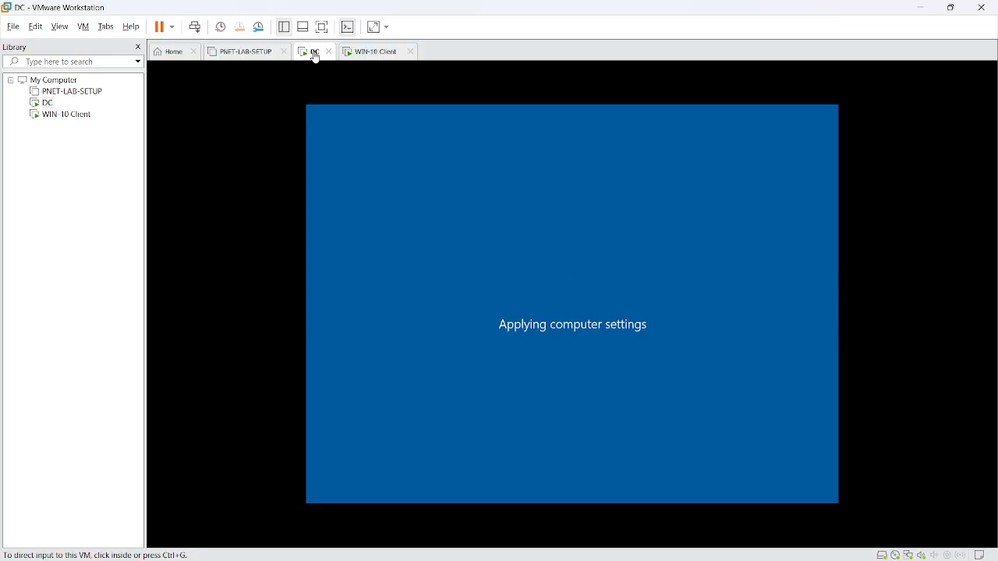
pyautogui.click(371, 52)
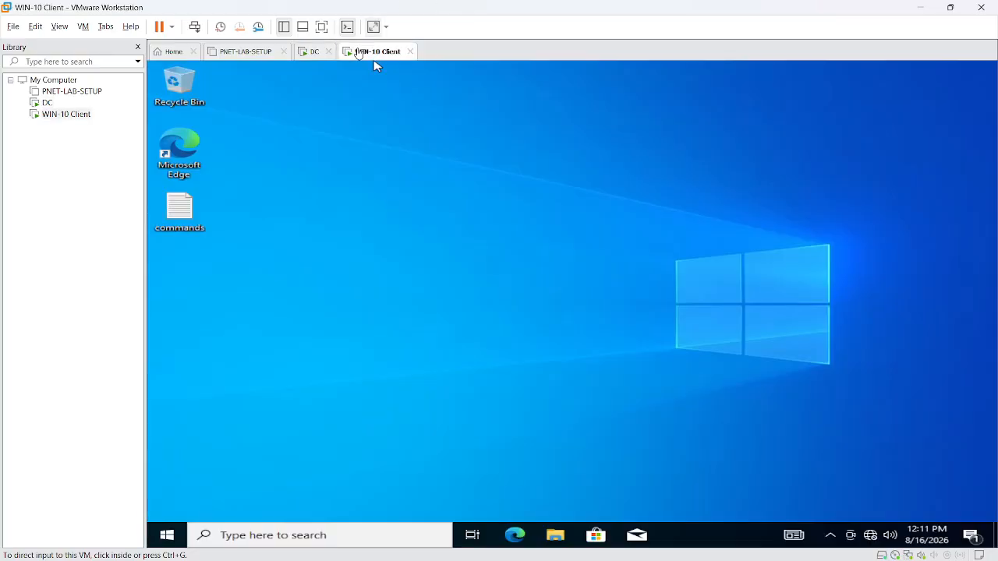
pyautogui.click(316, 51)
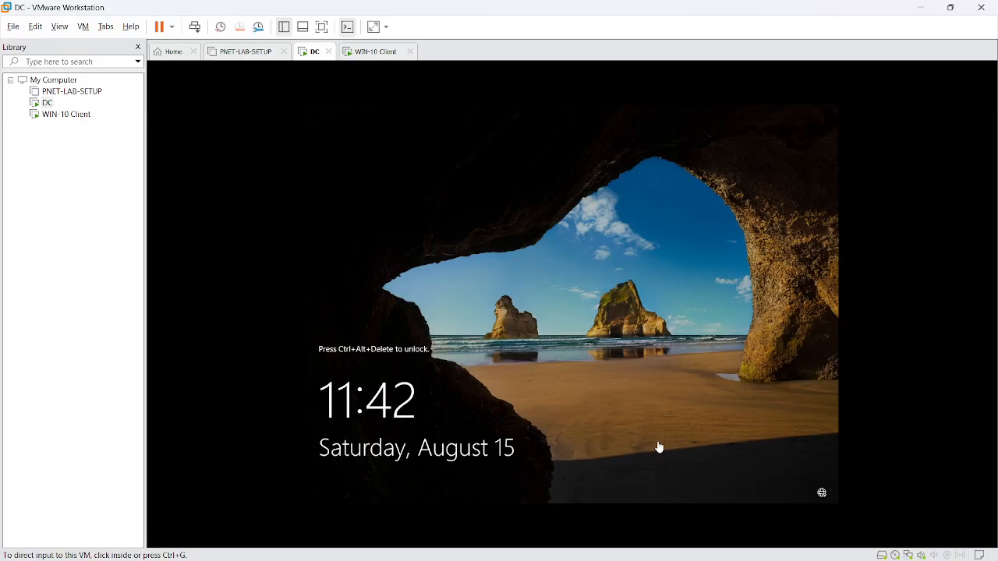
pyautogui.click(395, 55)
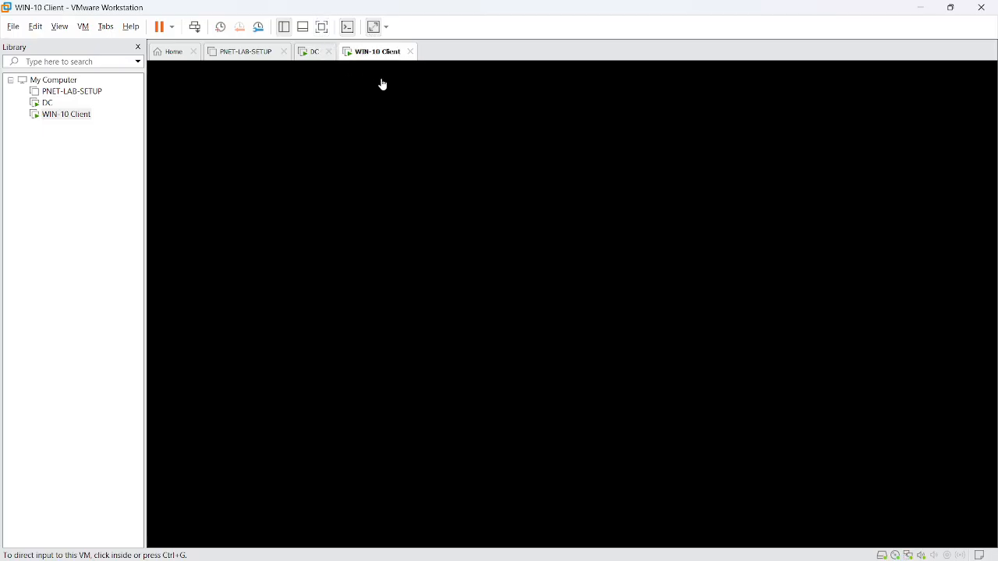
pyautogui.click(530, 272)
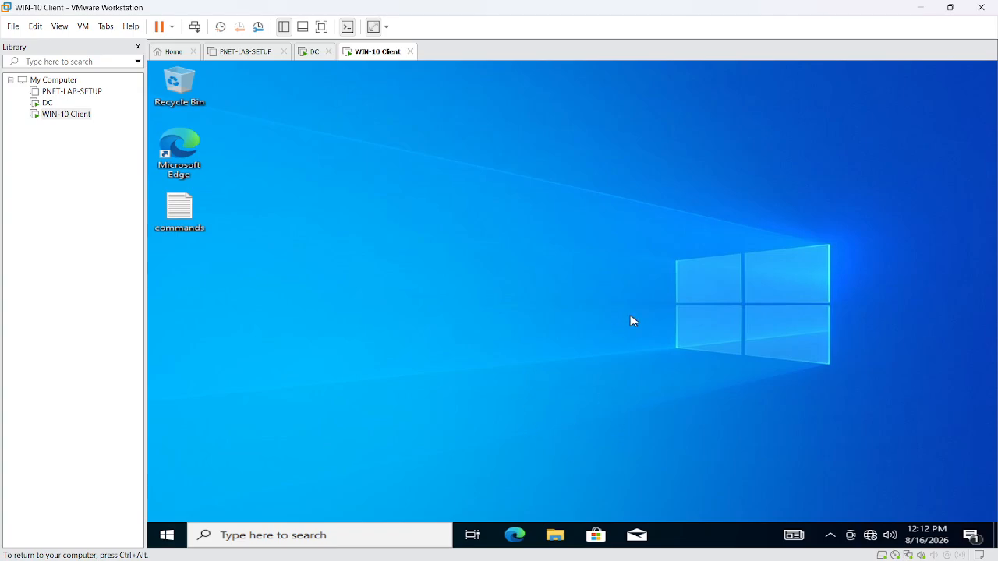
# - Launch Remote Desktop Connection with mstsc and connect to 192.168.216.50
pyautogui.click(925, 9)
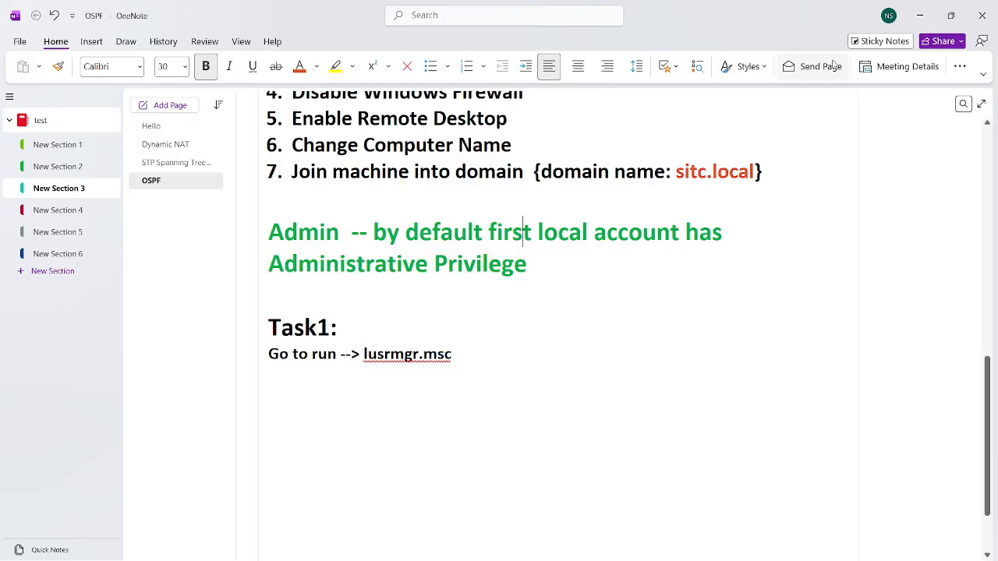
pyautogui.press('super+r')
pyautogui.write('mstsc')
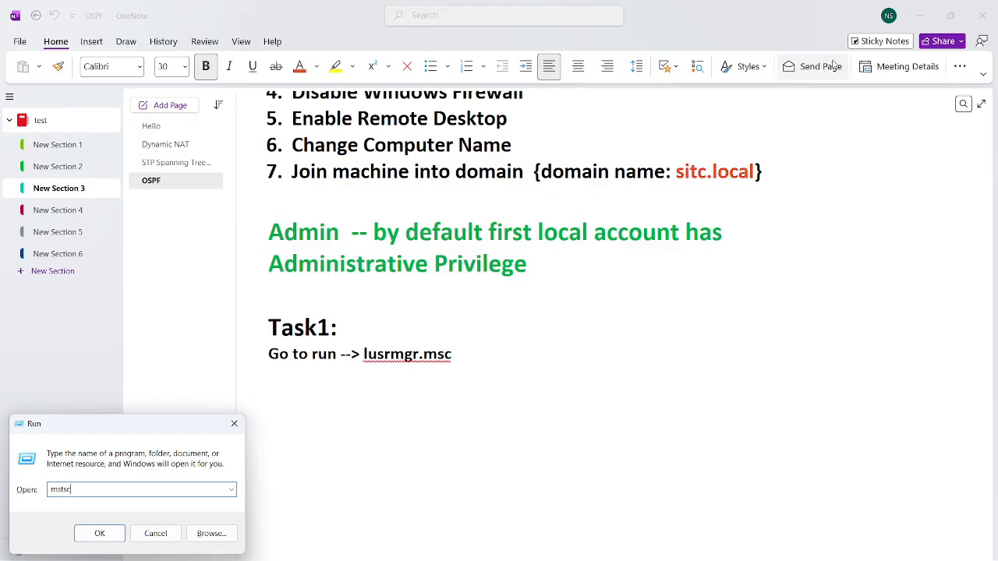
pyautogui.press('Return')
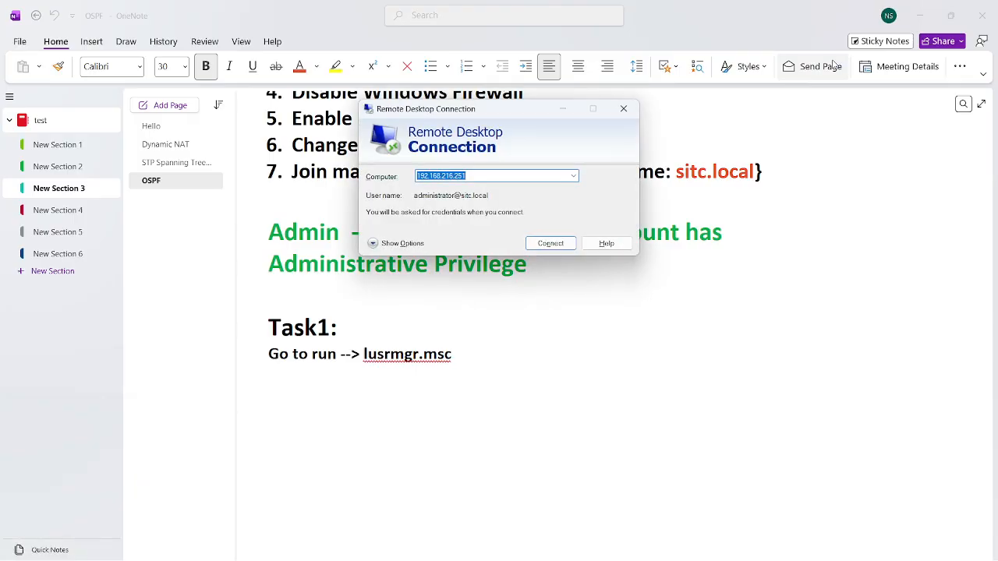
pyautogui.press('End')
pyautogui.press('BackSpace')
pyautogui.press('BackSpace')
pyautogui.press('BackSpace')
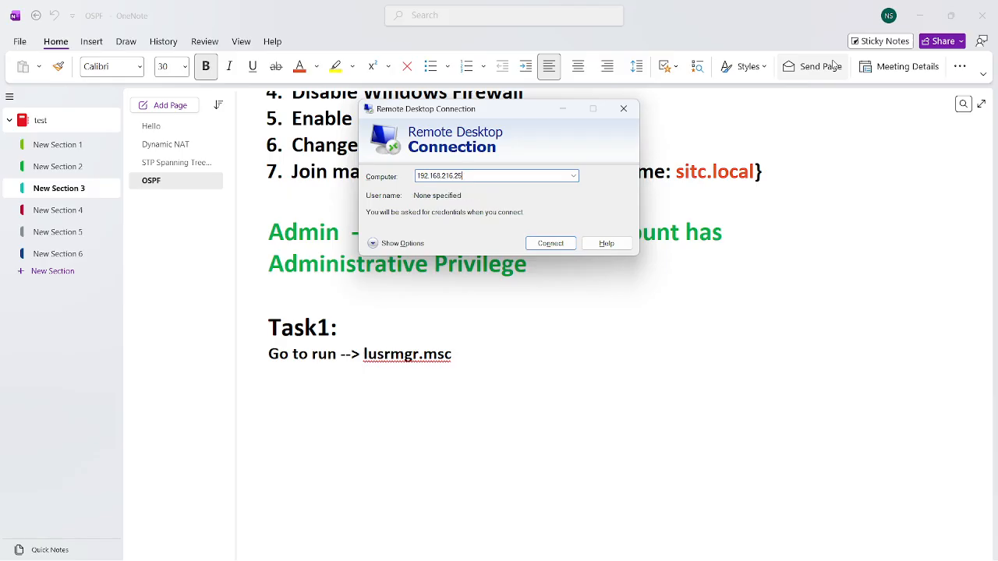
pyautogui.write('.')
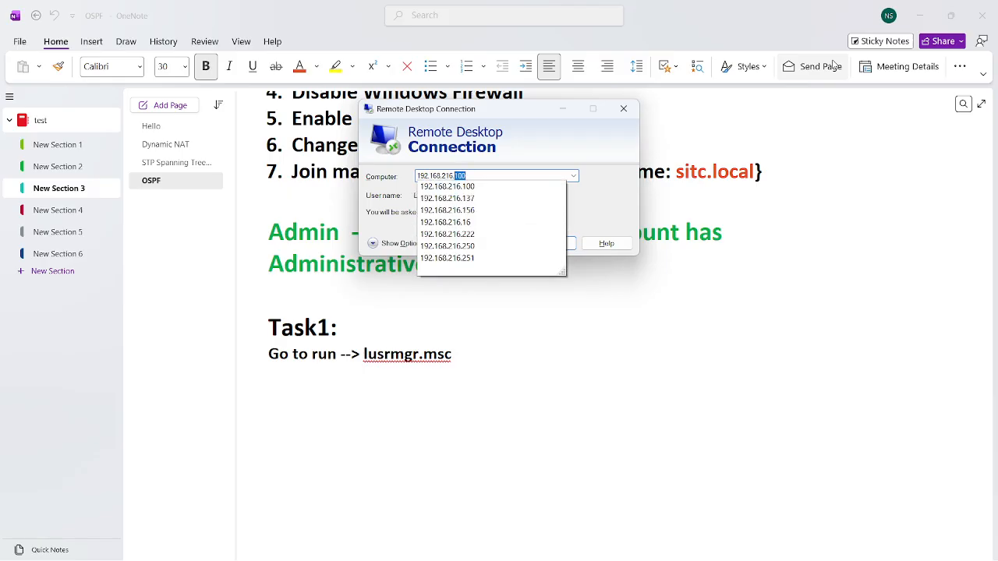
pyautogui.write('50')
pyautogui.press('Return')
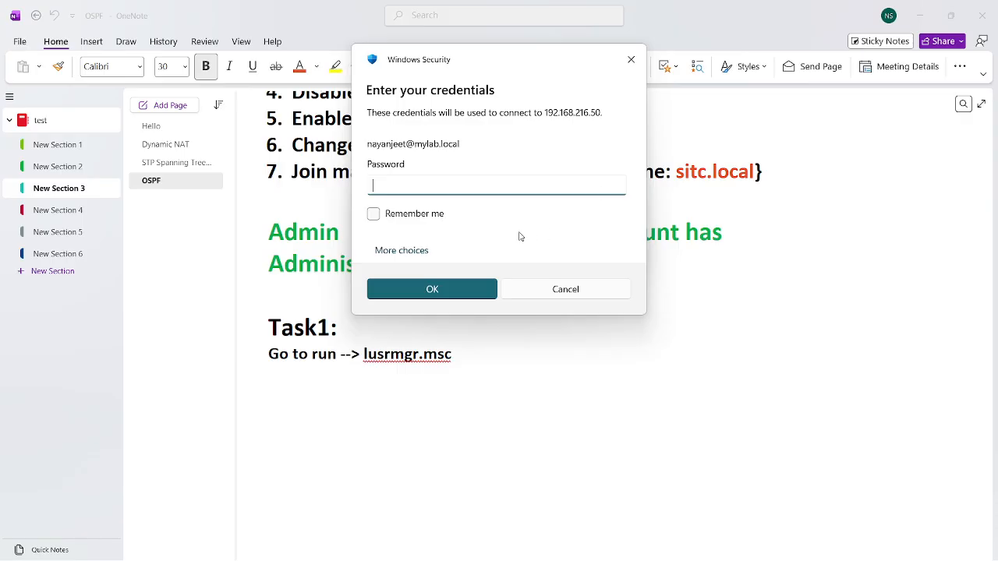
# - Sign in with a different account as administrator and accept the certificate warning
pyautogui.click(412, 265)
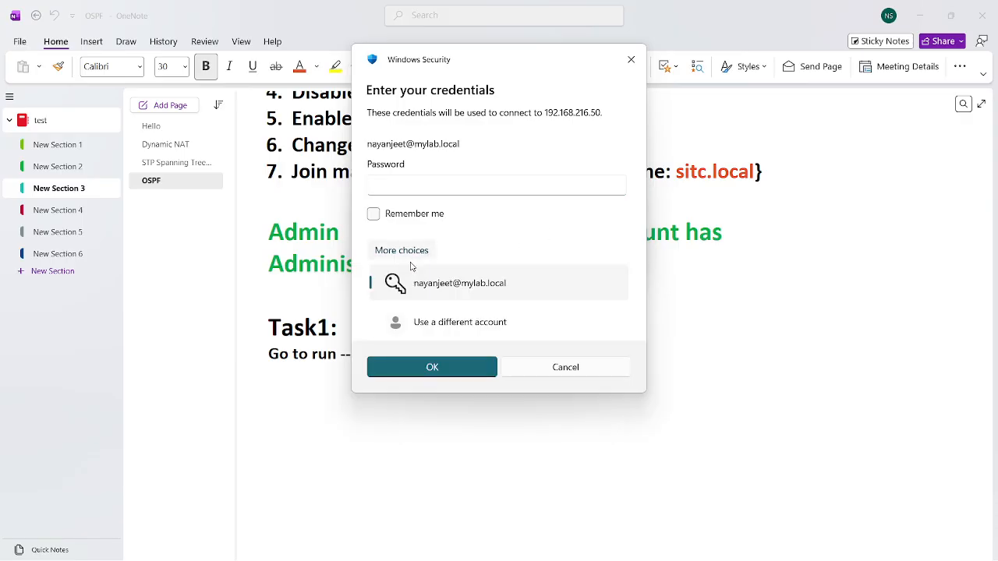
pyautogui.click(448, 335)
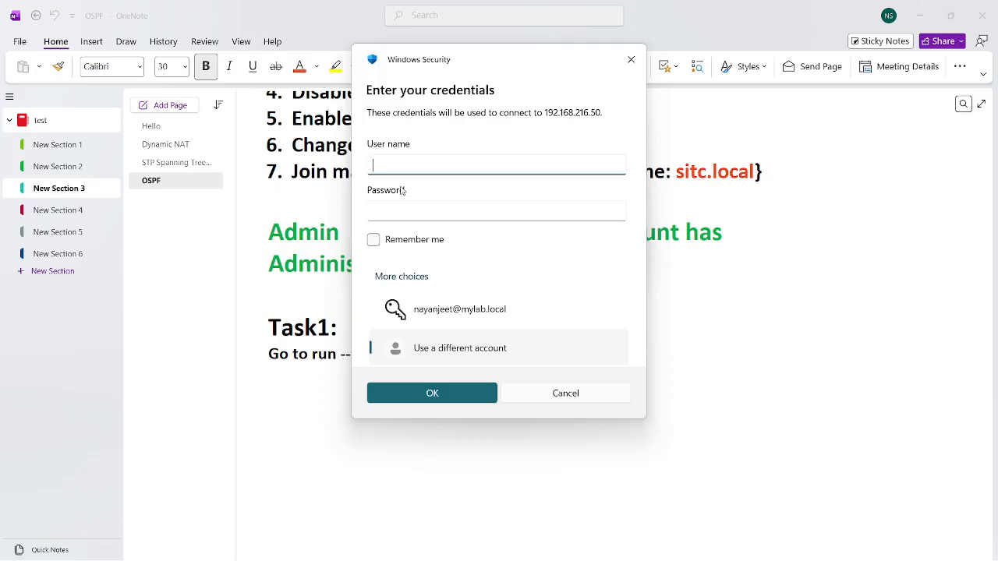
pyautogui.write('administrator')
pyautogui.click(418, 216)
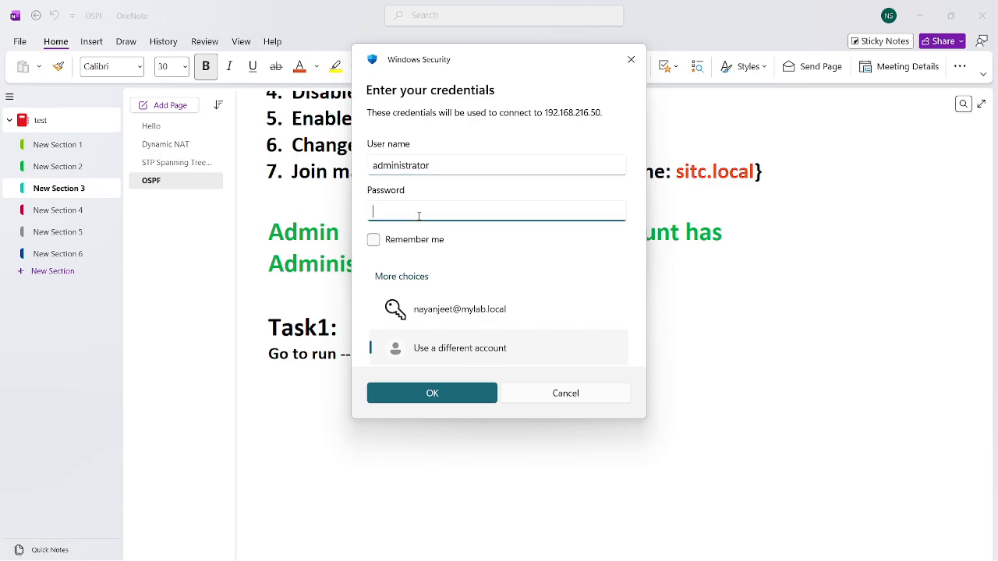
pyautogui.write('***')
pyautogui.press('Return')
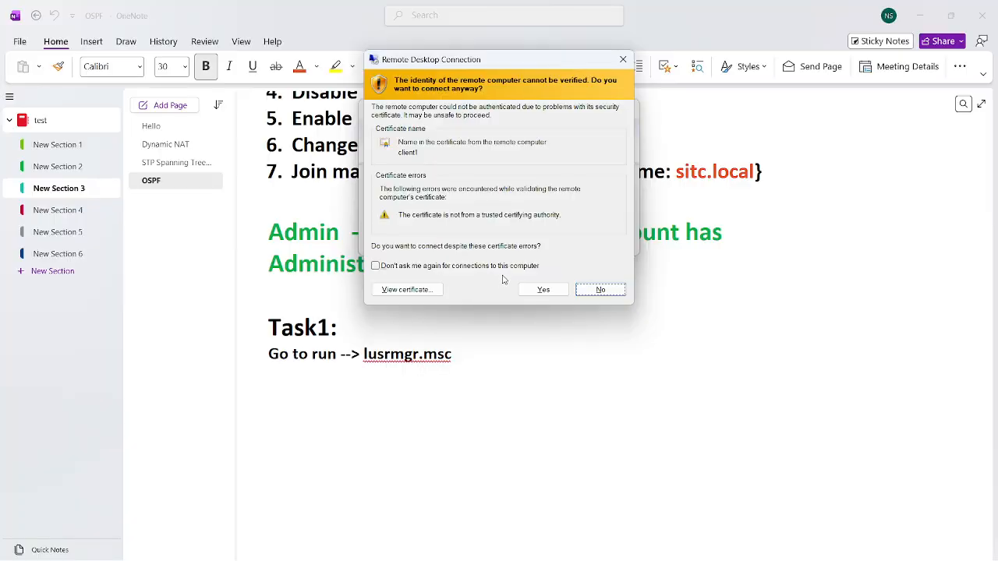
pyautogui.click(545, 290)
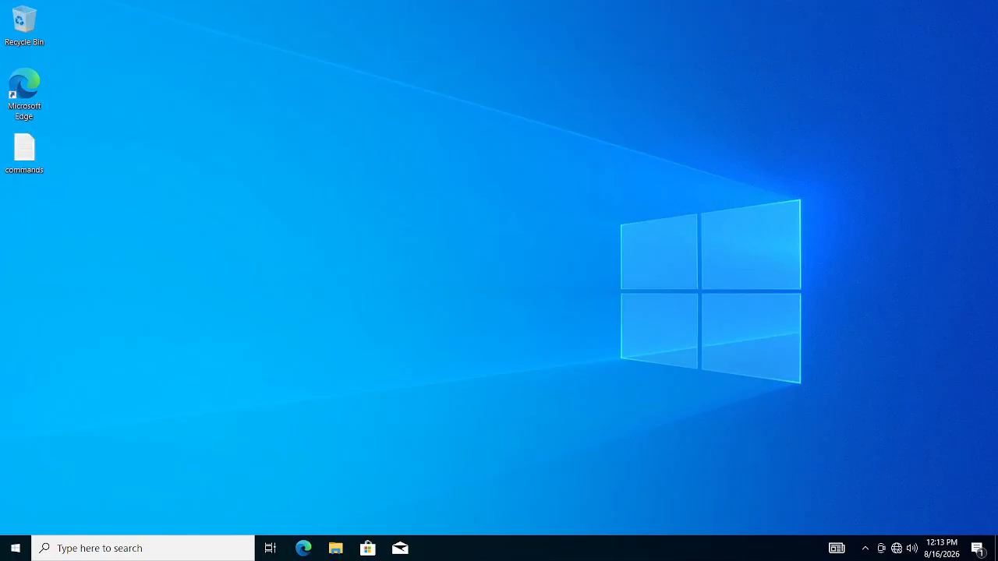
# - Open an administrator Command Prompt and enlarge its console font size
pyautogui.press('super+r')
pyautogui.write('cm')
pyautogui.press('BackSpace')
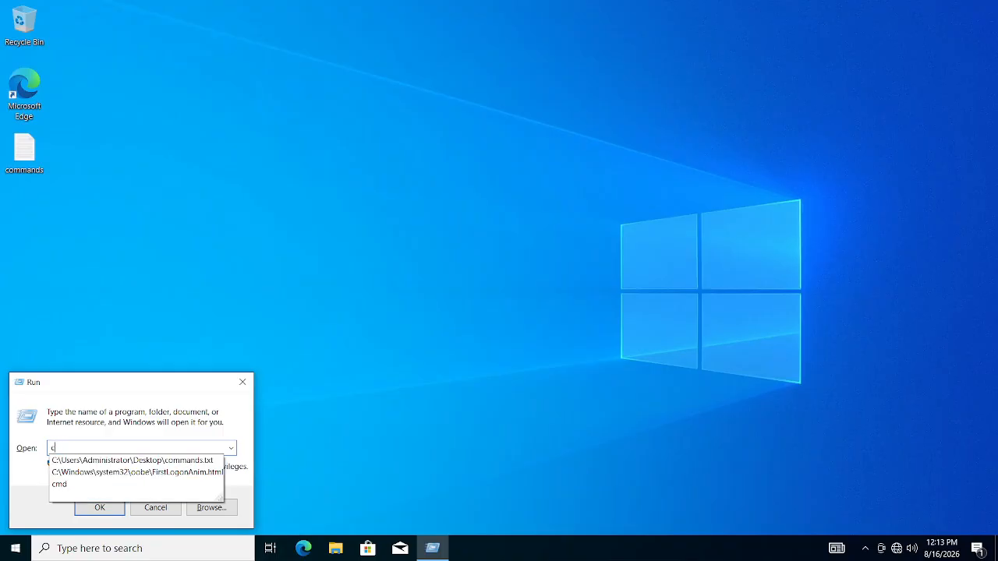
pyautogui.write('md')
pyautogui.press('Return')
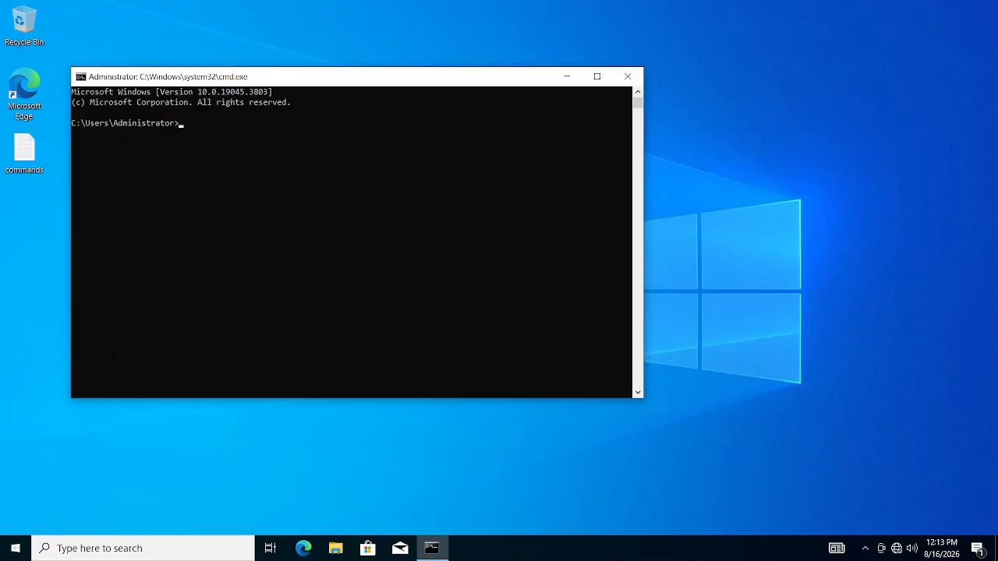
pyautogui.rightClick(548, 79)
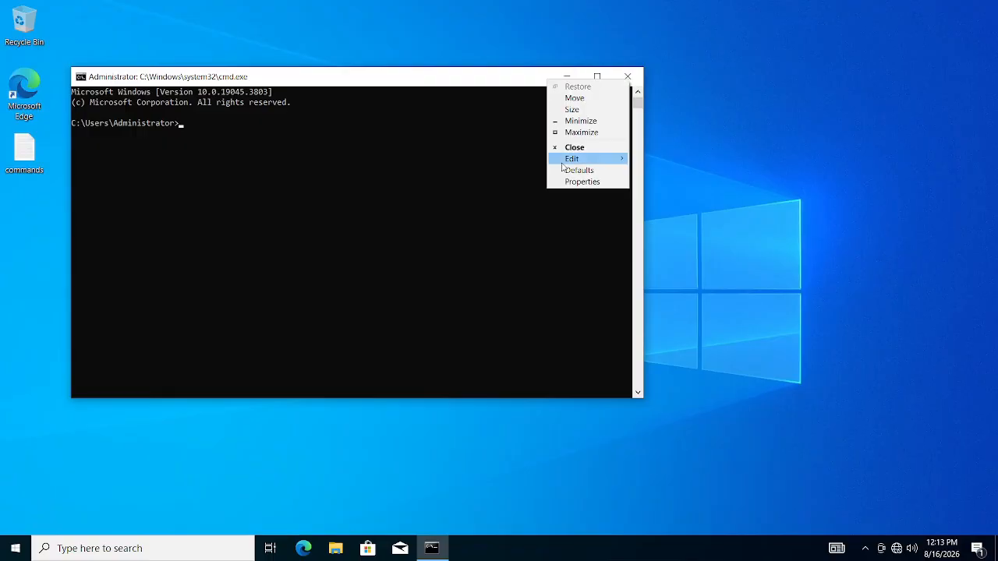
pyautogui.click(577, 181)
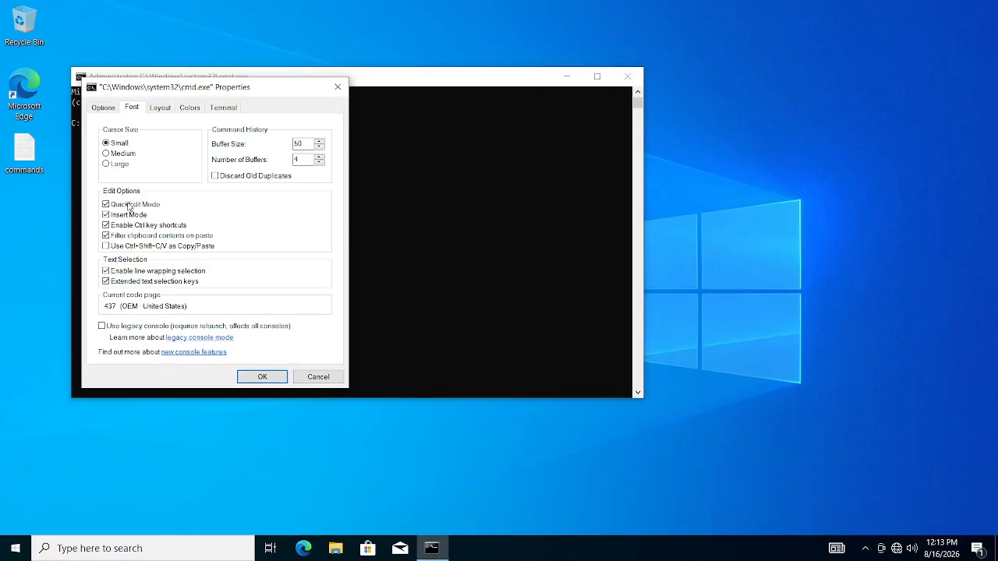
pyautogui.click(131, 107)
pyautogui.click(111, 179)
pyautogui.click(262, 377)
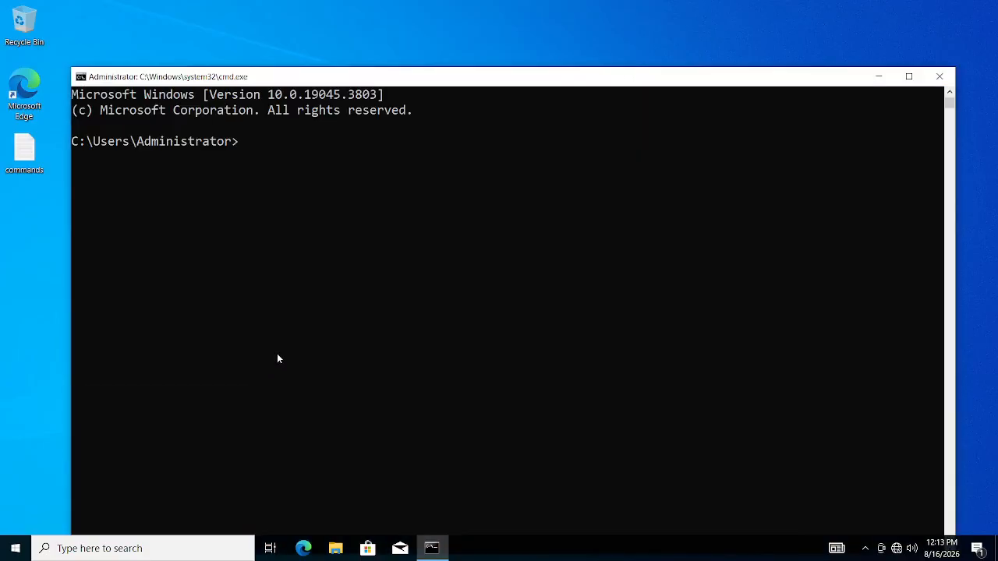
pyautogui.moveTo(318, 76); pyautogui.dragTo(340, 141)
# - Run hostname to confirm client1, then enter sysdm.cpl in the Run box
pyautogui.write('hostna')
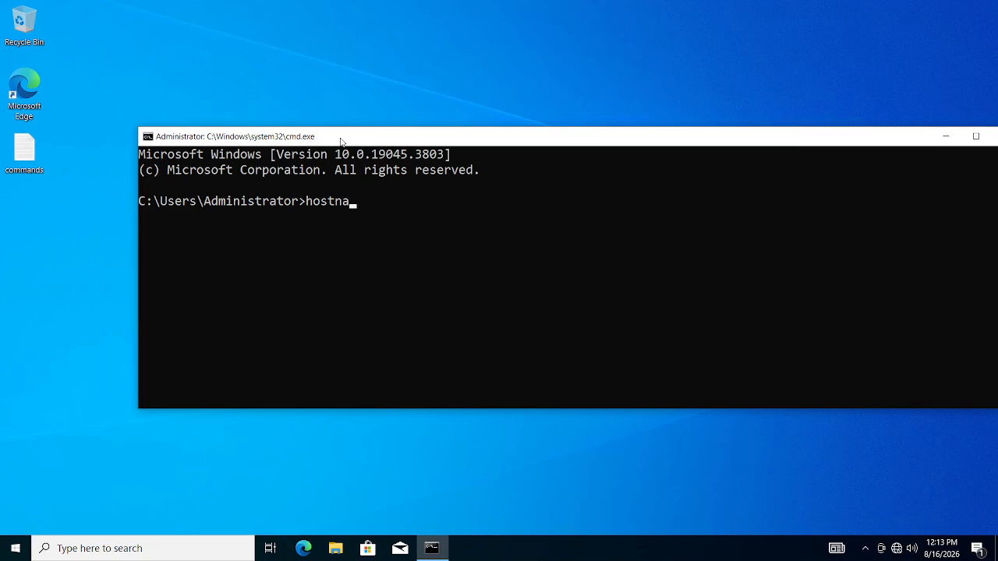
pyautogui.write('me')
pyautogui.press('Return')
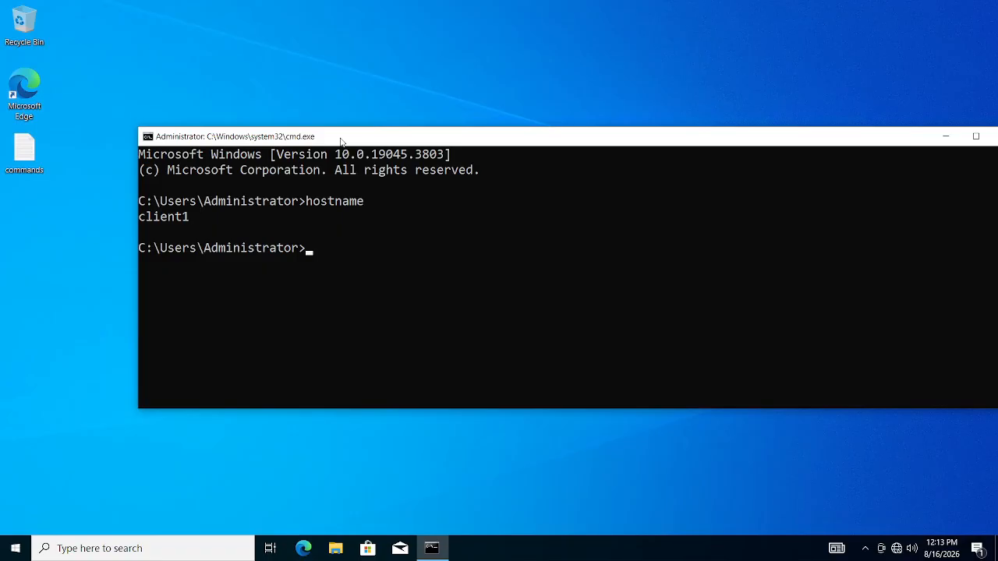
pyautogui.press('super+r')
pyautogui.write('sysdm.cpl')
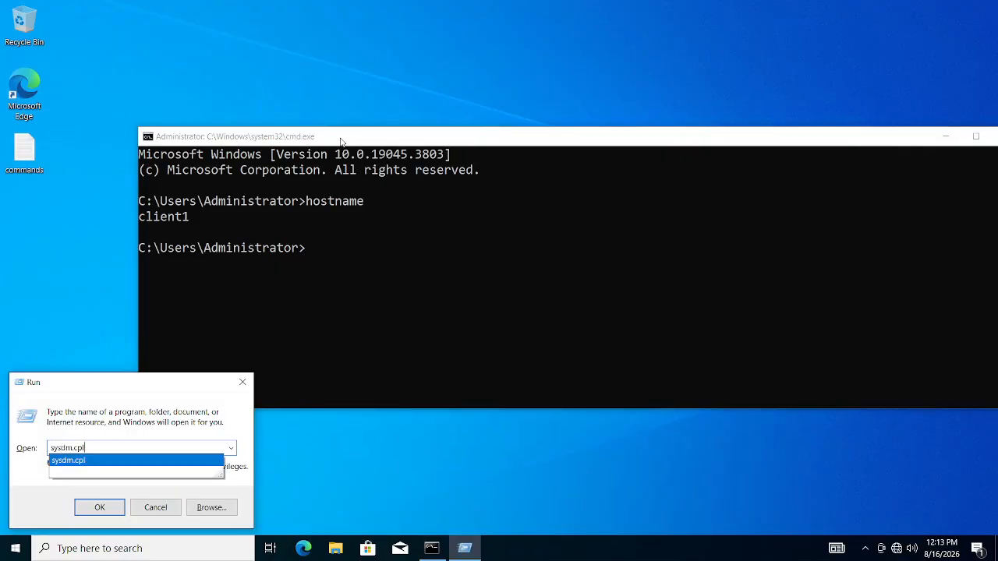
# - Open System Properties, go to Computer Name/Domain Changes, and select Domain membership for client1
pyautogui.press('Return')
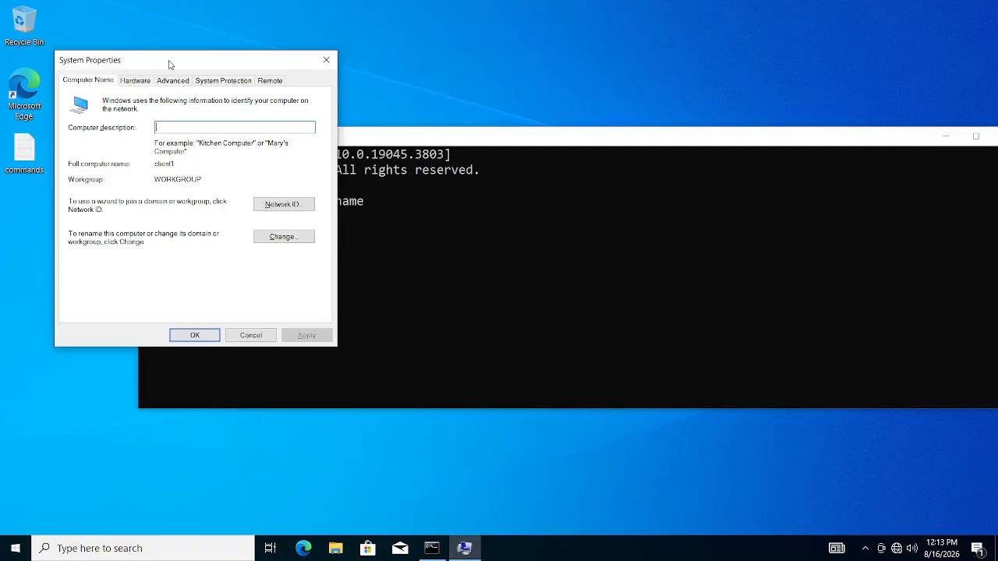
pyautogui.moveTo(170, 63); pyautogui.dragTo(345, 37)
pyautogui.click(265, 58)
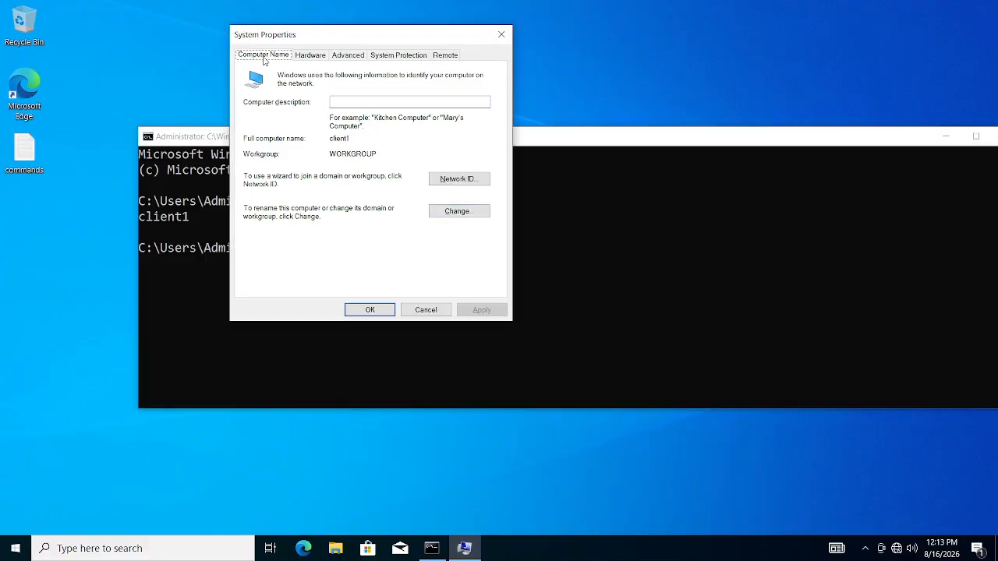
pyautogui.click(457, 211)
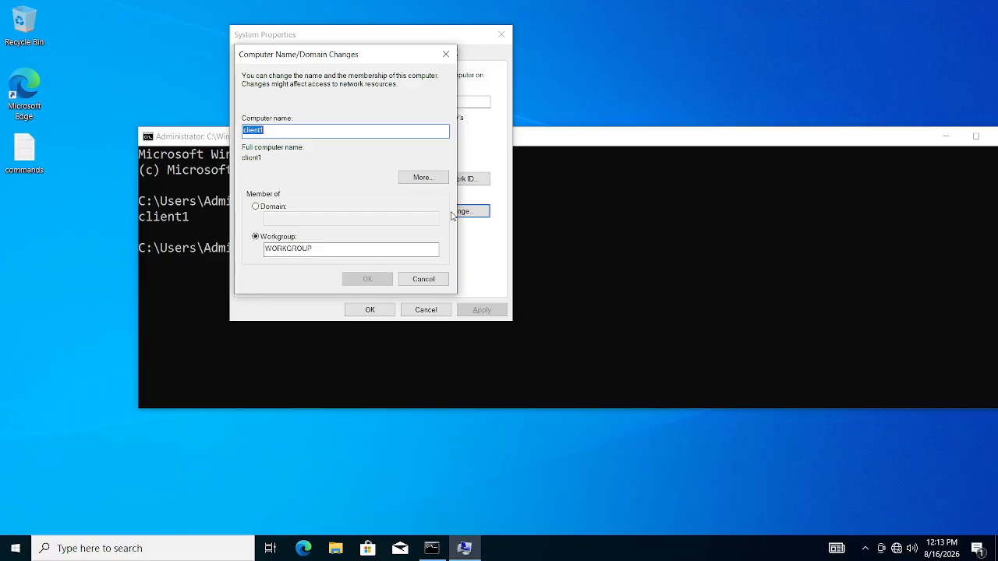
pyautogui.click(271, 207)
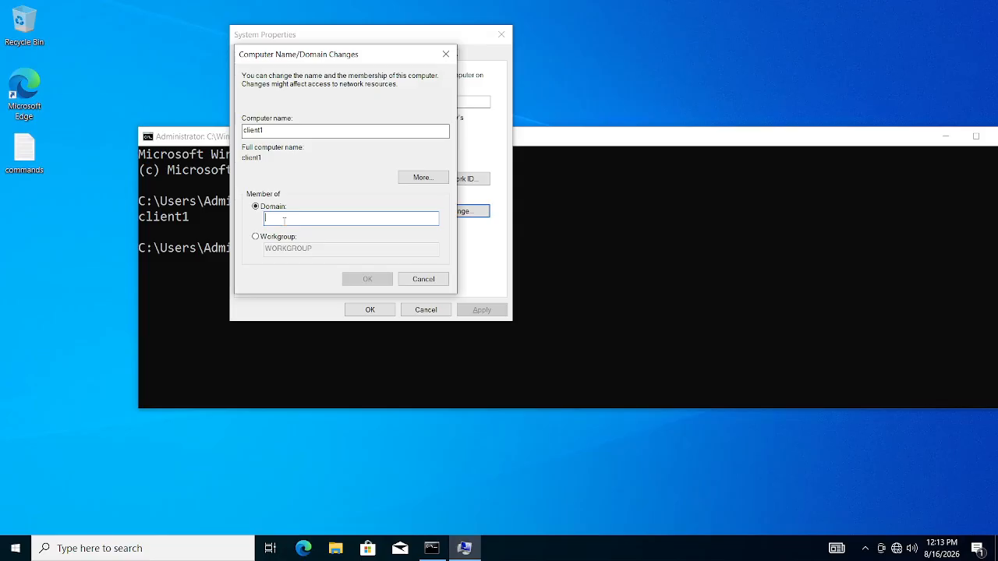
pyautogui.click(193, 310)
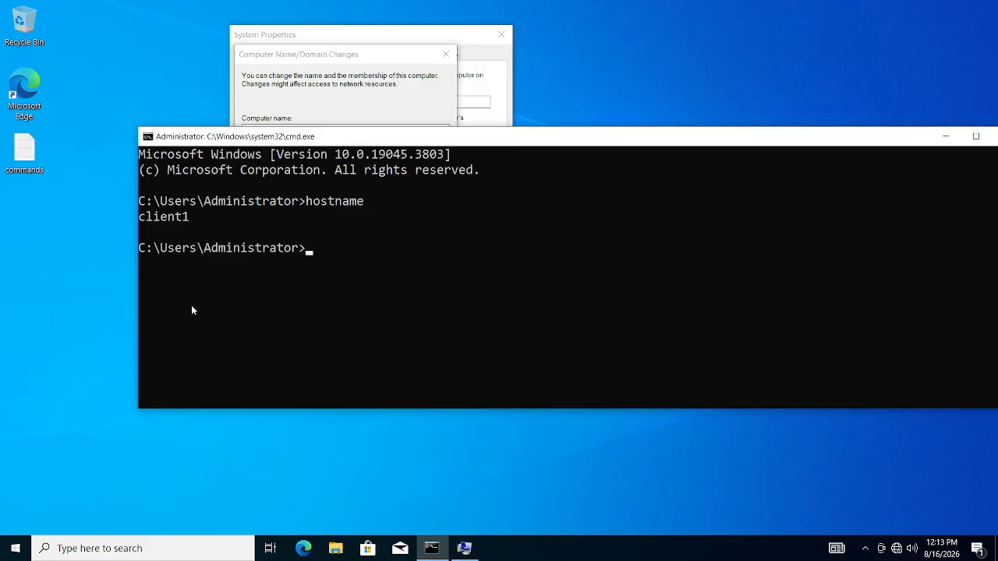
# - Ping 192.168.216.251 from client1, check the replies, and return to the domain-change dialog
pyautogui.write('ping 192.168.216.251')
pyautogui.moveTo(308, 259); pyautogui.dragTo(435, 236)
pyautogui.click(434, 243)
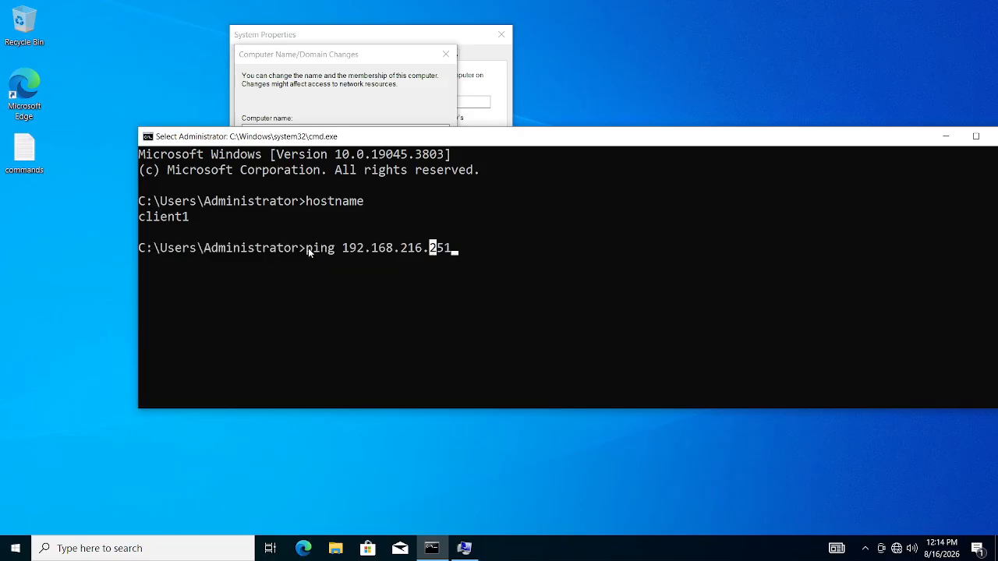
pyautogui.moveTo(308, 247); pyautogui.dragTo(484, 250)
pyautogui.click(447, 281)
pyautogui.moveTo(309, 250); pyautogui.dragTo(458, 251)
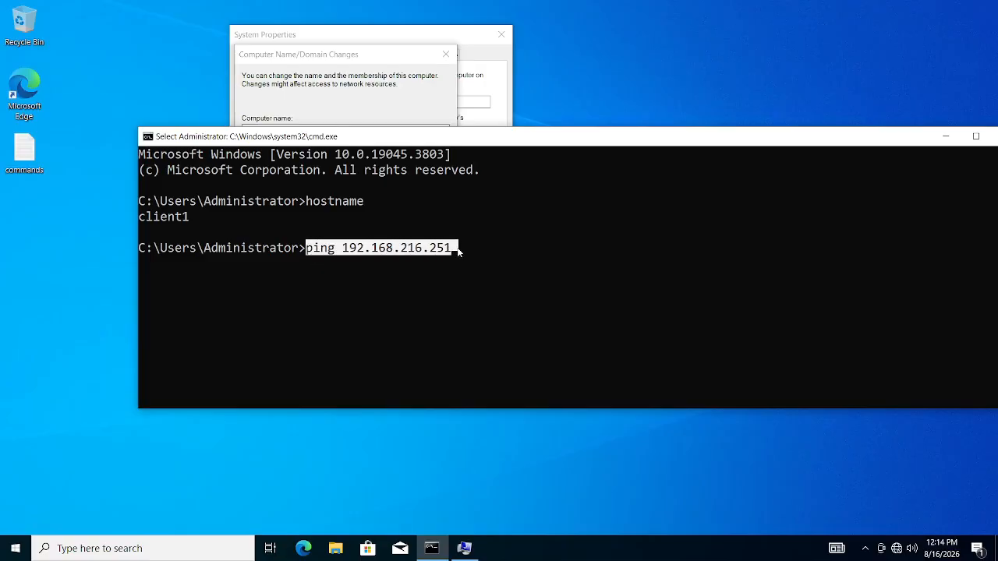
pyautogui.press('Return')
pyautogui.press('Return')
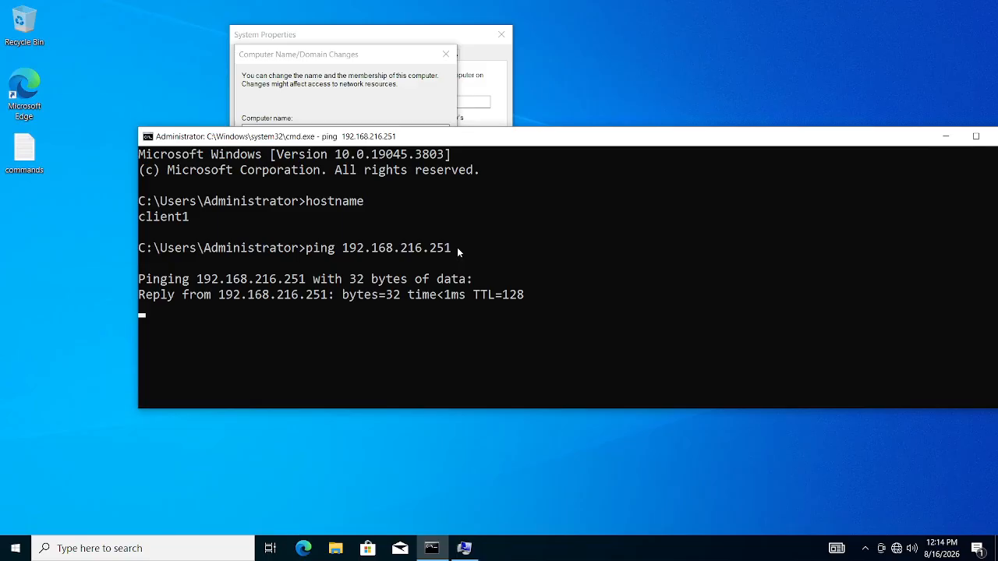
pyautogui.moveTo(215, 299); pyautogui.dragTo(409, 357)
pyautogui.click(368, 328)
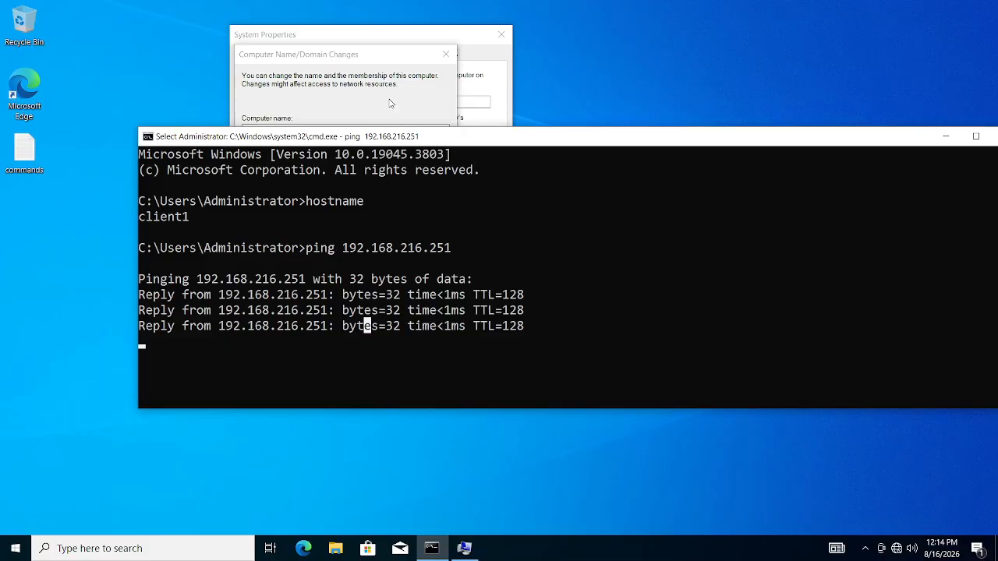
pyautogui.click(390, 102)
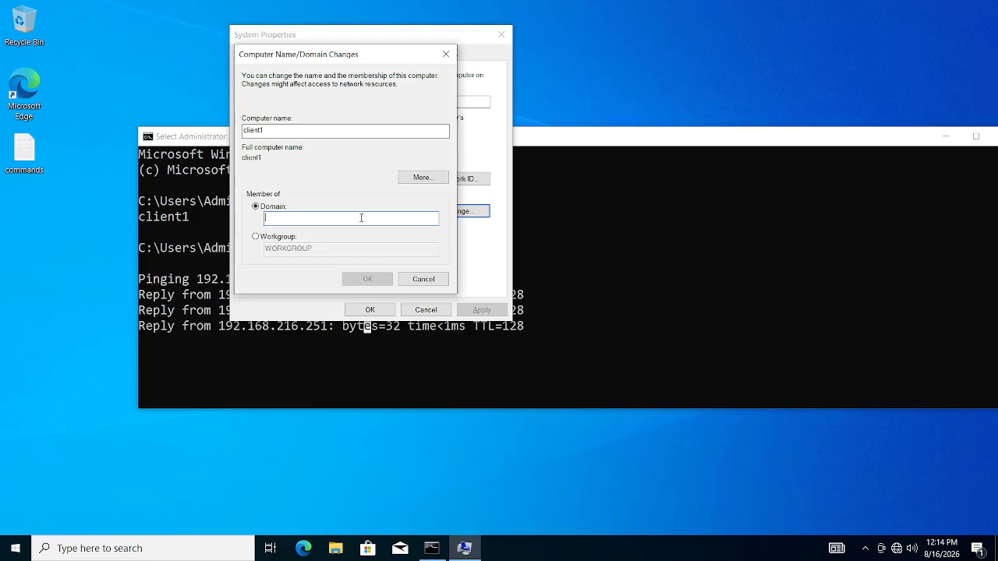
# - Select Domain membership and type 'site.local' into the Domain box
pyautogui.click(272, 237)
pyautogui.moveTo(314, 248); pyautogui.dragTo(239, 256)
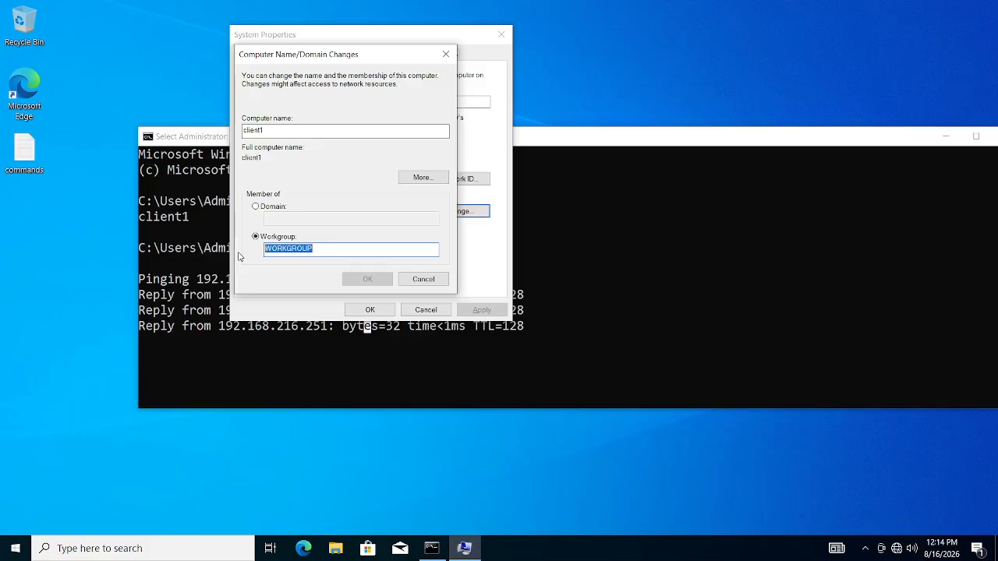
pyautogui.click(283, 210)
pyautogui.click(283, 217)
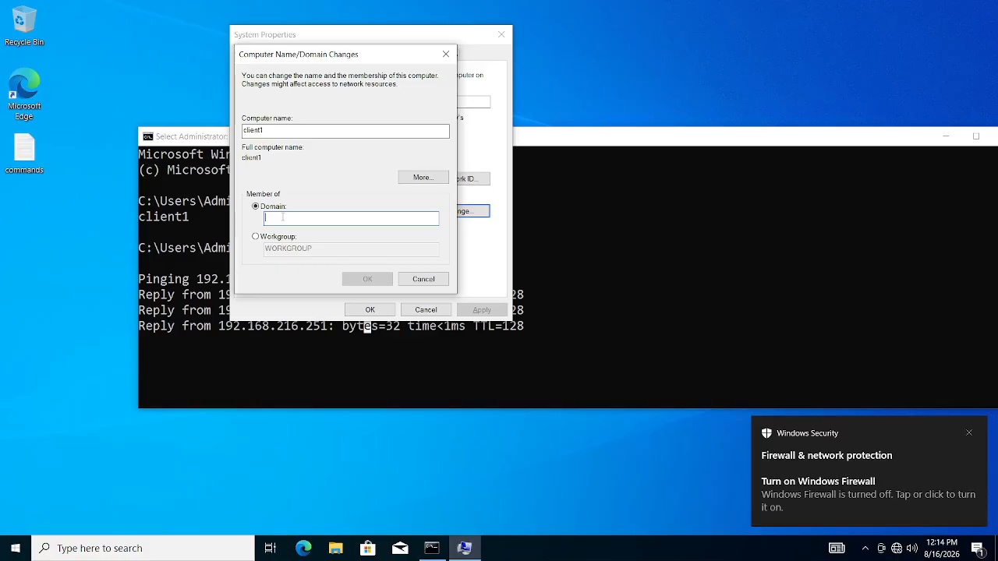
pyautogui.write('si')
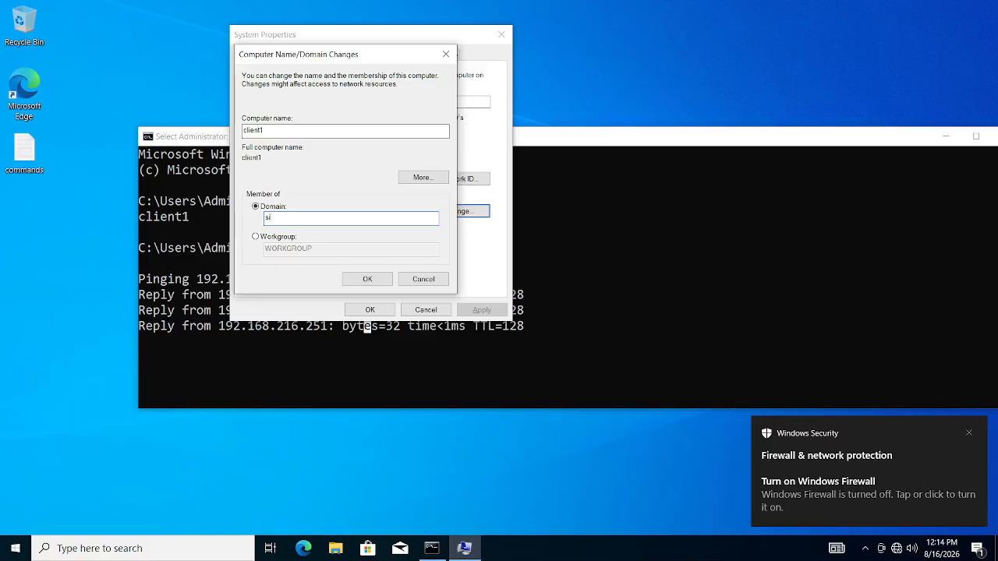
pyautogui.write('te.local')
# - Submit the domain change and supply the administrator user name and password to join sitc.local
pyautogui.click(375, 279)
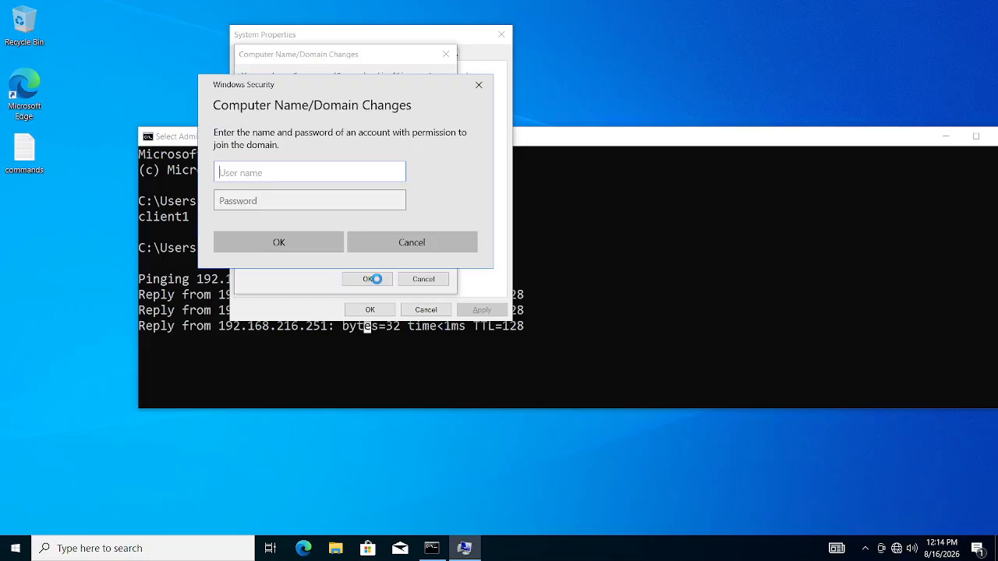
pyautogui.moveTo(278, 85); pyautogui.dragTo(360, 86)
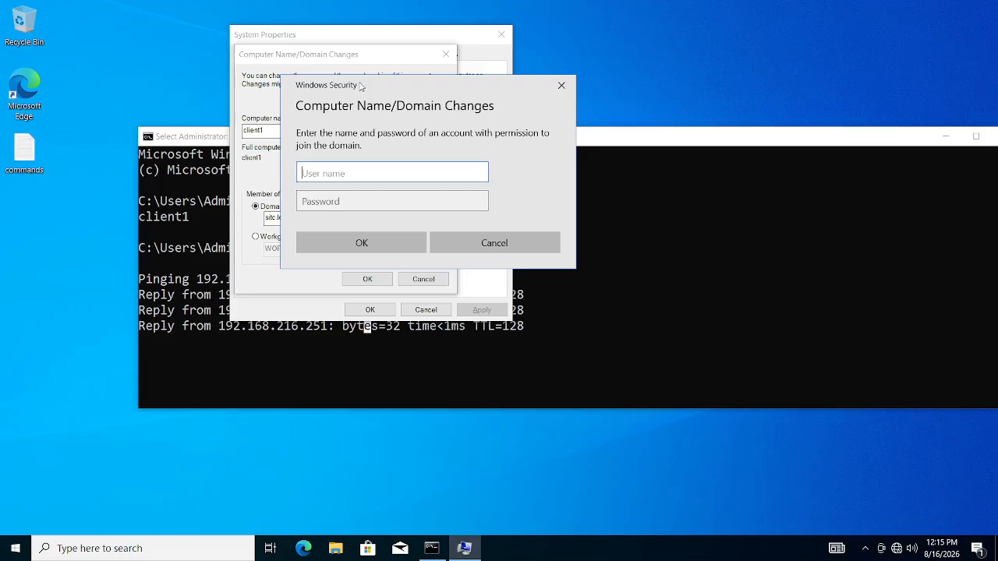
pyautogui.write('administrator')
pyautogui.click(339, 201)
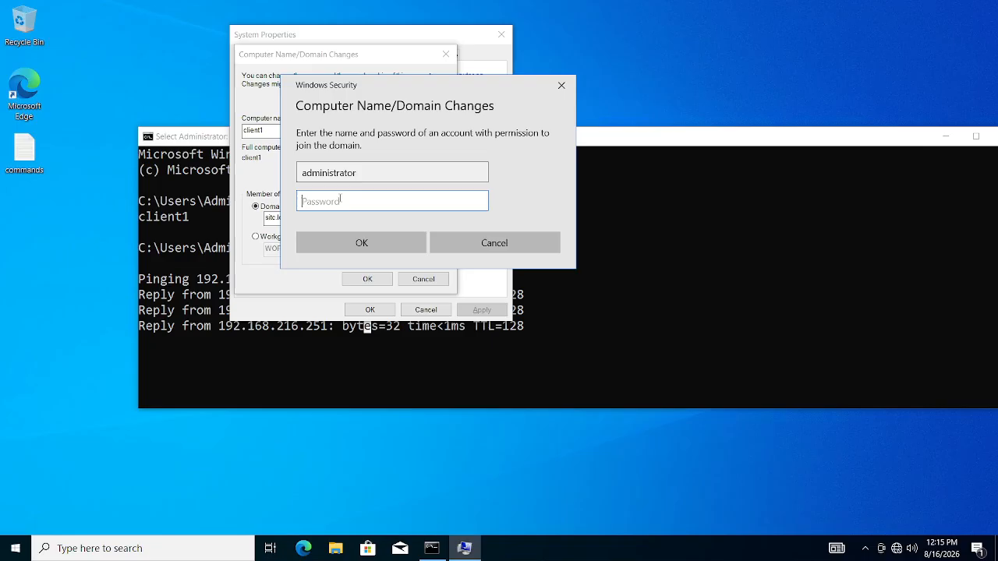
pyautogui.write('•••••••••')
pyautogui.click(478, 202)
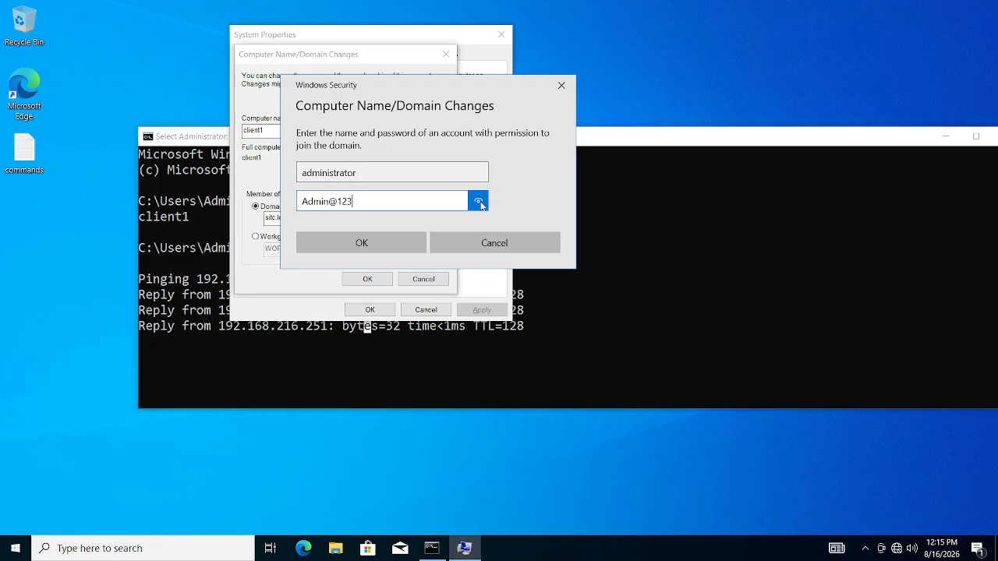
pyautogui.doubleClick(361, 170)
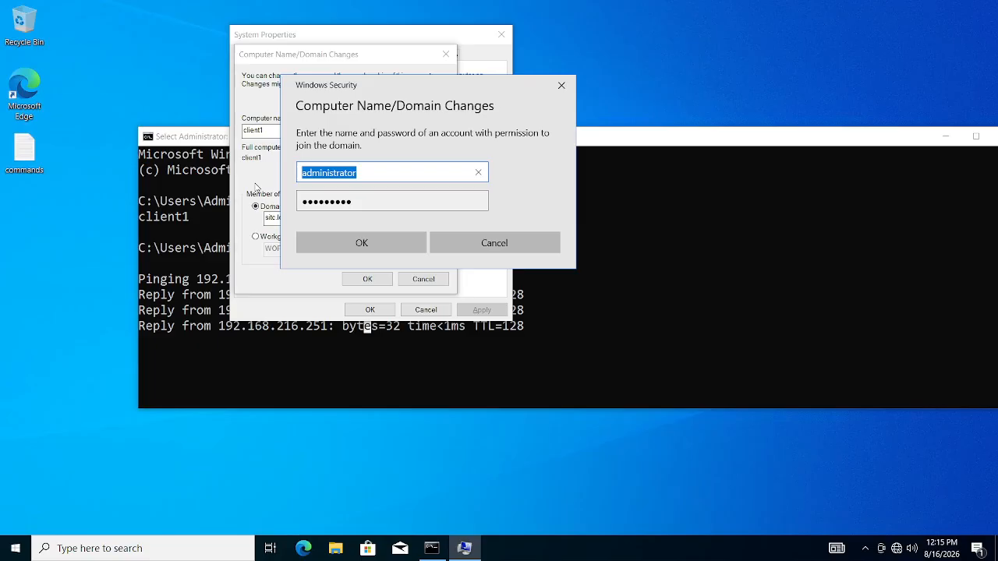
pyautogui.click(353, 241)
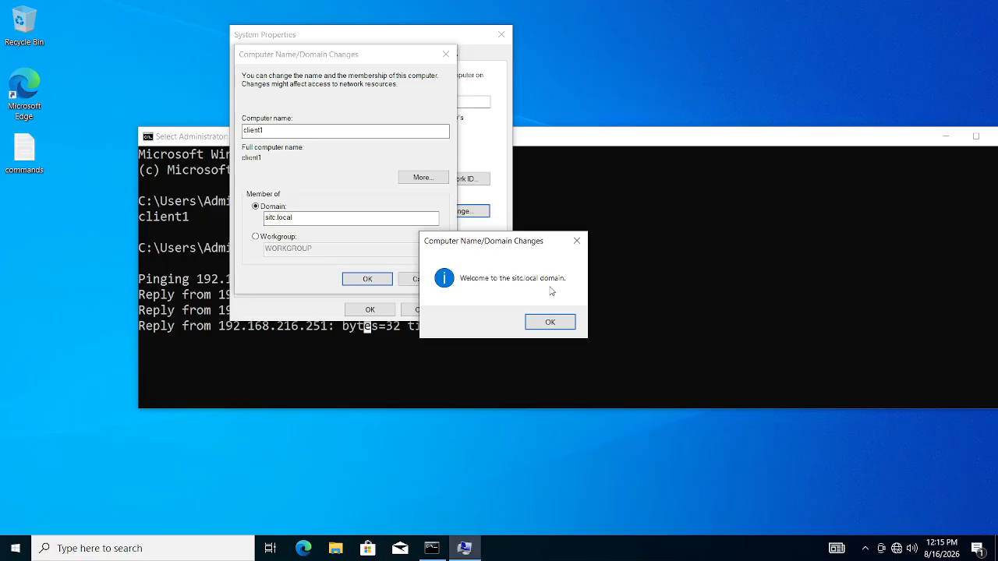
# - Dismiss the sitc.local welcome and restart notices, then restart client1 immediately
pyautogui.click(549, 322)
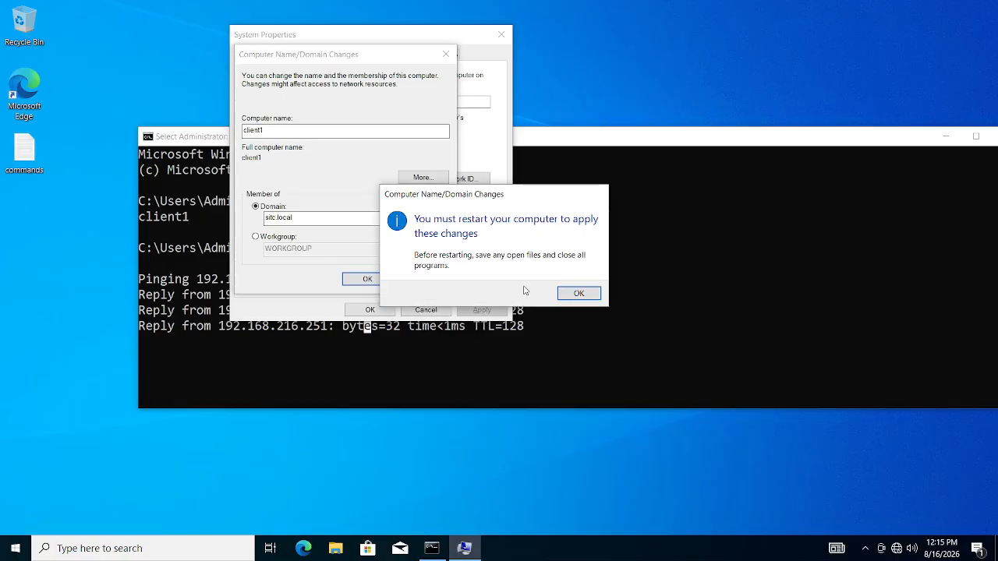
pyautogui.click(576, 294)
pyautogui.click(371, 309)
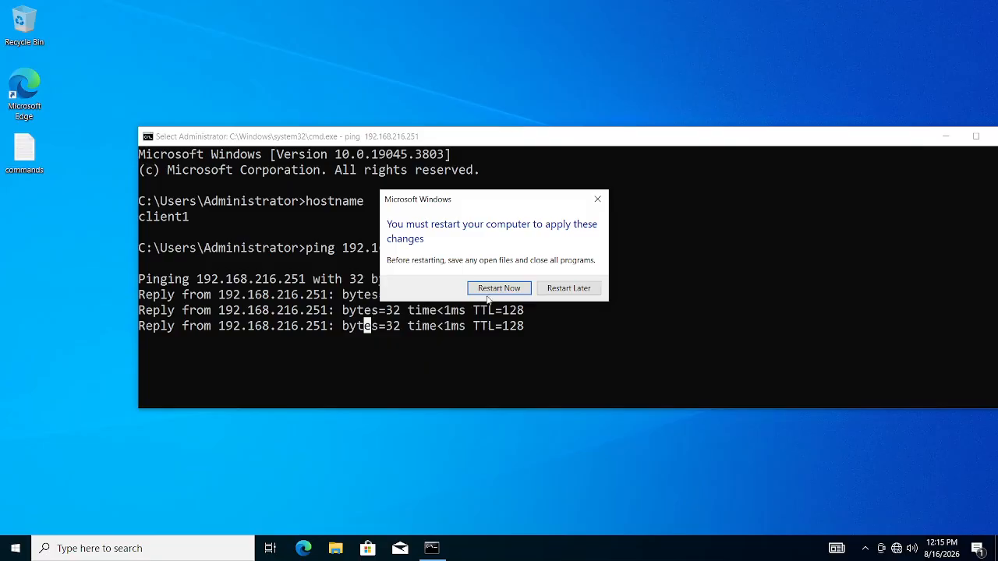
pyautogui.click(499, 288)
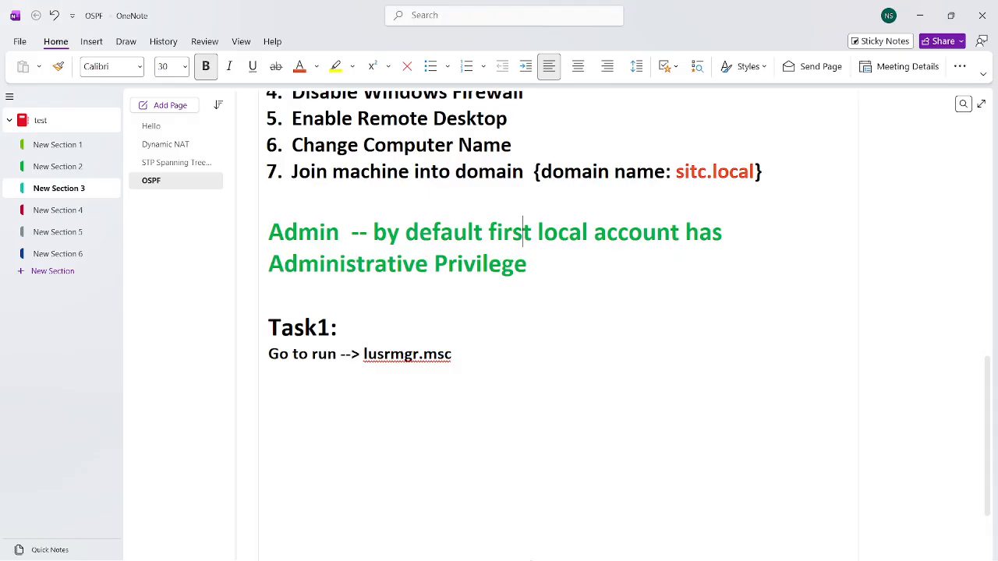
pyautogui.click(919, 16)
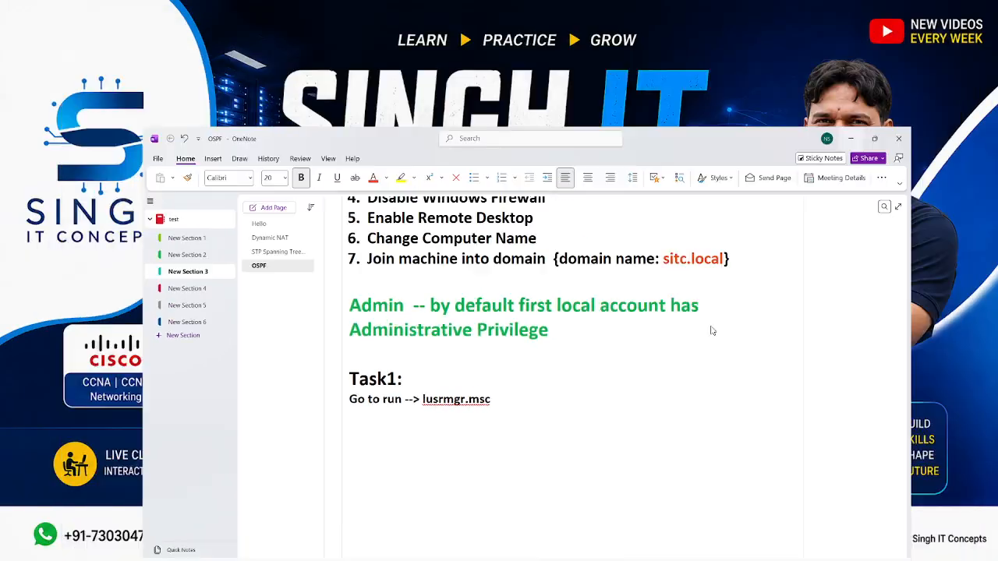
pyautogui.hotkey('alt', 'Tab')
pyautogui.hotkey('alt', 'Tab')
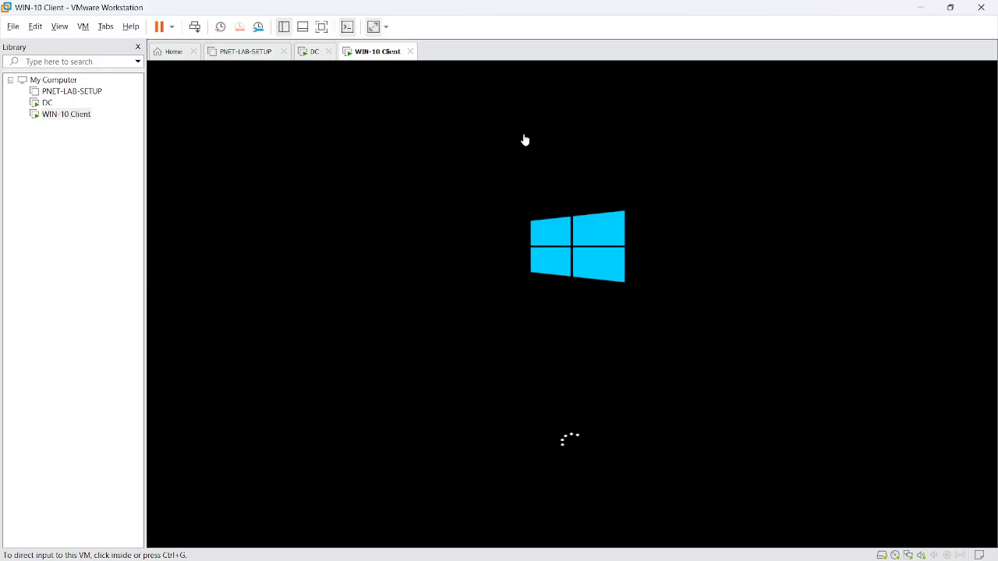
# - Sign in to the DC virtual machine as SITC\Administrator with the domain admin password
pyautogui.click(315, 52)
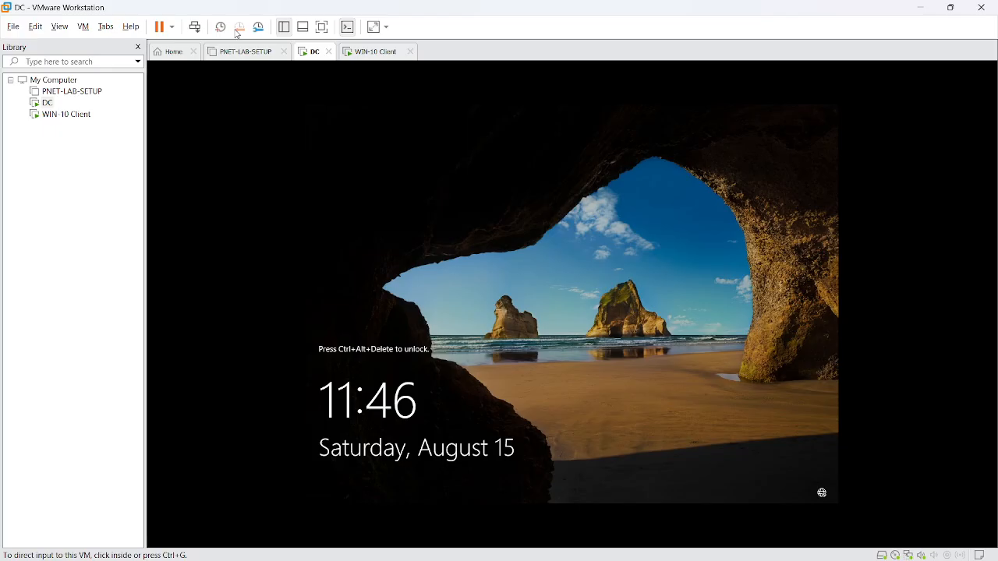
pyautogui.click(192, 28)
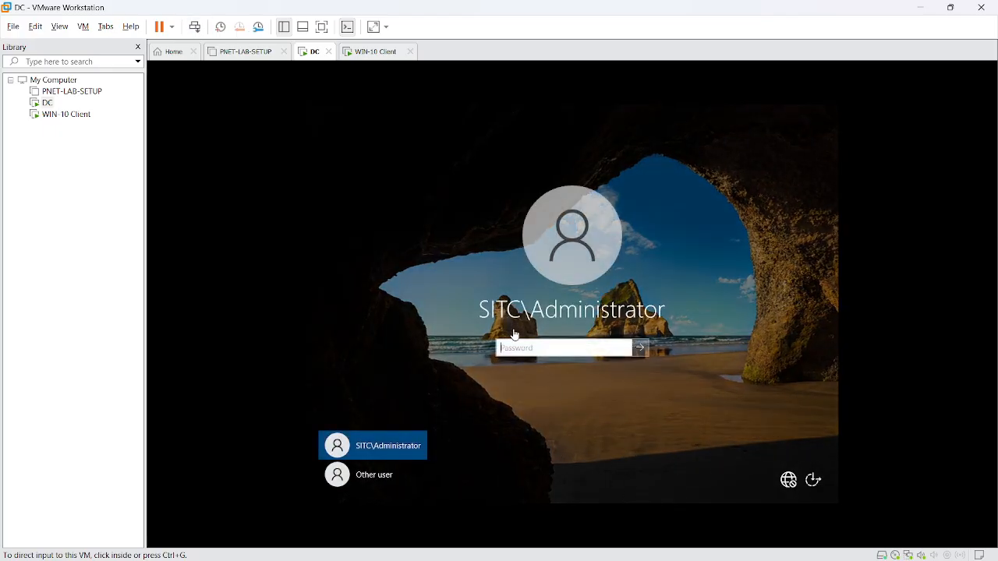
pyautogui.click(385, 477)
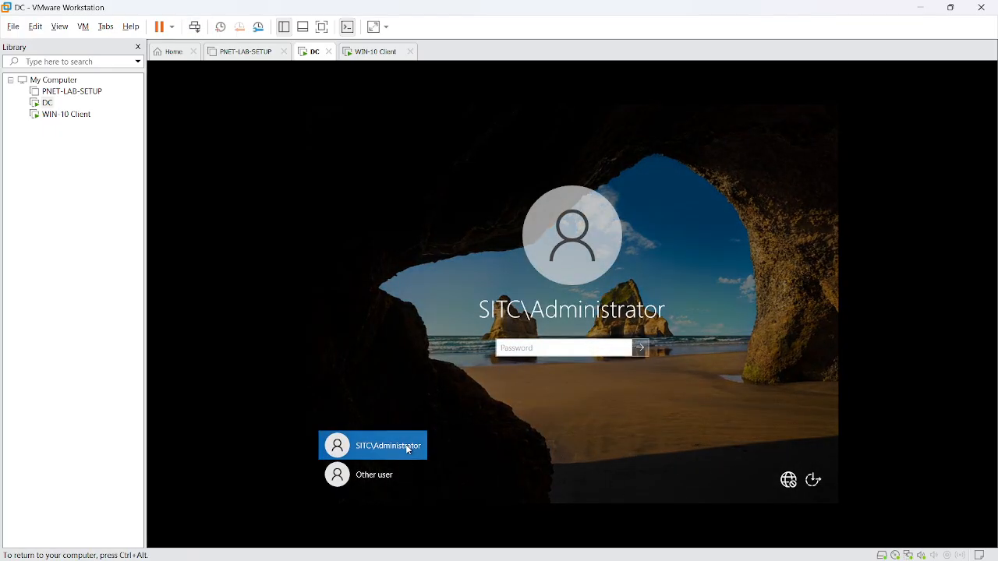
pyautogui.click(407, 448)
pyautogui.click(551, 347)
pyautogui.write('••••••••')
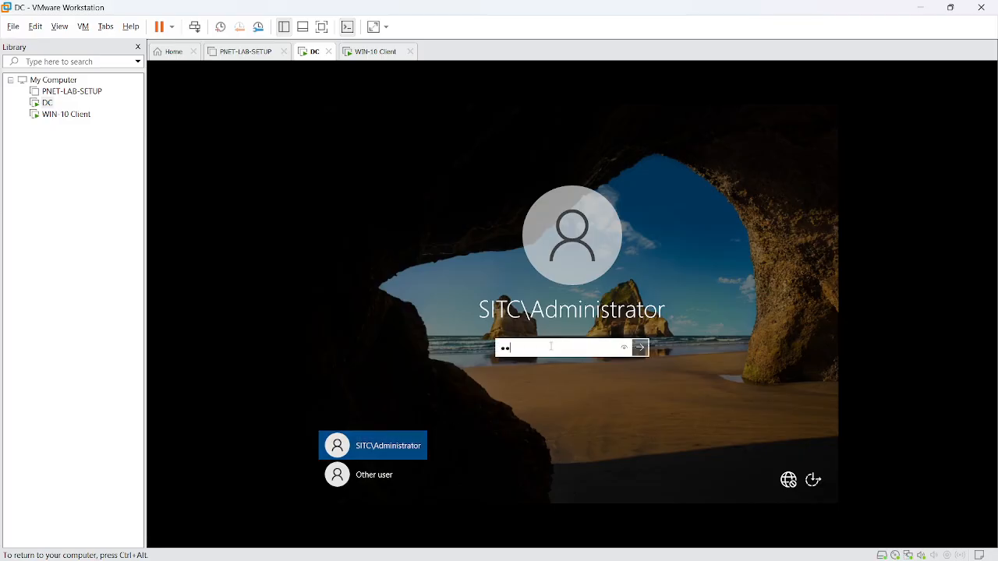
pyautogui.press('Return')
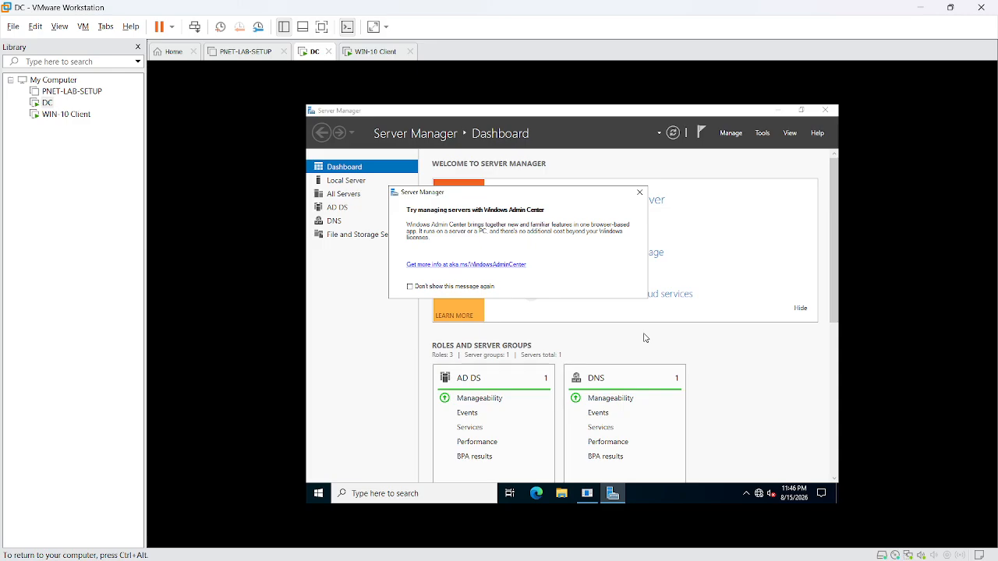
pyautogui.click(376, 58)
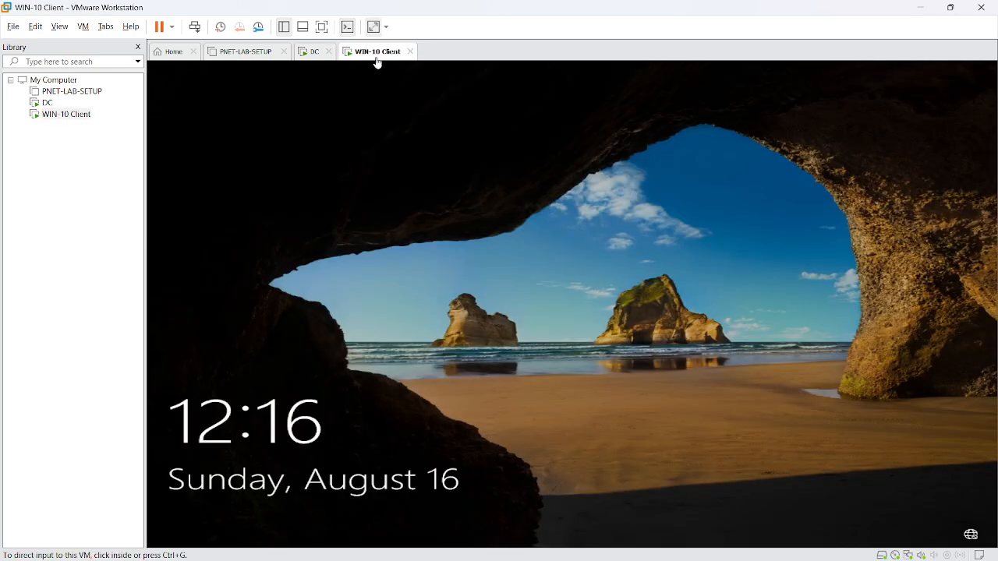
pyautogui.click(197, 32)
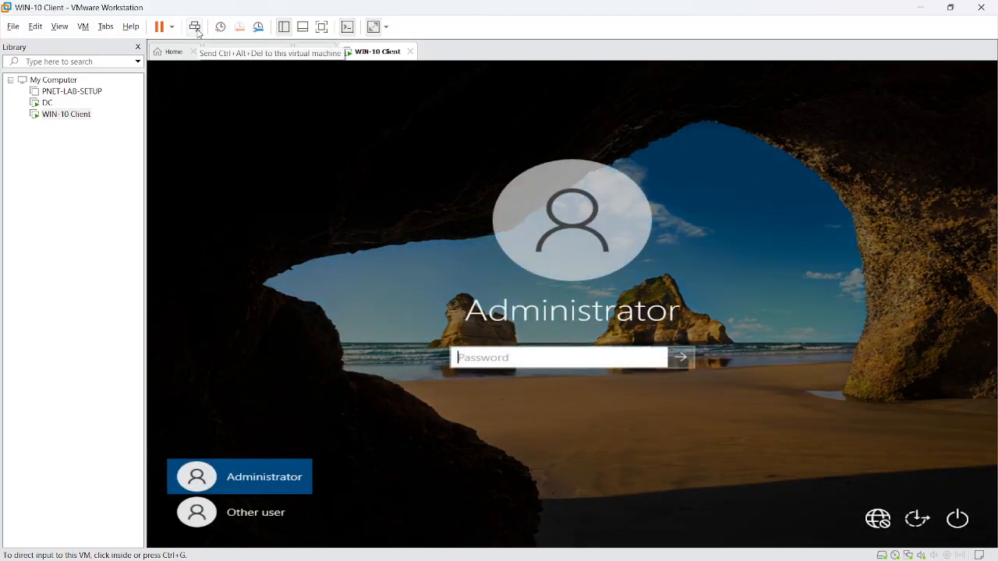
pyautogui.click(522, 358)
pyautogui.write('123')
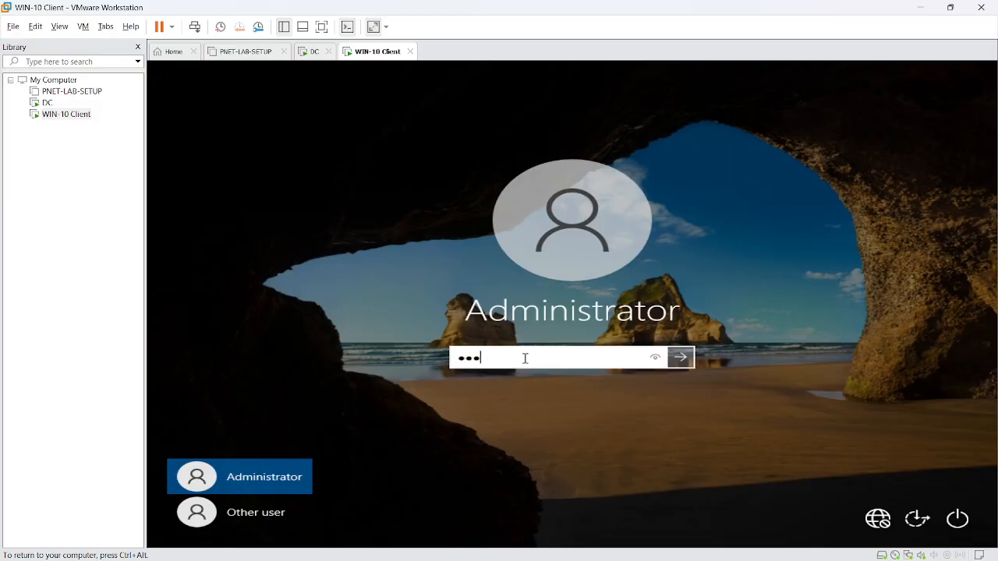
pyautogui.write('4')
pyautogui.click(681, 357)
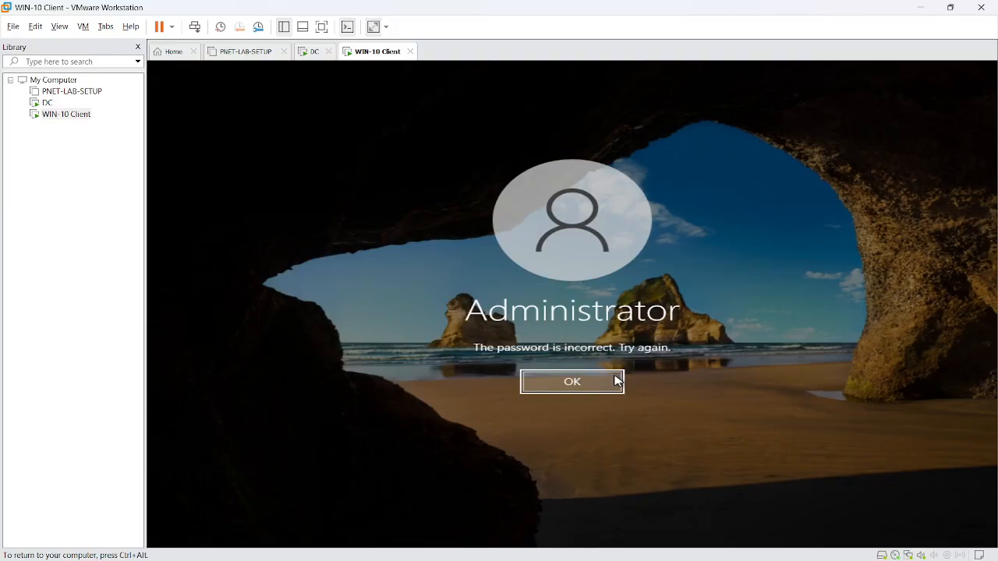
pyautogui.click(615, 381)
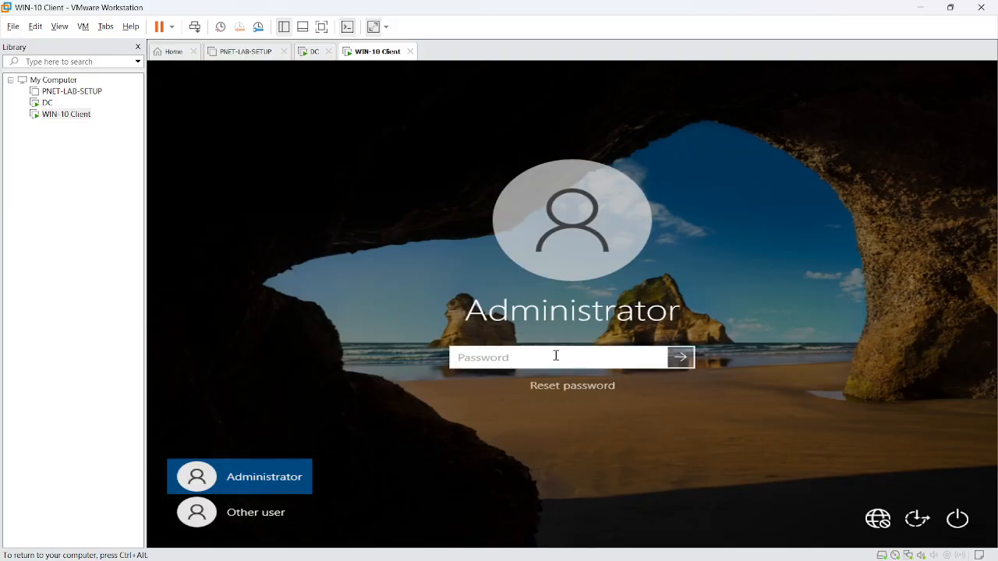
pyautogui.click(314, 53)
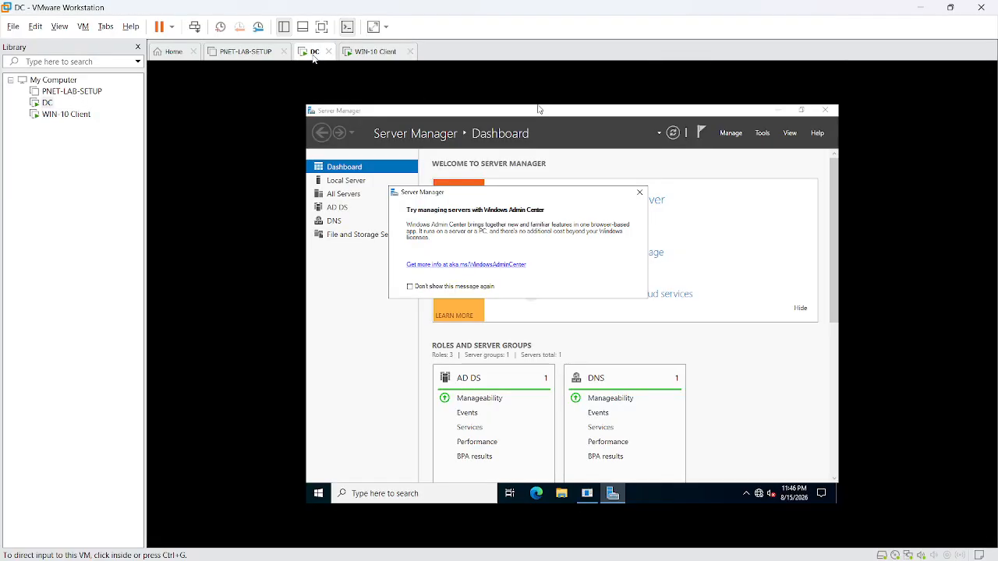
# - Stretch the DC's display to fill the VMware Workstation window
pyautogui.click(764, 135)
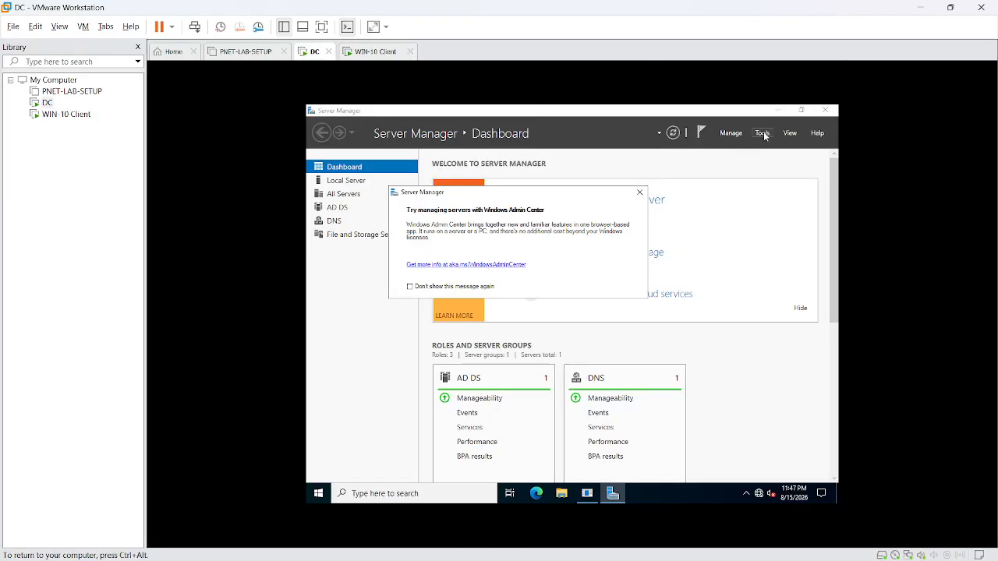
pyautogui.click(764, 135)
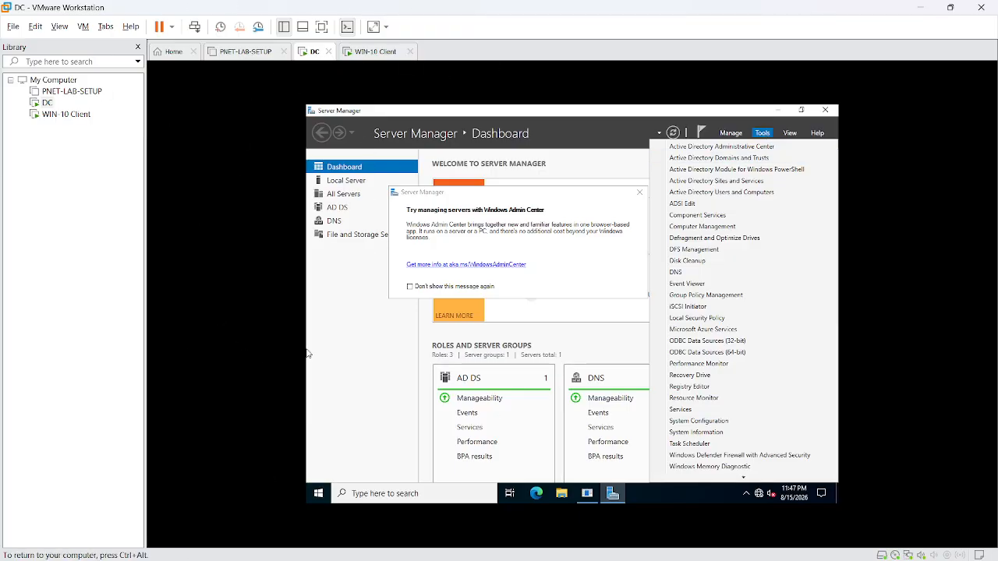
pyautogui.click(373, 27)
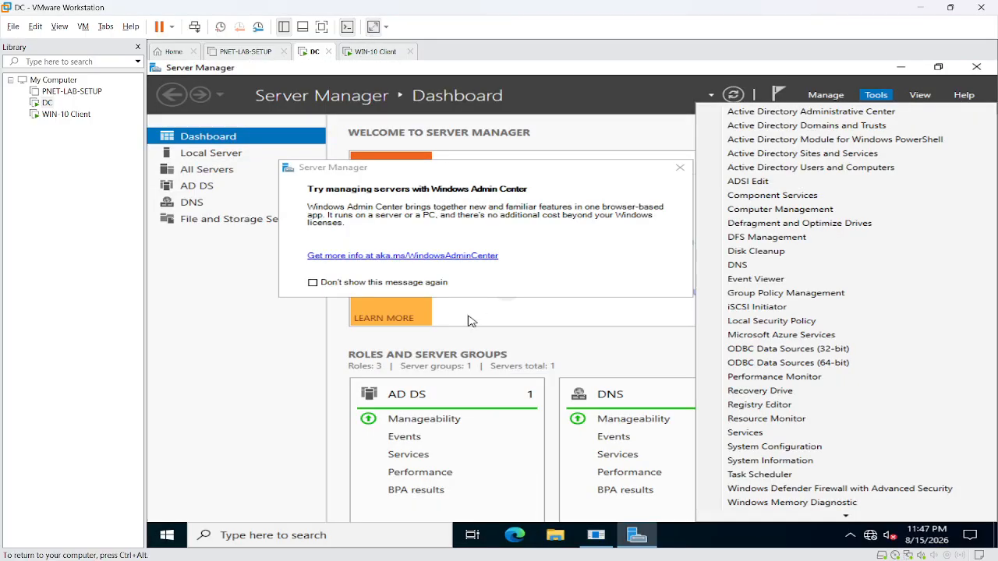
# - Launch Active Directory Users and Computers from Server Manager's Tools menu
pyautogui.click(889, 98)
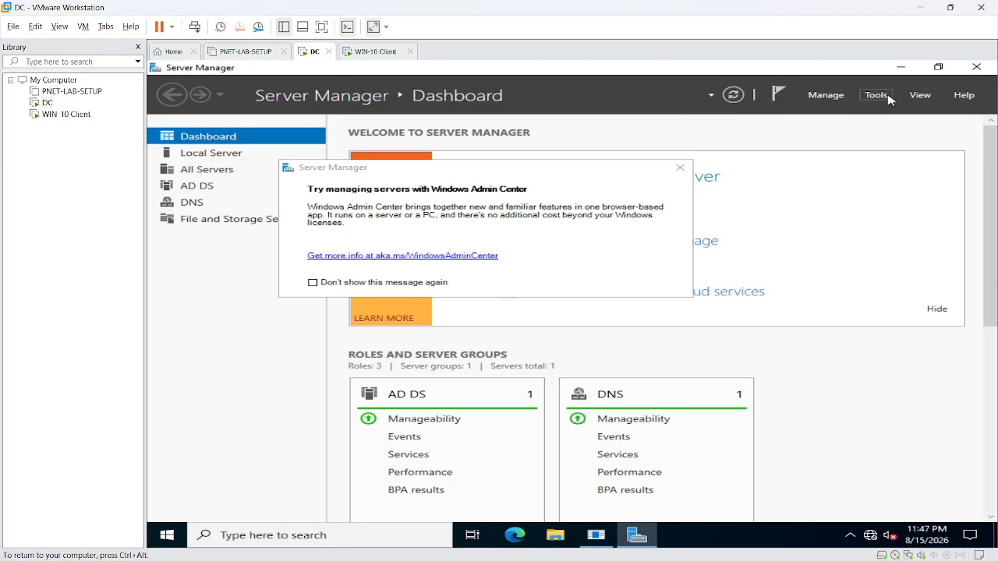
pyautogui.click(888, 98)
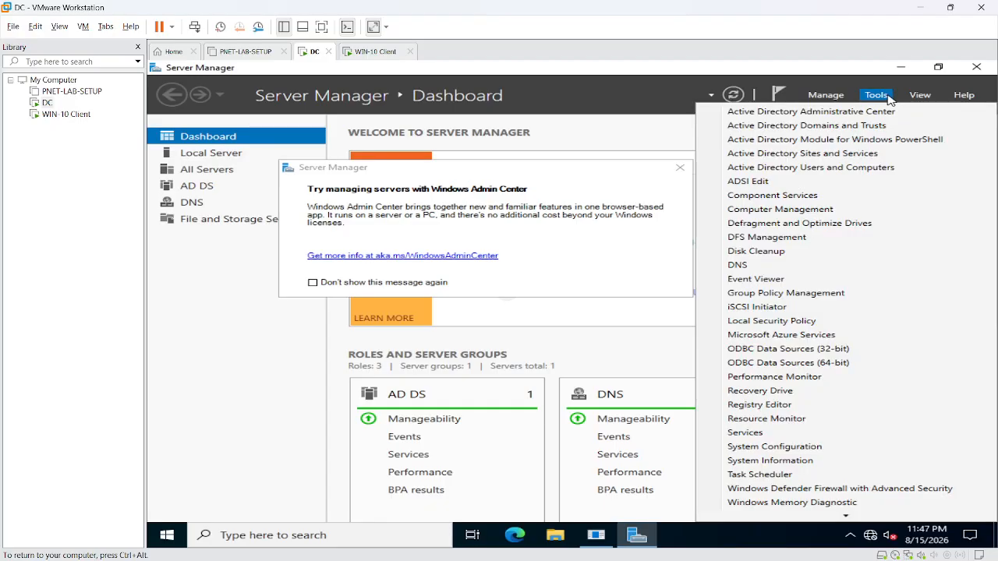
pyautogui.click(852, 167)
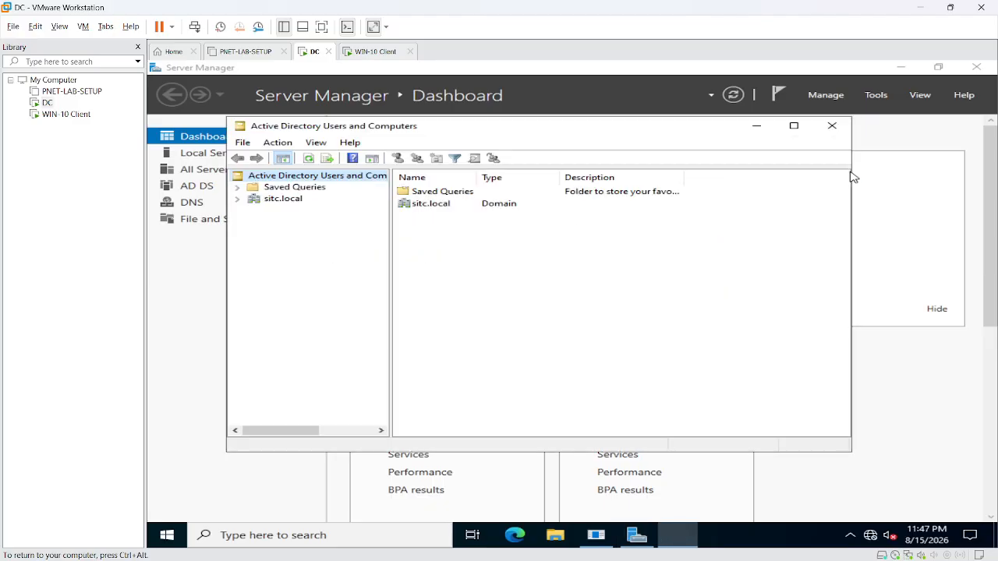
# - Expand sitc.local, select the Users container and dismiss its context menu
pyautogui.click(238, 200)
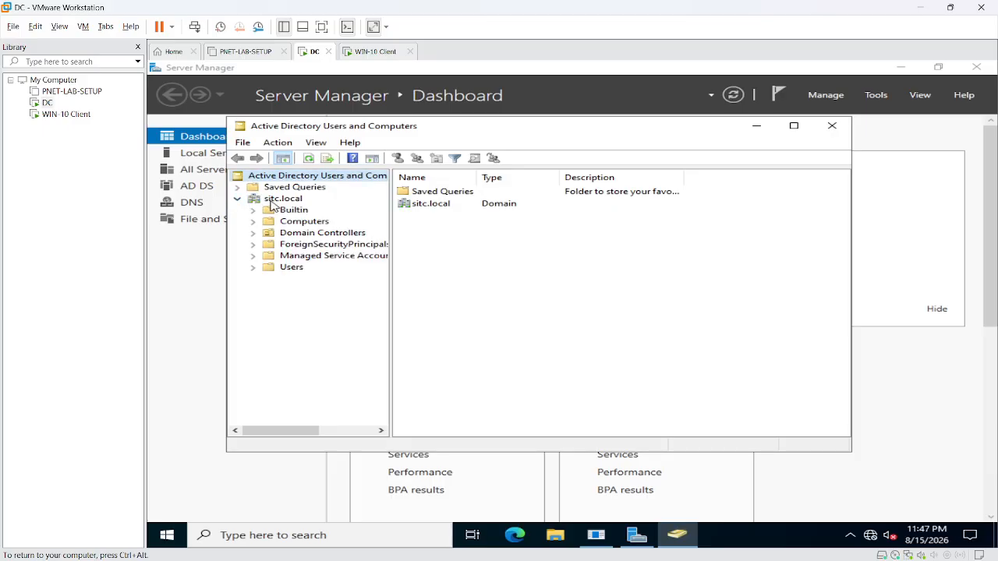
pyautogui.click(282, 199)
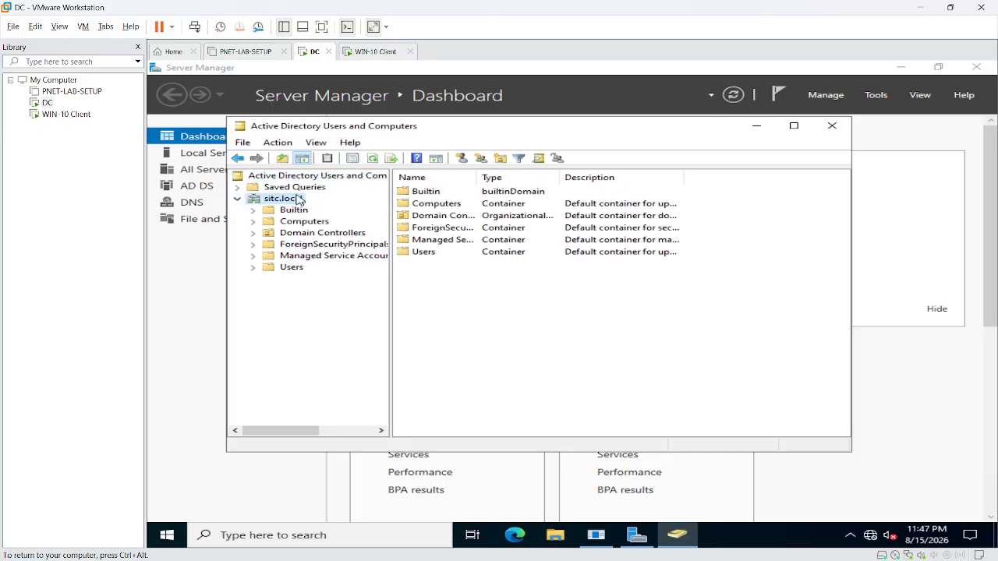
pyautogui.click(291, 267)
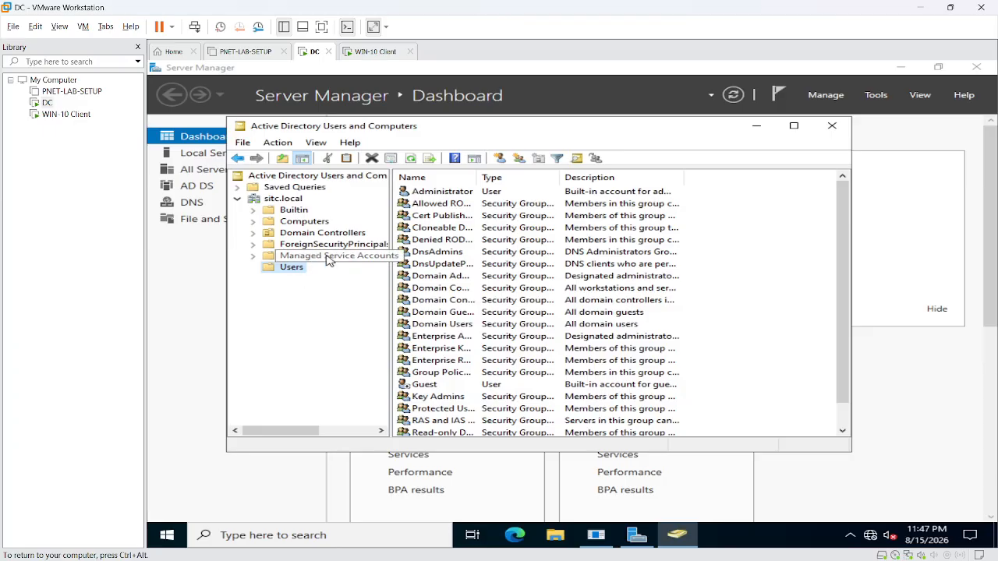
pyautogui.rightClick(296, 272)
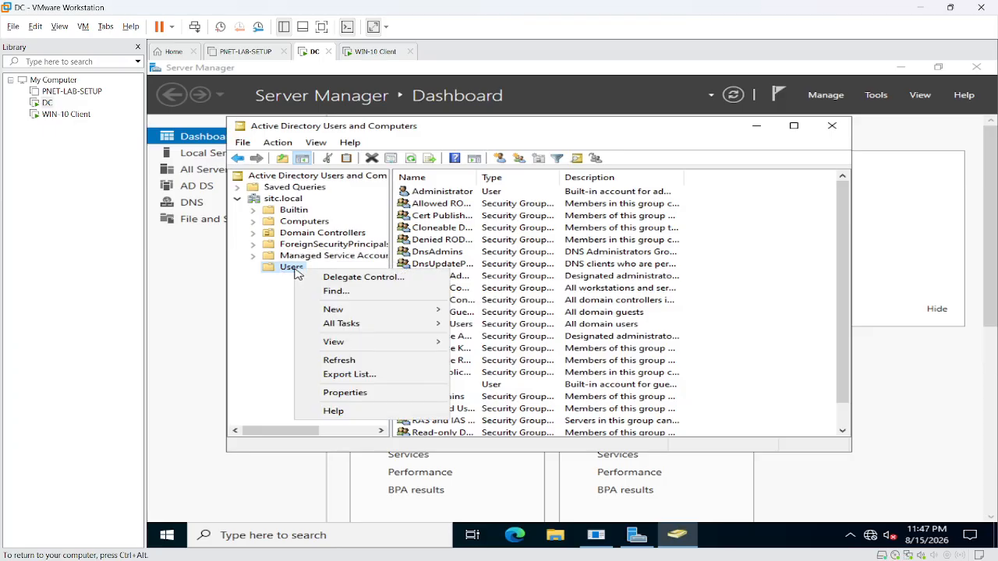
pyautogui.moveTo(338, 313)
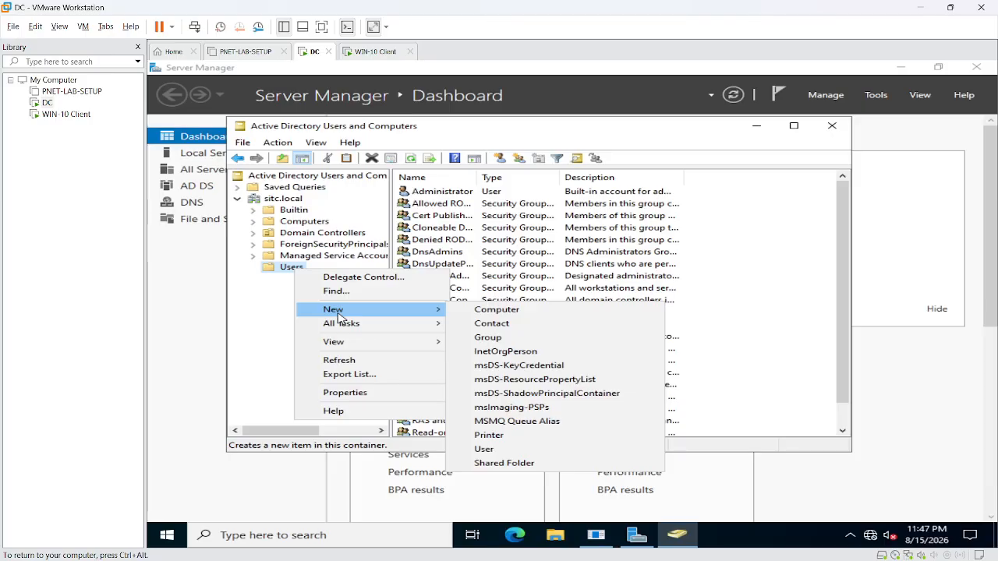
pyautogui.click(491, 449)
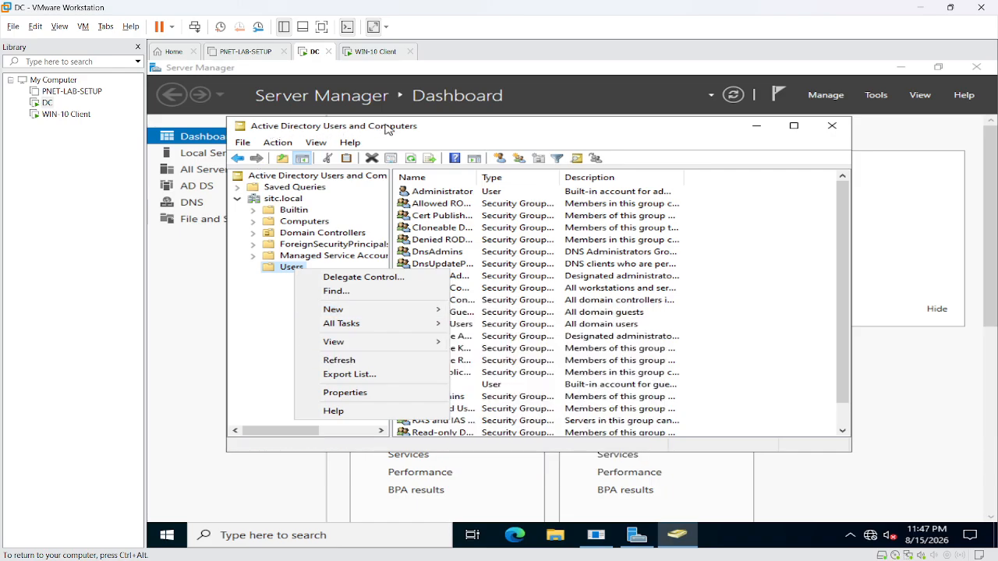
# - Reopen Active Directory Users and Computers and list the sitc.local Users container
pyautogui.click(876, 94)
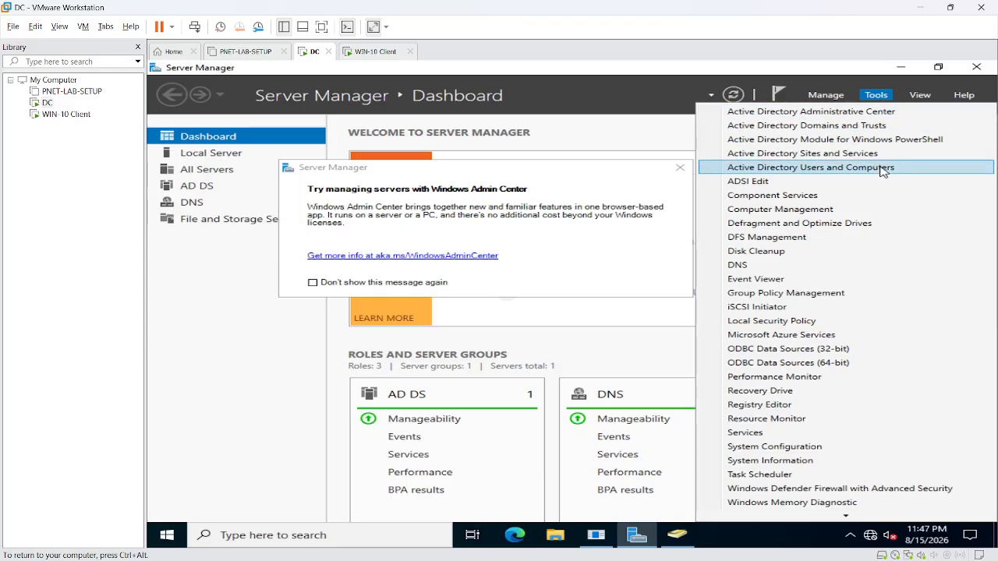
pyautogui.click(866, 168)
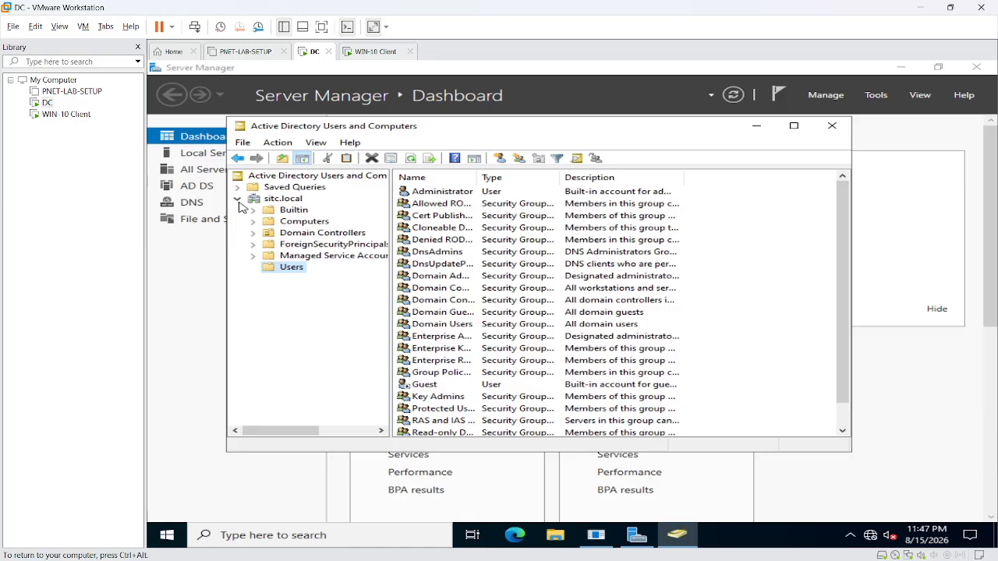
pyautogui.click(236, 199)
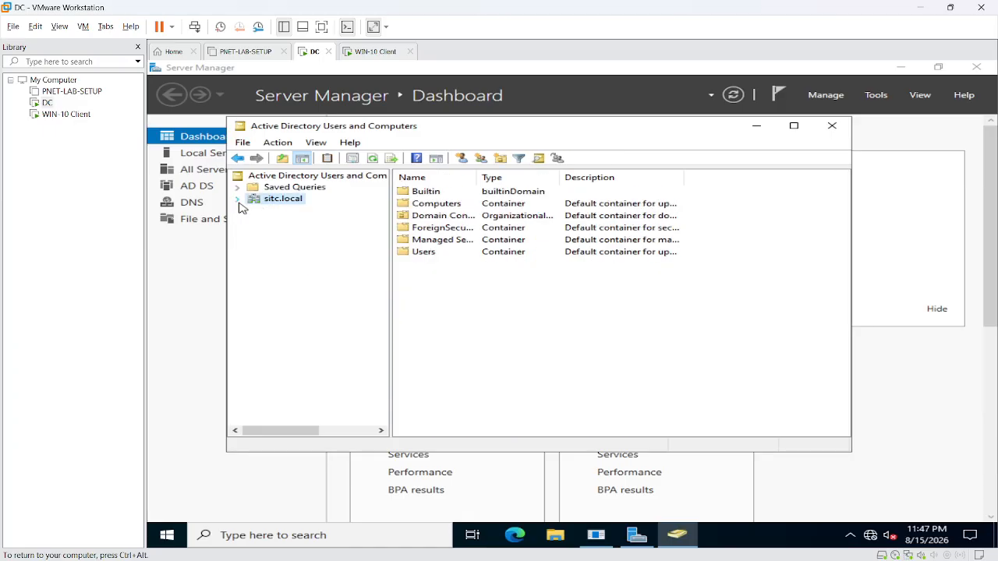
pyautogui.click(237, 199)
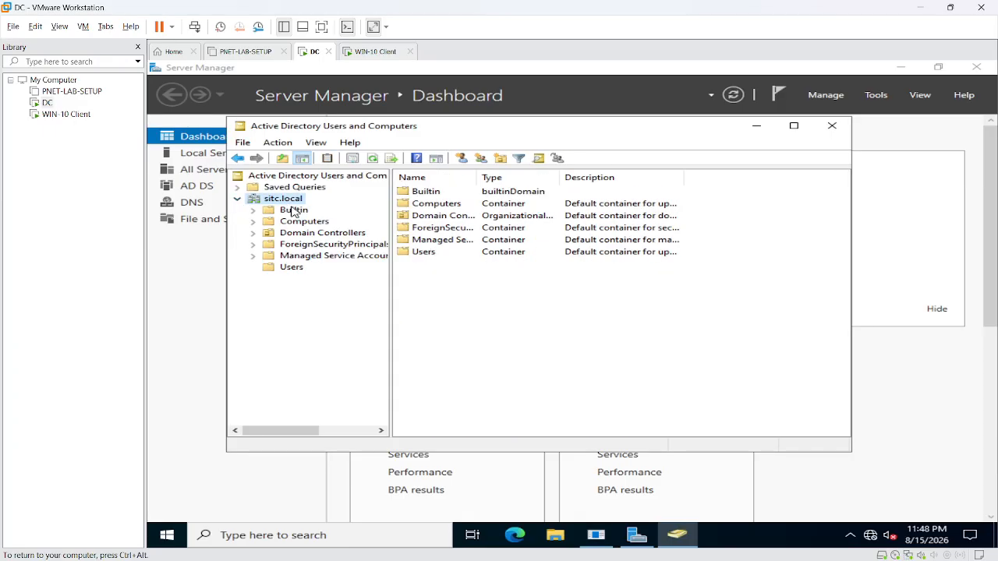
pyautogui.click(290, 268)
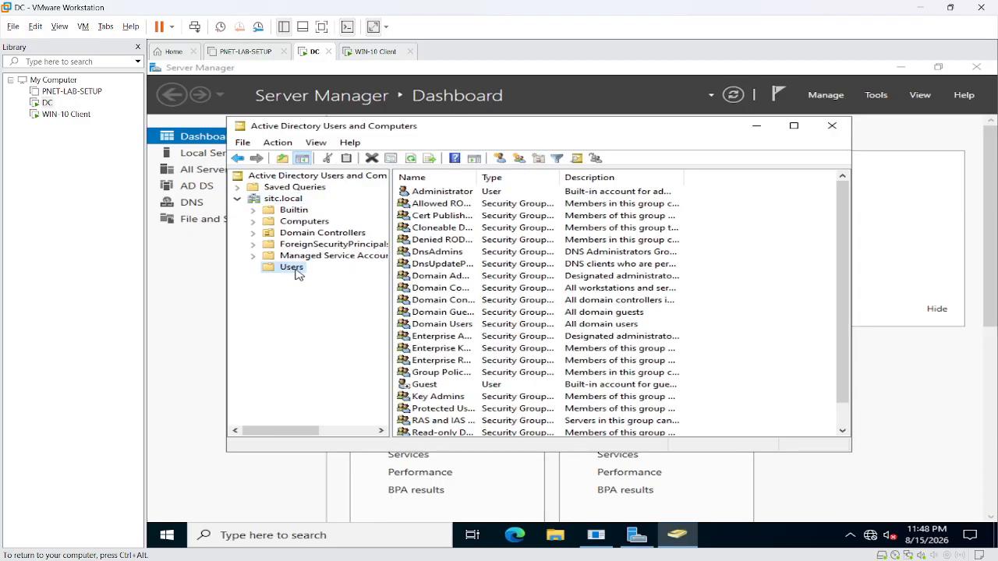
# - Start a new user in sitc.local/Users with first name and logon name bob
pyautogui.rightClick(297, 274)
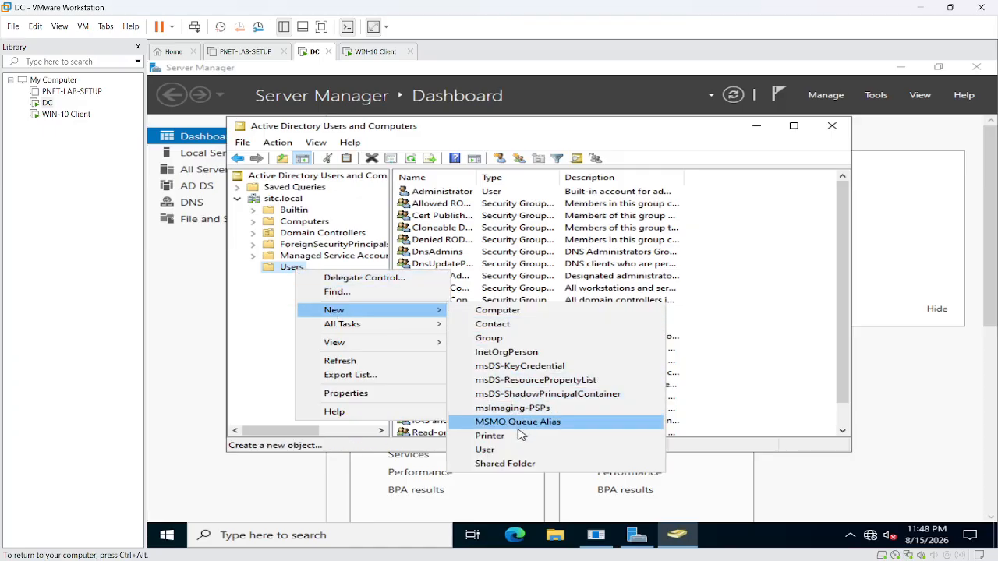
pyautogui.click(486, 450)
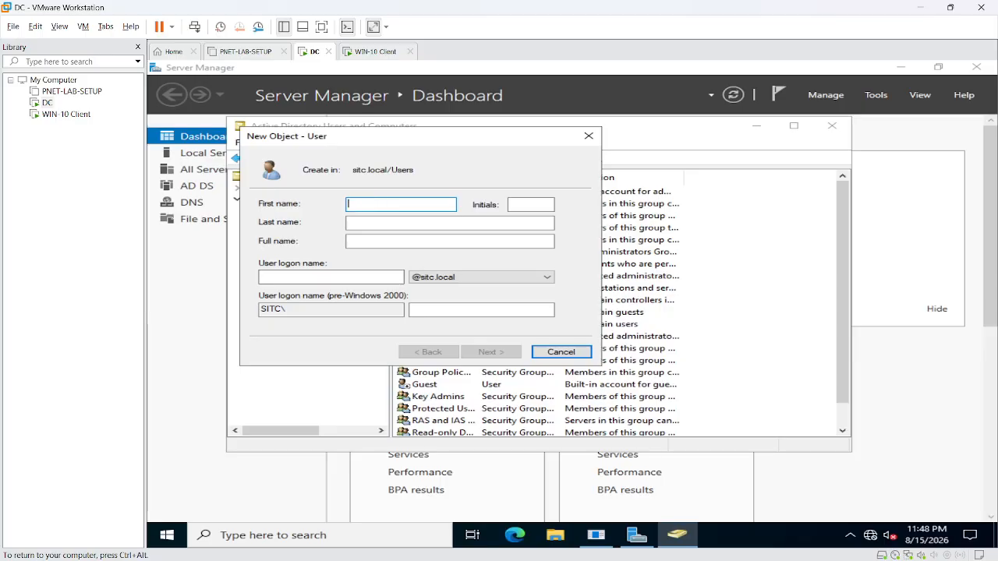
pyautogui.write('bob')
pyautogui.click(390, 222)
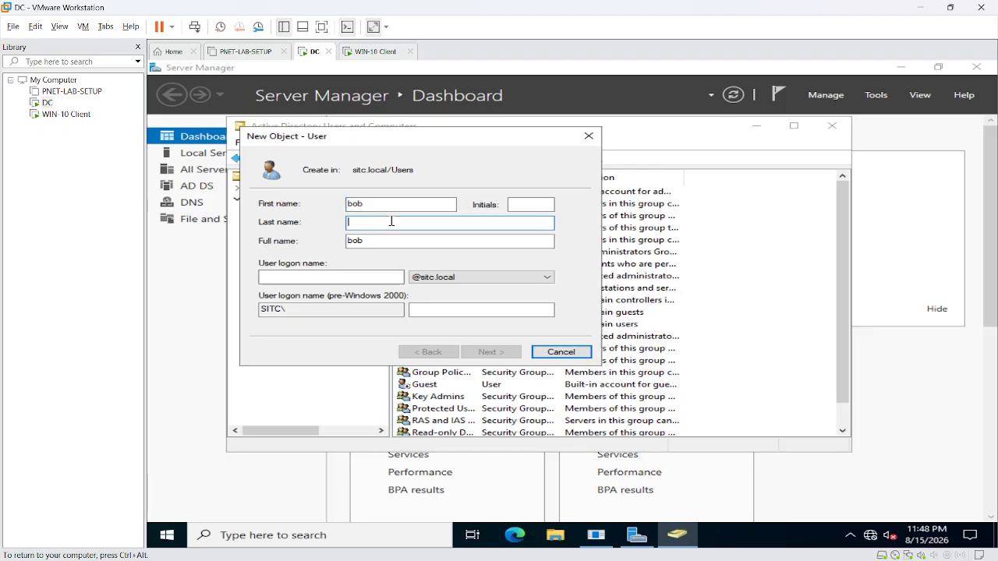
pyautogui.click(288, 276)
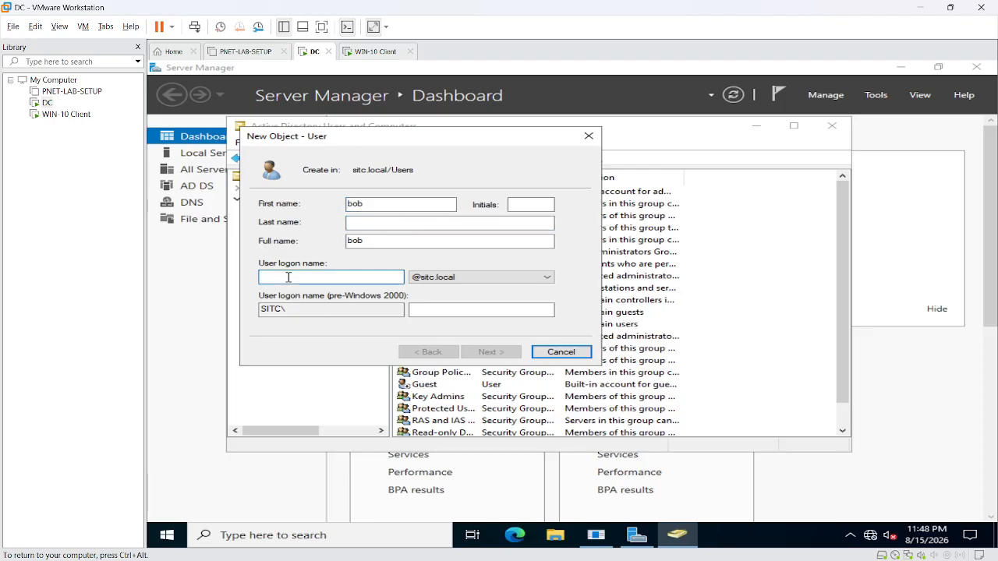
pyautogui.write('bob')
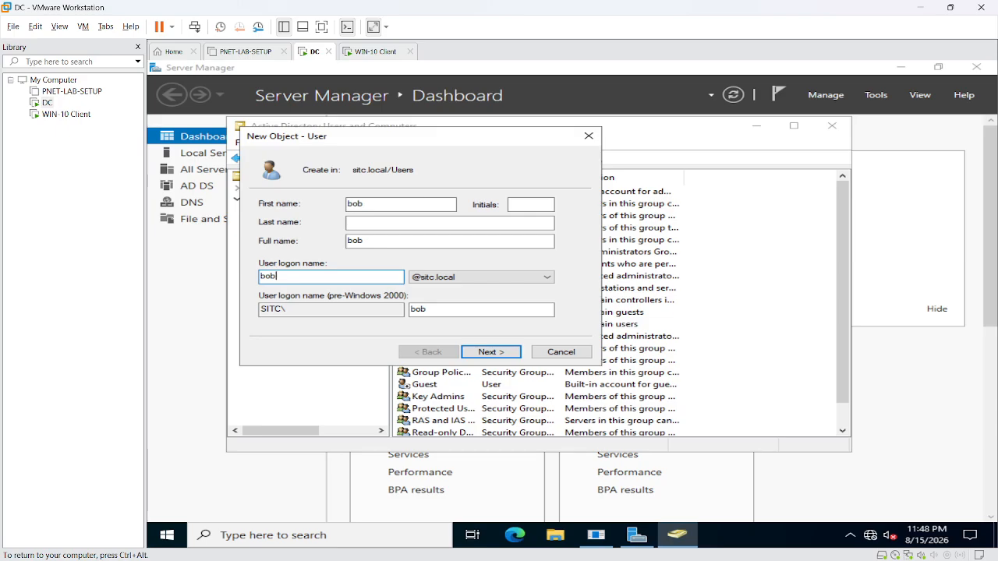
pyautogui.moveTo(380, 204); pyautogui.dragTo(290, 226)
pyautogui.click(367, 222)
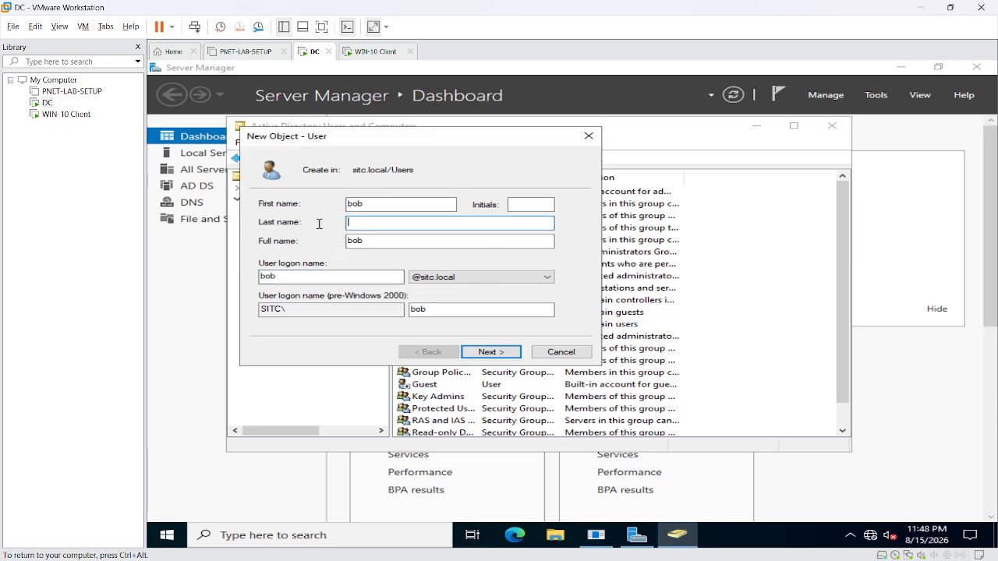
pyautogui.click(356, 281)
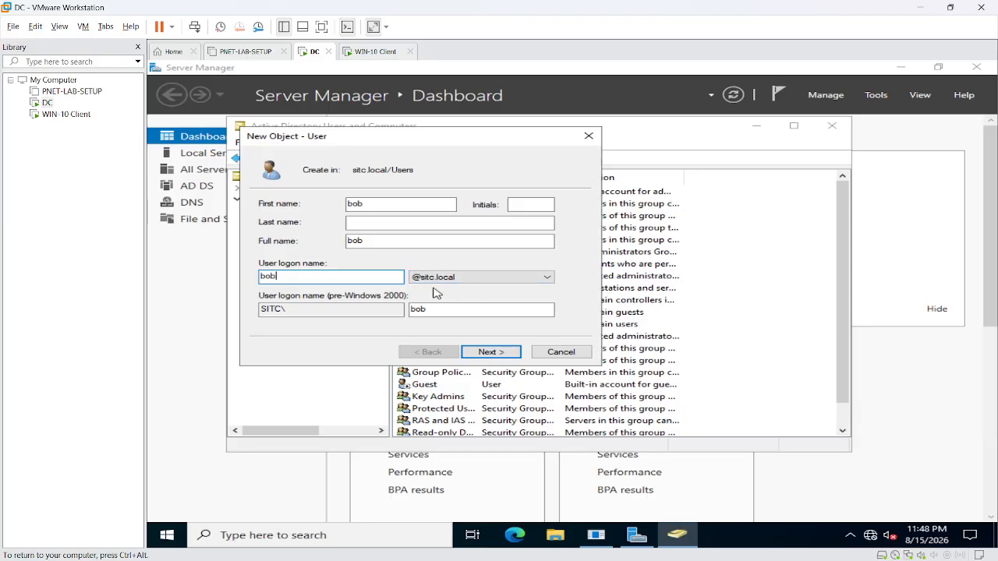
# - Try finishing bob's account with a three-character password, then dismiss the password-policy error
pyautogui.click(490, 352)
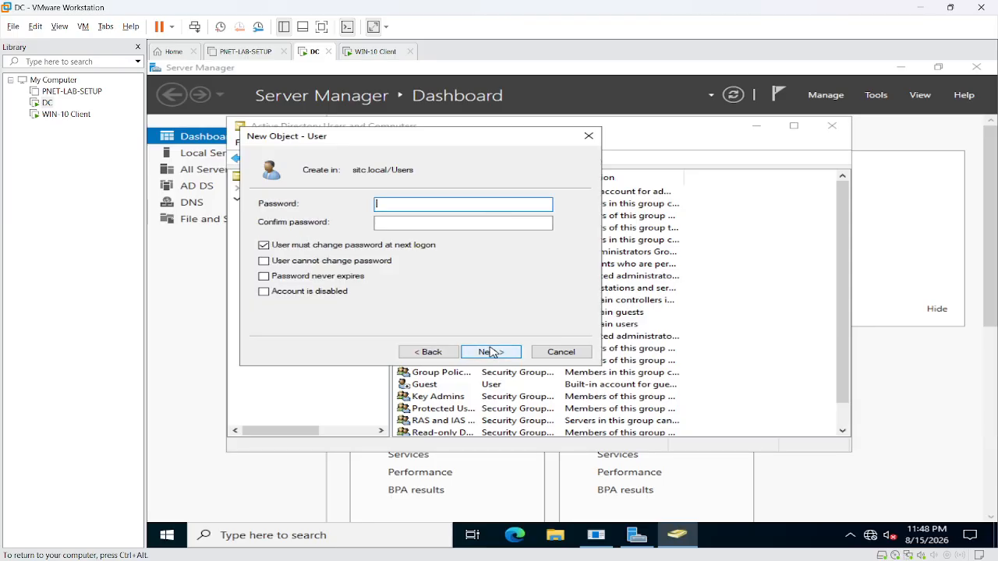
pyautogui.write('123')
pyautogui.click(391, 222)
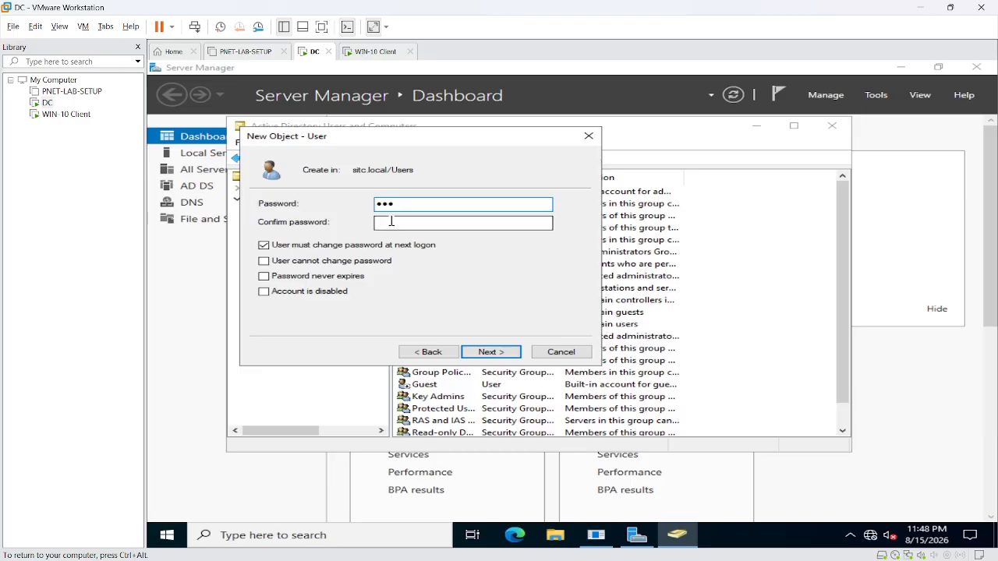
pyautogui.write('123')
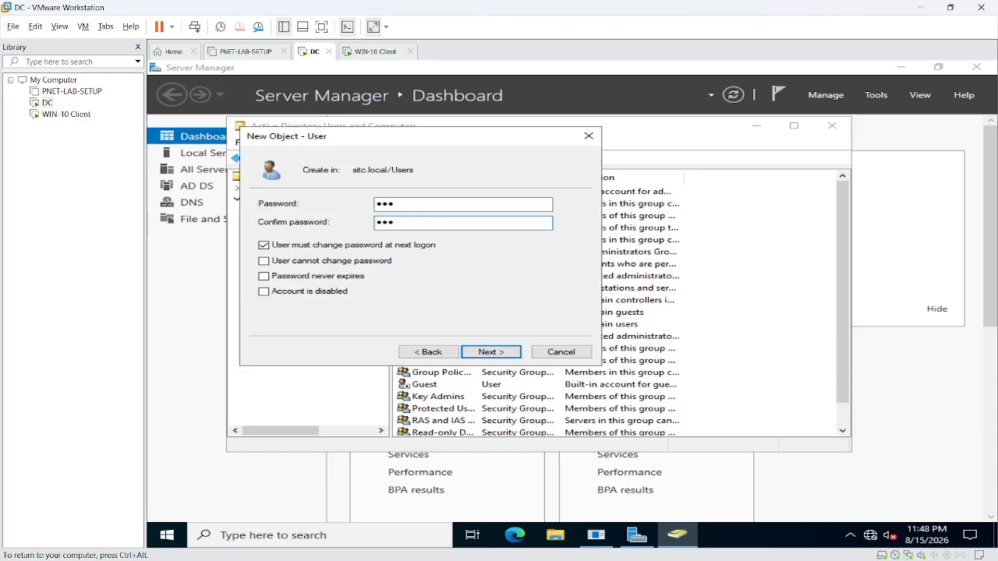
pyautogui.click(495, 350)
pyautogui.click(501, 353)
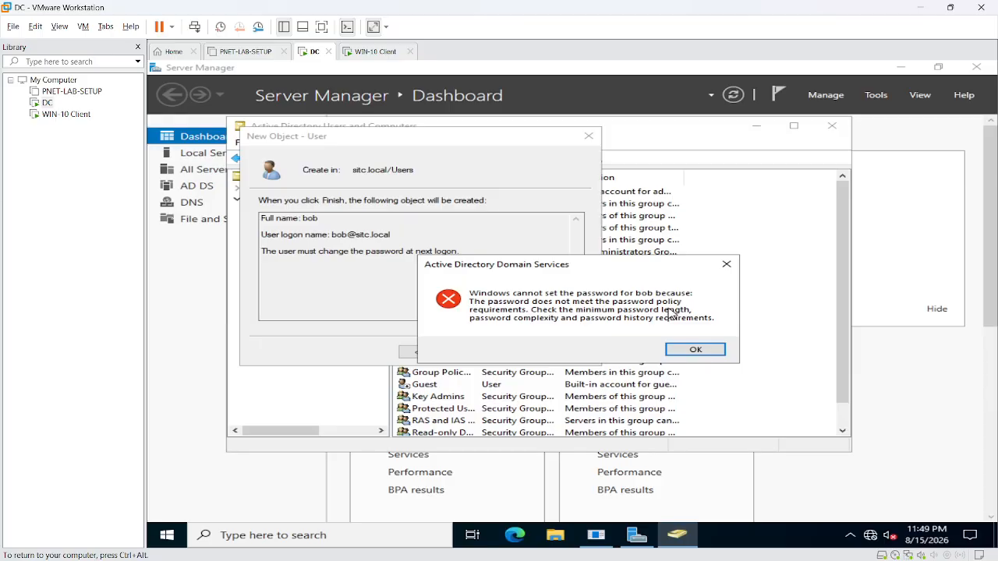
pyautogui.click(705, 351)
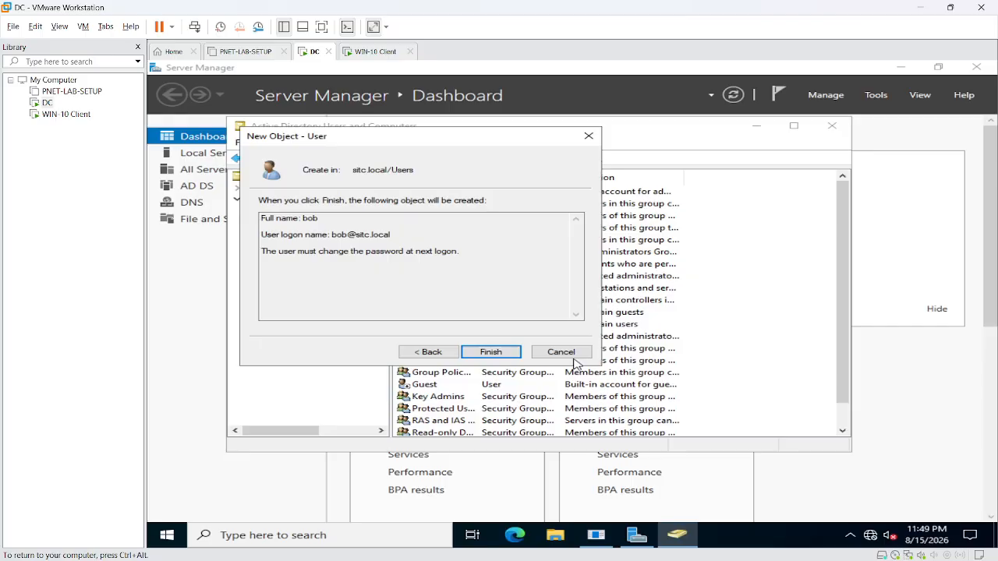
# - Give bob a longer policy-compliant password, finish the account and select bob in Users
pyautogui.click(455, 352)
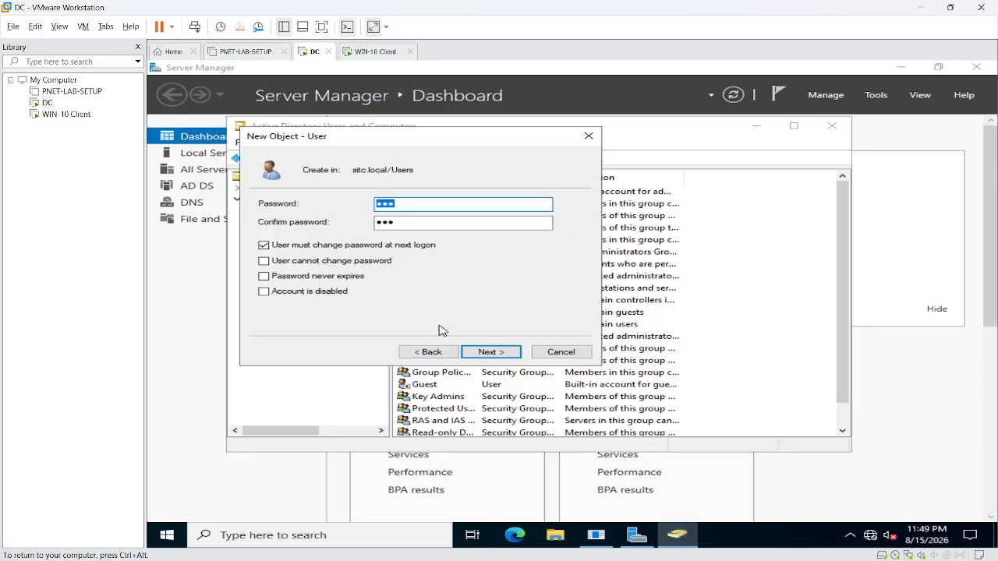
pyautogui.press('super+r')
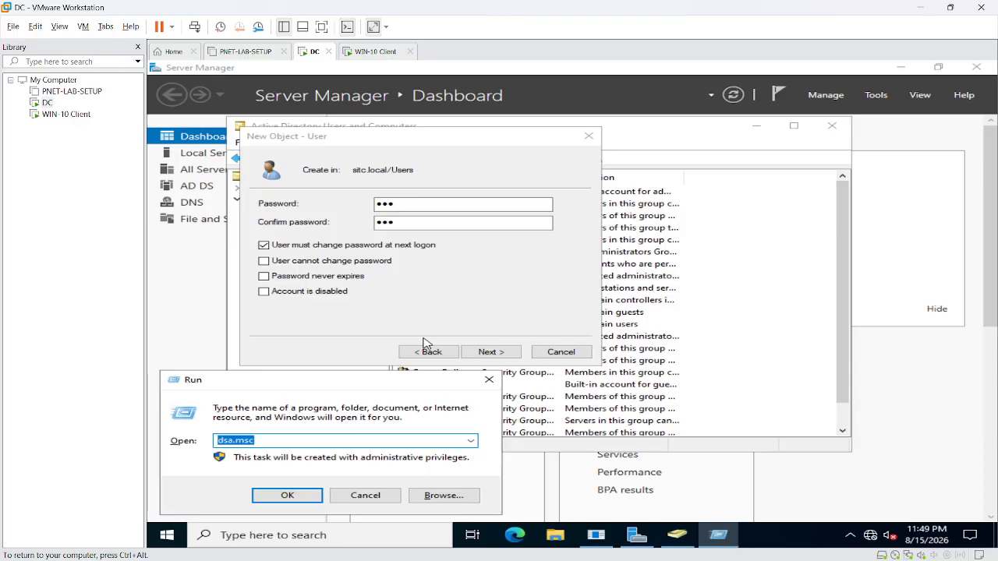
pyautogui.write('a@12345')
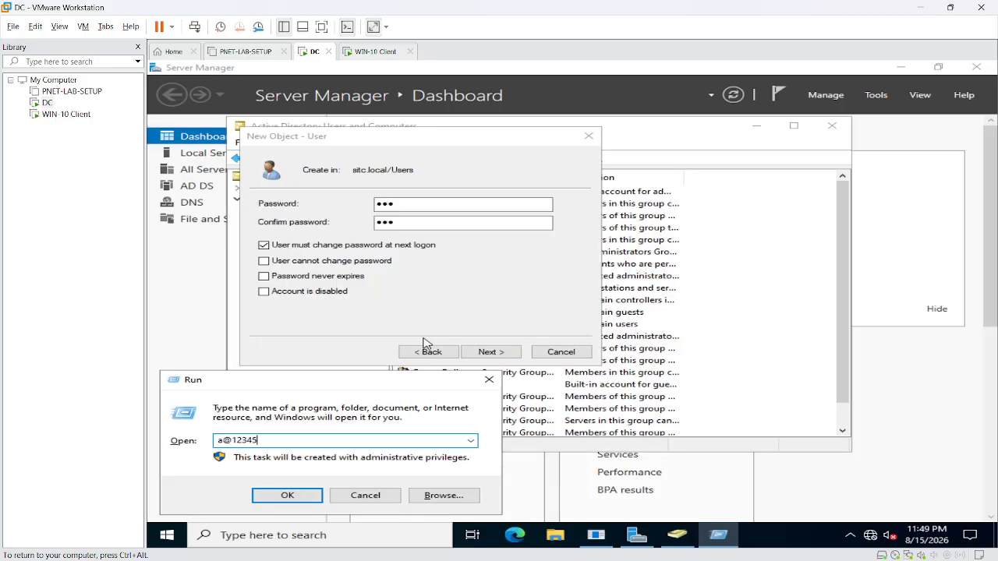
pyautogui.click(422, 204)
pyautogui.press('BackSpace')
pyautogui.press('BackSpace')
pyautogui.press('BackSpace')
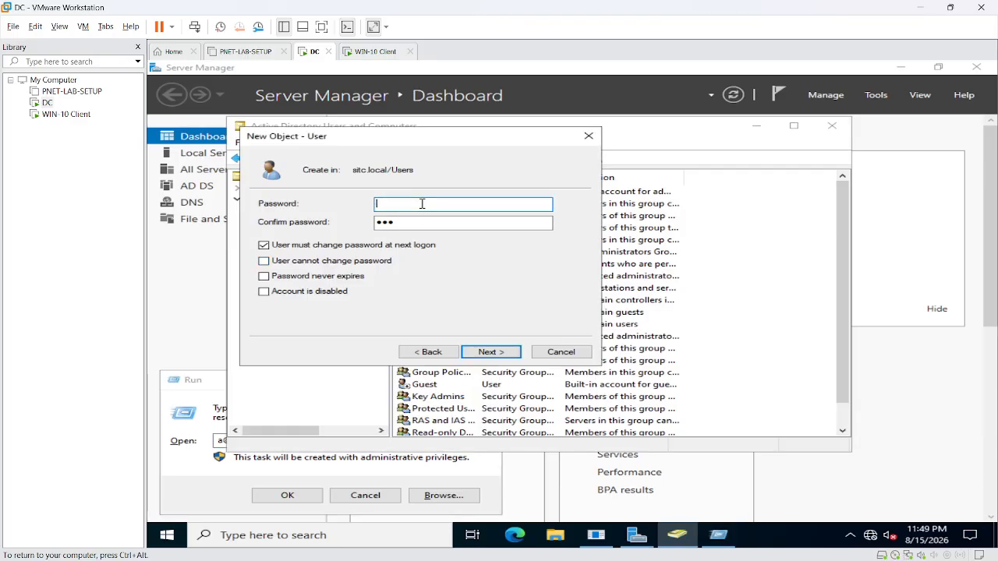
pyautogui.write('a@12345')
pyautogui.press('Tab')
pyautogui.write('a@12345')
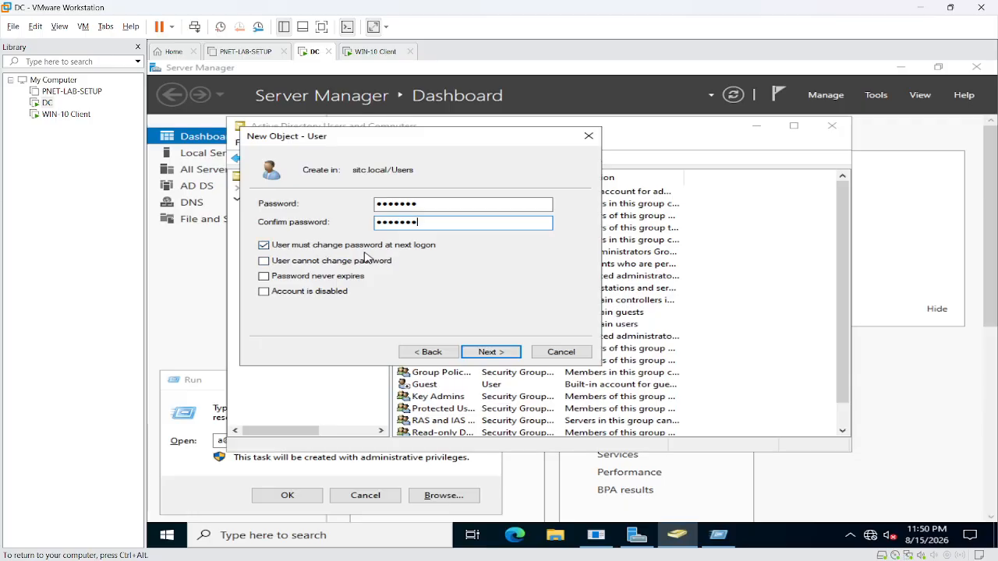
pyautogui.click(489, 351)
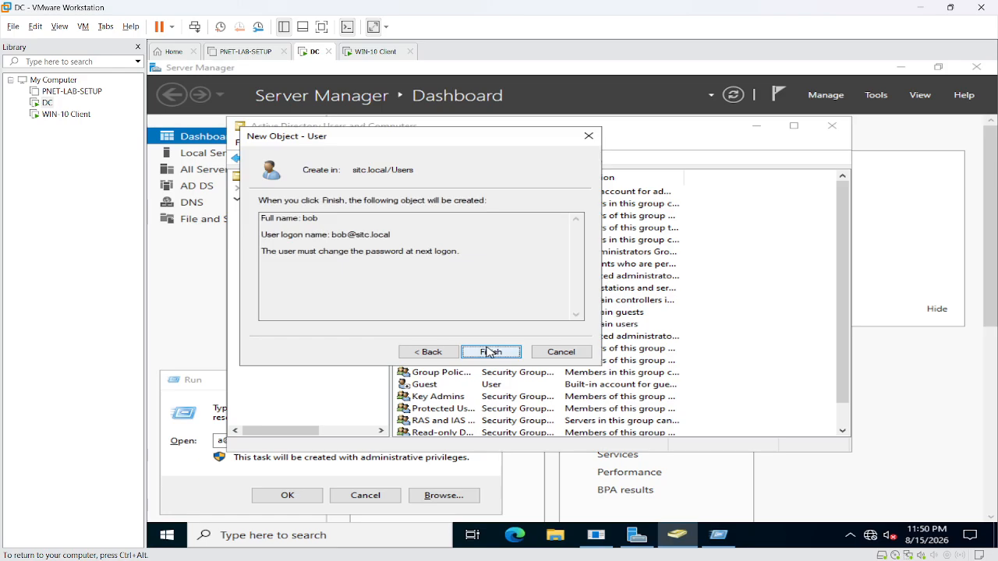
pyautogui.click(489, 351)
pyautogui.click(419, 221)
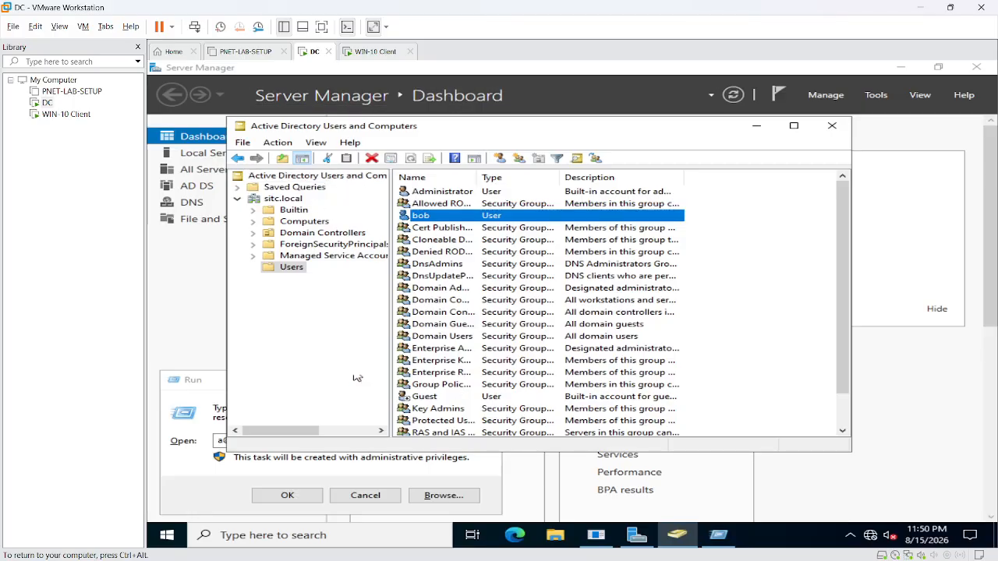
# - On the WIN-10 Client, sign in as other user bob with his password
pyautogui.click(375, 51)
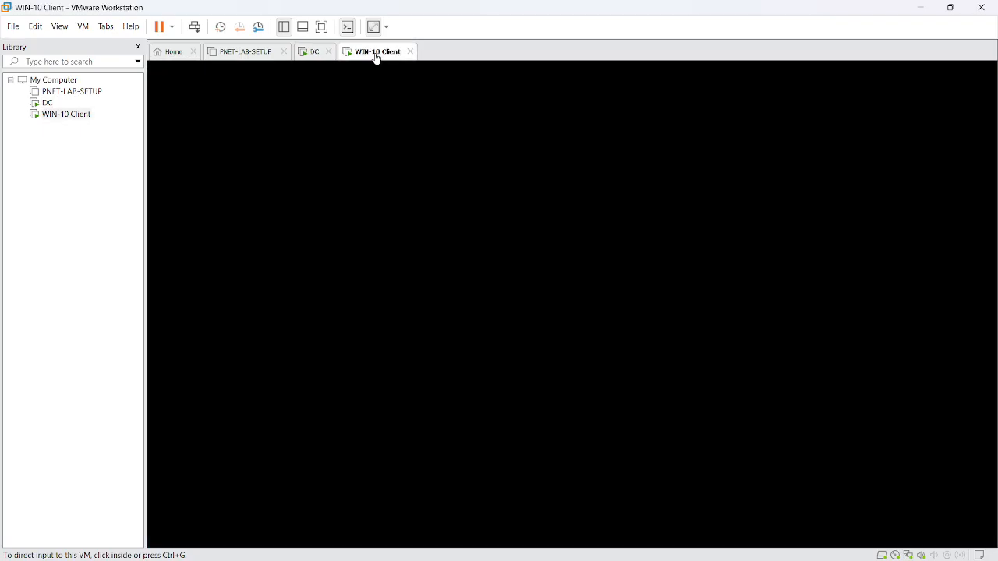
pyautogui.click(401, 173)
pyautogui.hotkey('ctrl', 'alt')
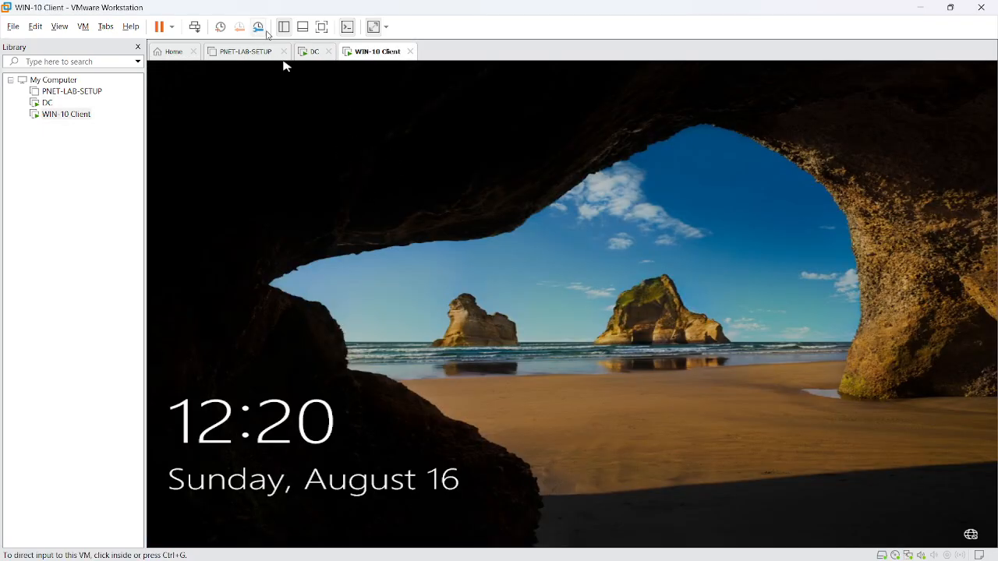
pyautogui.click(196, 27)
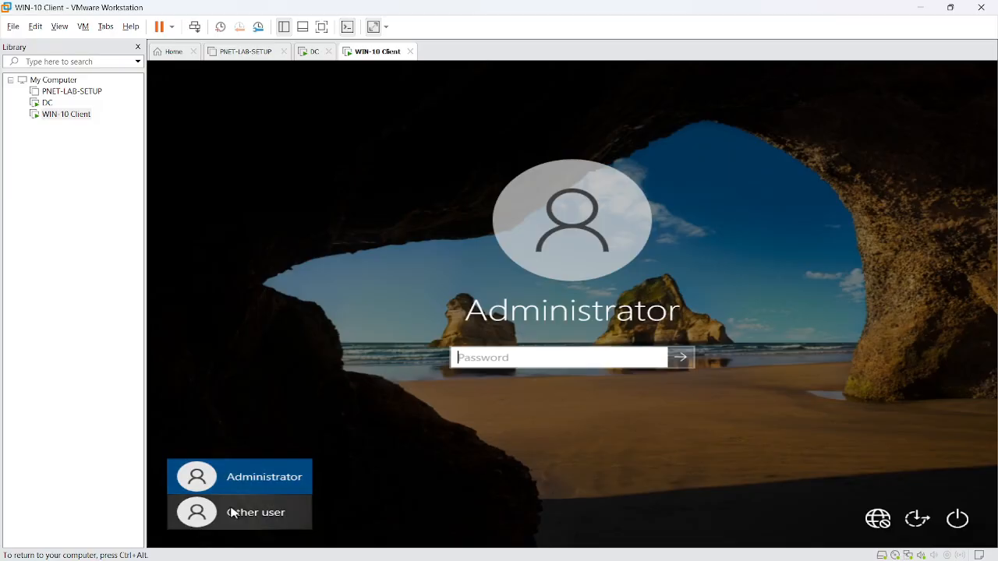
pyautogui.click(236, 513)
pyautogui.click(516, 356)
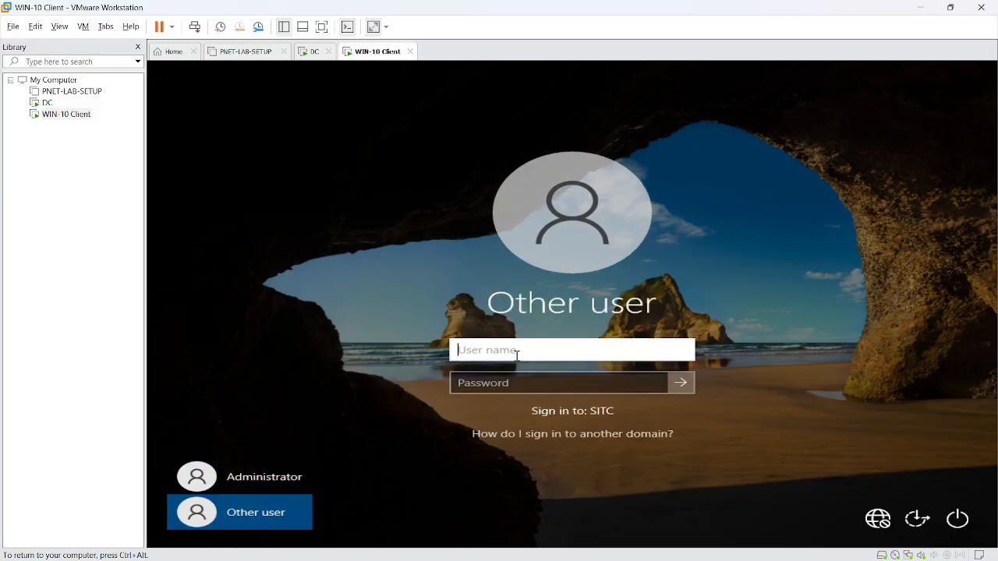
pyautogui.write('bob')
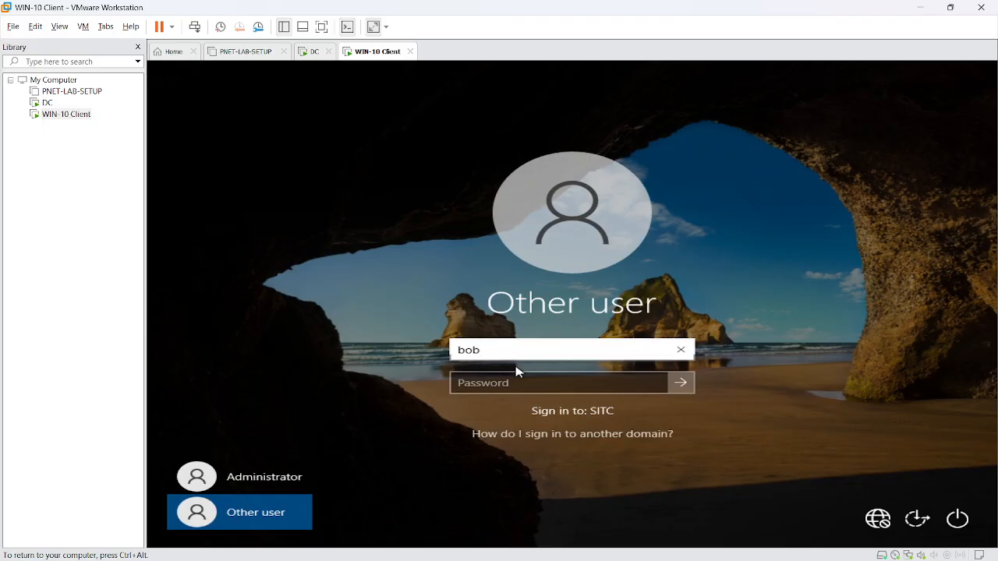
pyautogui.click(521, 384)
pyautogui.write('•••••')
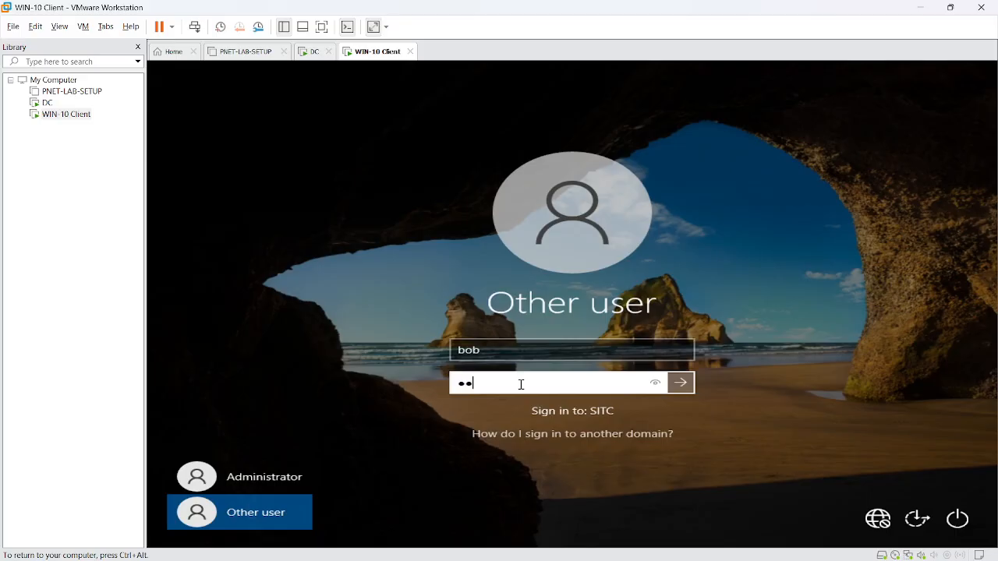
pyautogui.write('••')
pyautogui.click(682, 384)
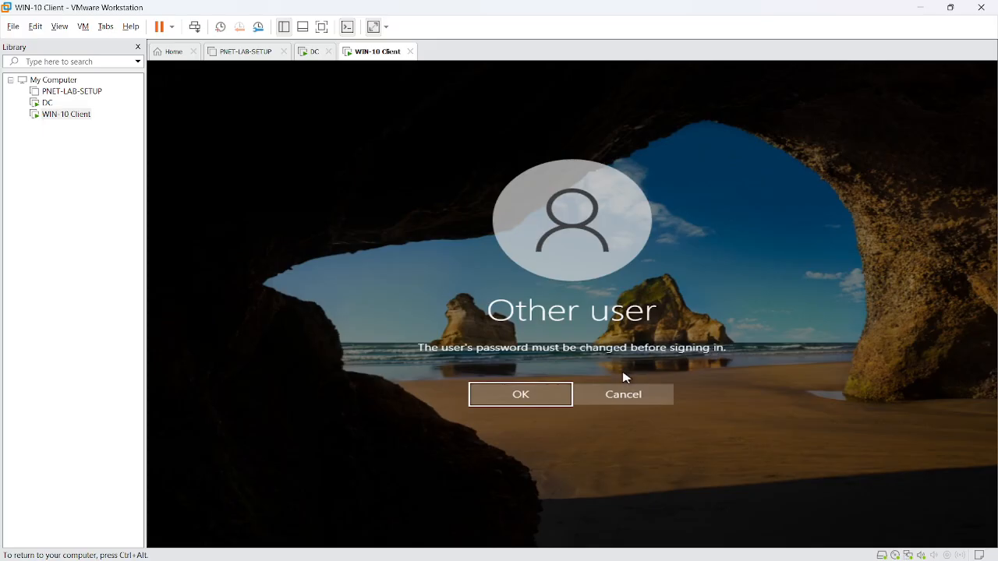
# - Enter and confirm a new password for bob and continue to the client desktop
pyautogui.click(559, 395)
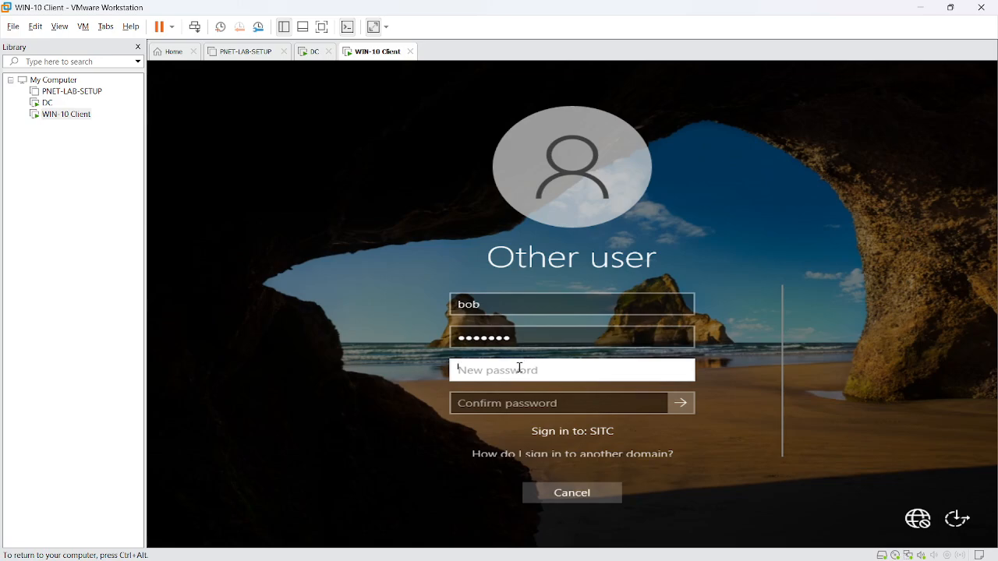
pyautogui.write('*****')
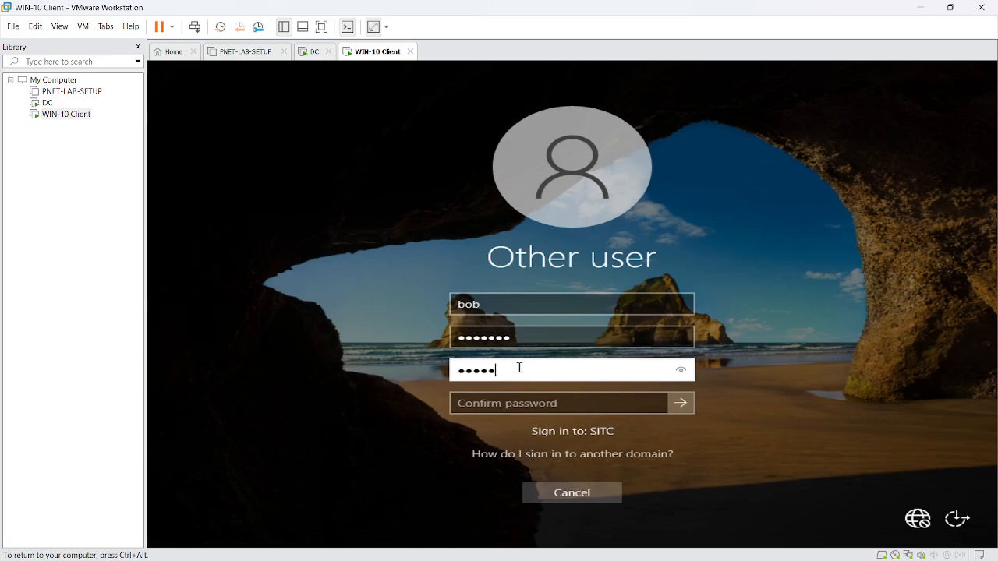
pyautogui.write('**6')
pyautogui.click(681, 376)
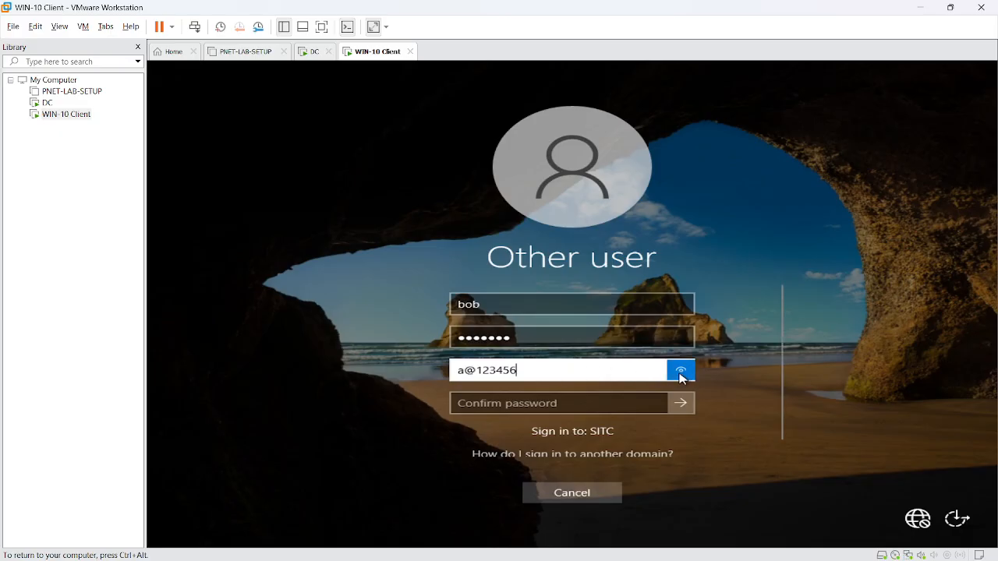
pyautogui.click(535, 406)
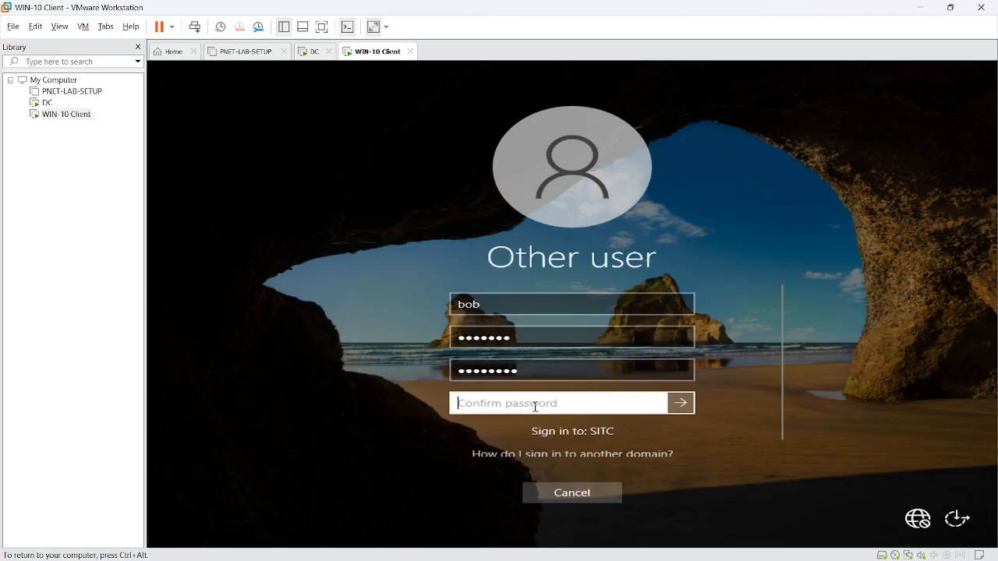
pyautogui.write('aaaaaaa')
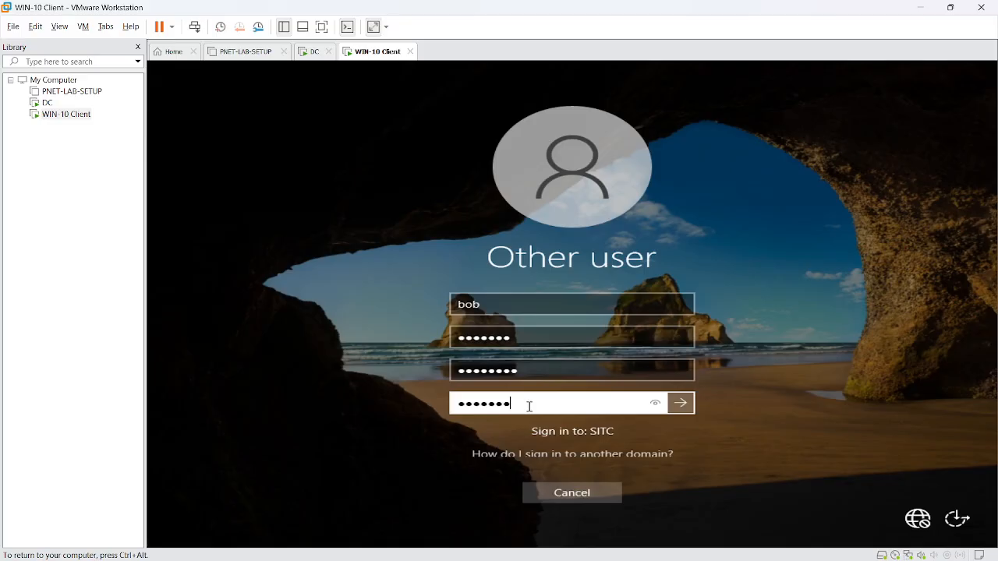
pyautogui.write('a')
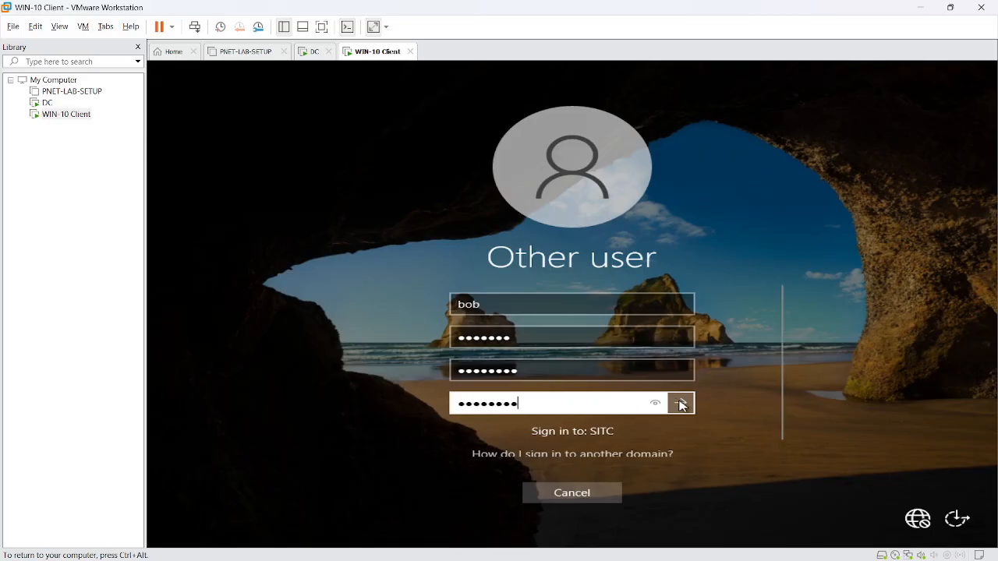
pyautogui.click(680, 404)
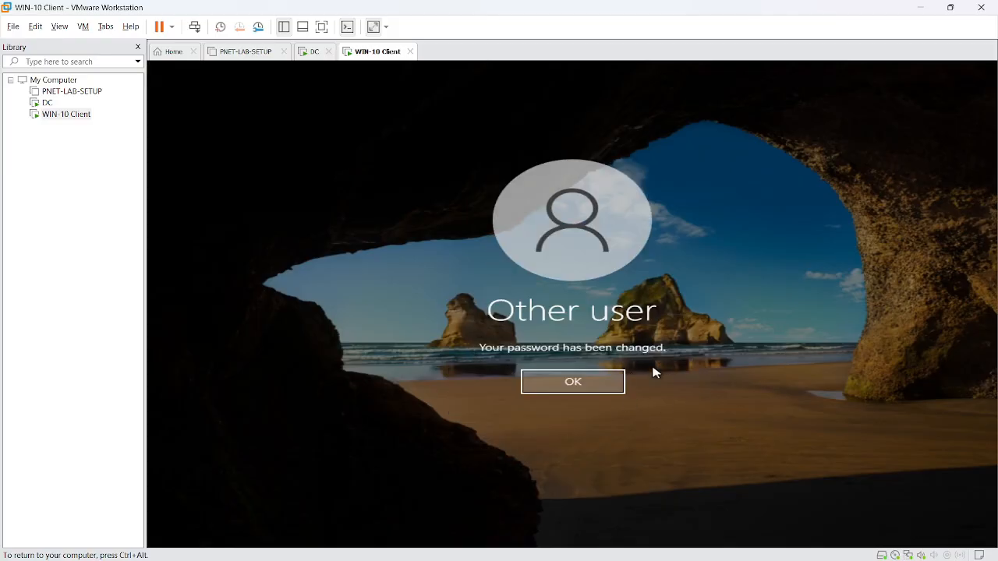
pyautogui.click(590, 384)
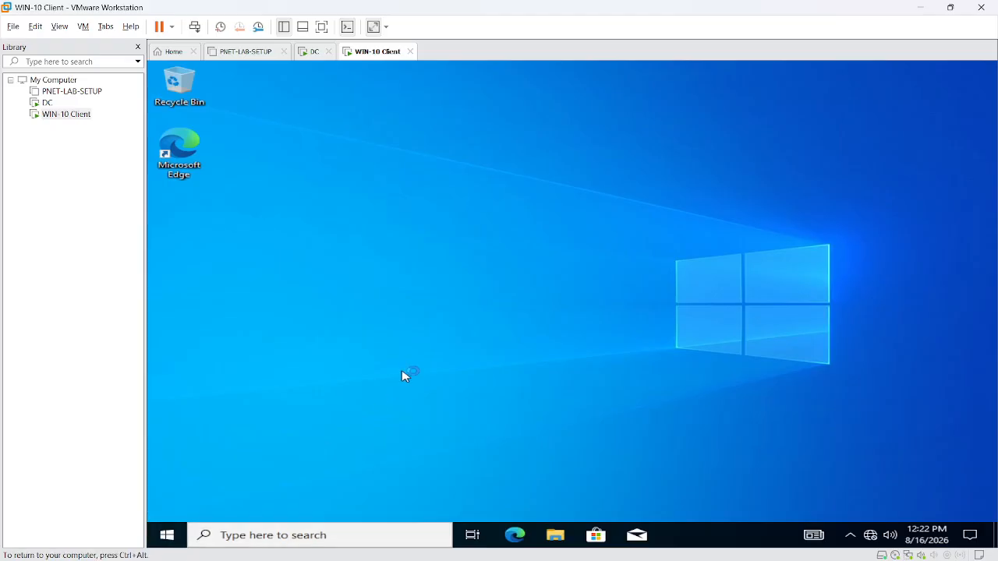
# - Launch Command Prompt on the client via Win+R and cmd
pyautogui.press('super+r')
pyautogui.write('cmd')
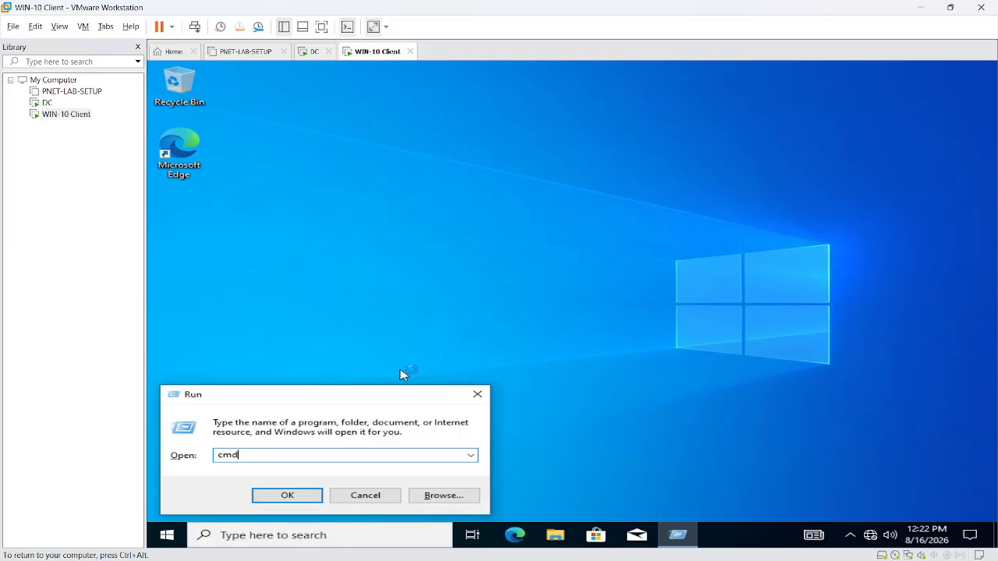
pyautogui.press('Return')
pyautogui.moveTo(234, 182); pyautogui.dragTo(285, 181)
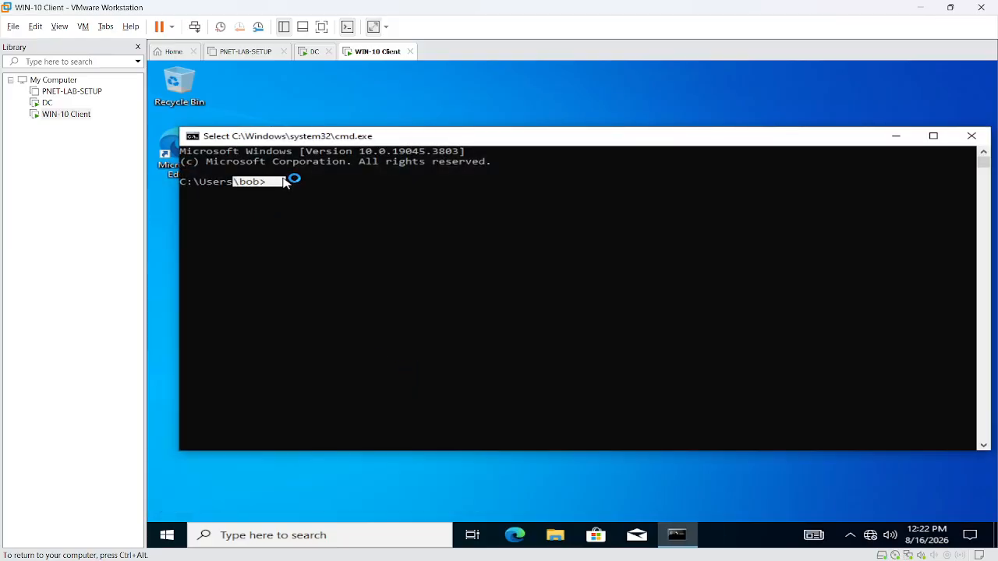
pyautogui.click(280, 231)
# - Run whoami and highlight the sitc\bob result
pyautogui.write('whoam')
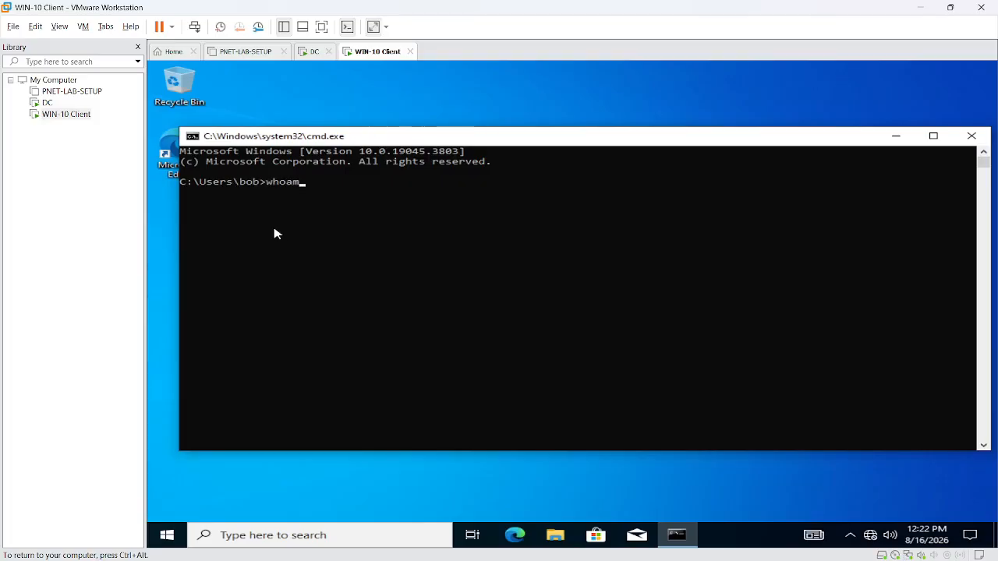
pyautogui.write('i')
pyautogui.press('Return')
pyautogui.moveTo(231, 193); pyautogui.dragTo(196, 201)
pyautogui.click(267, 185)
pyautogui.doubleClick(273, 184)
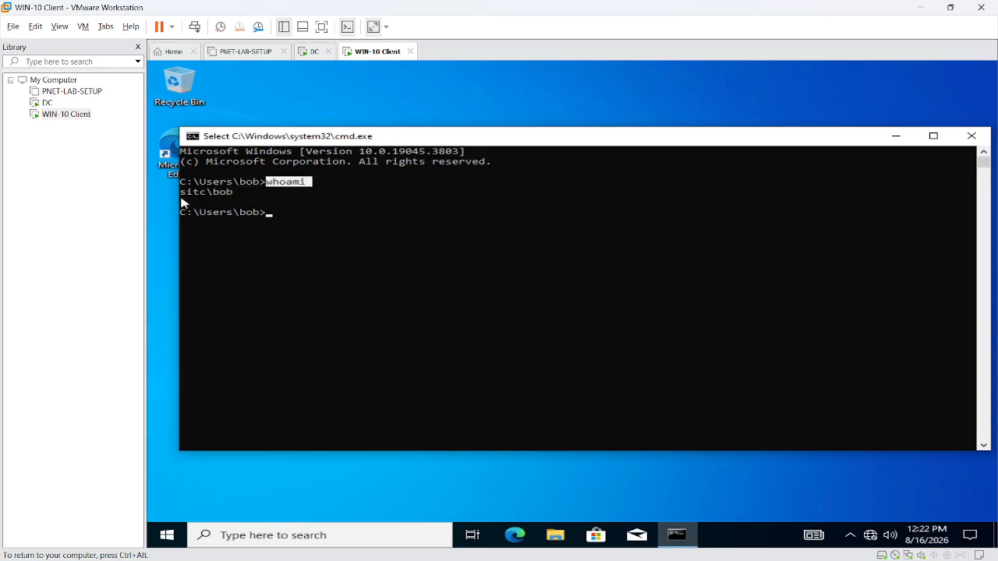
pyautogui.doubleClick(190, 193)
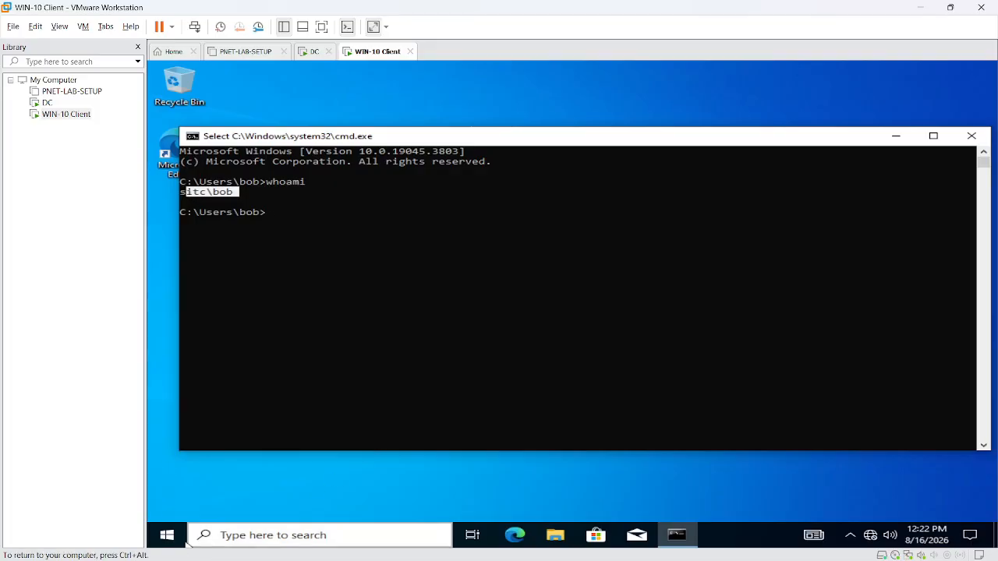
pyautogui.click(167, 534)
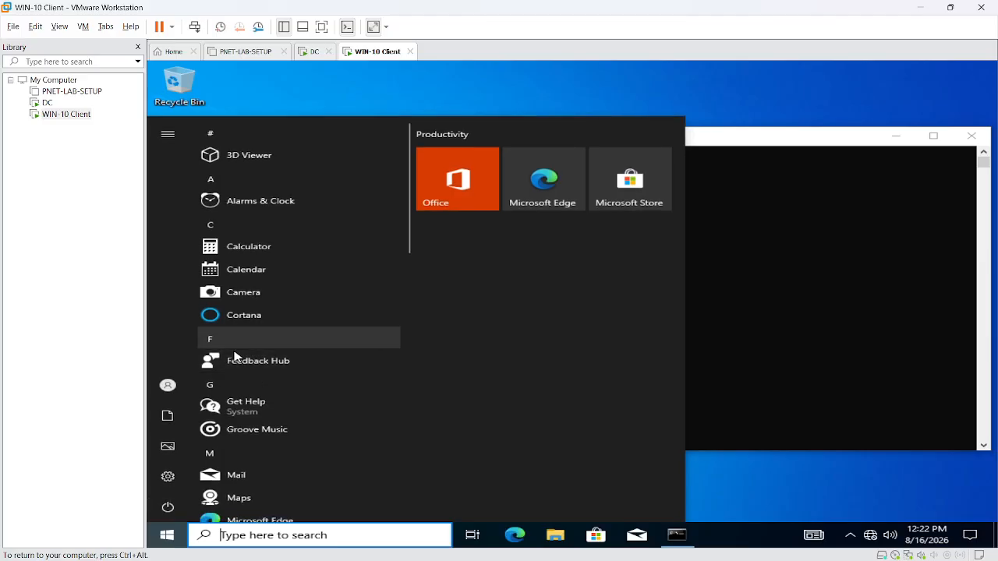
# - Sign bob out of the client and switch back to the DC virtual machine
pyautogui.click(173, 387)
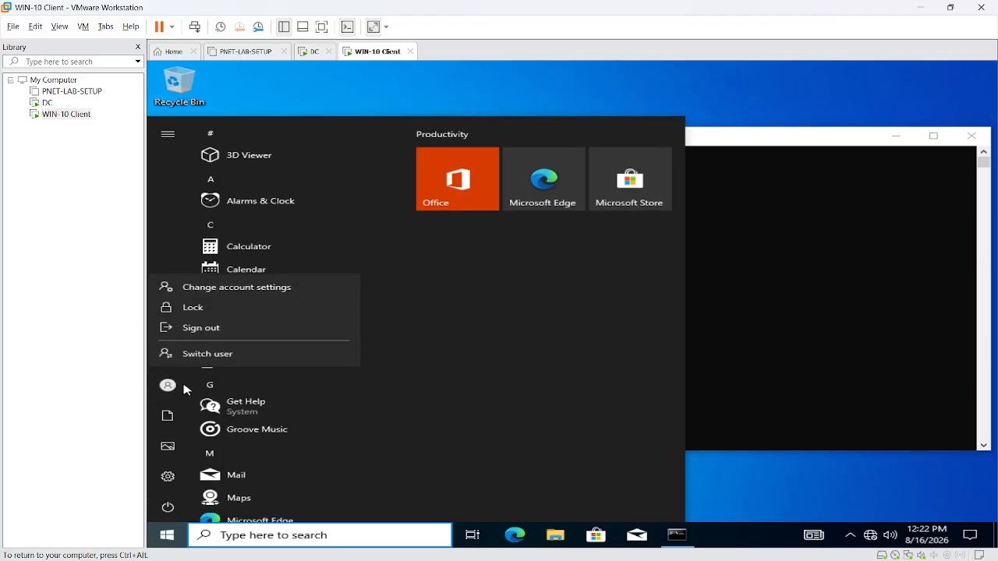
pyautogui.click(232, 327)
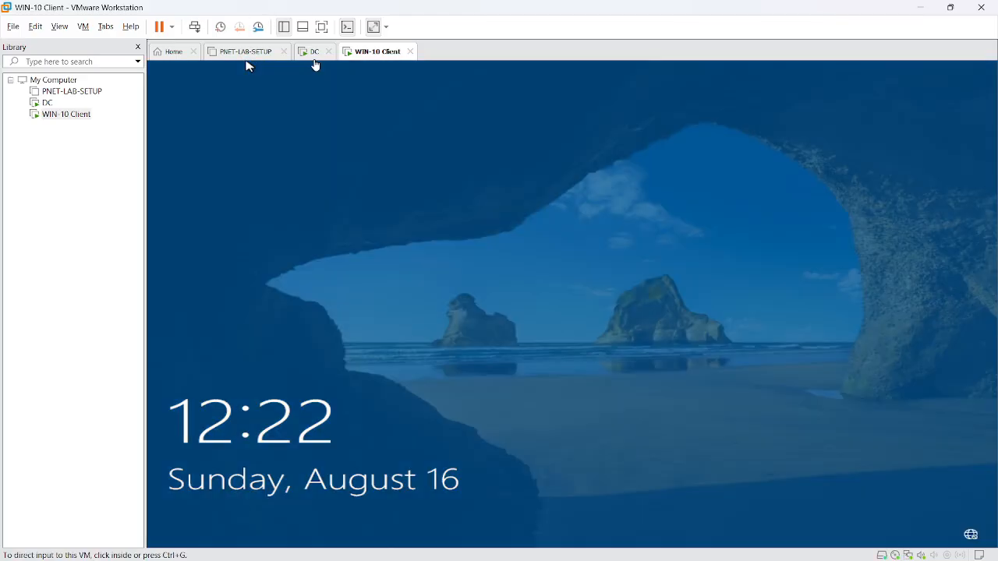
pyautogui.click(313, 52)
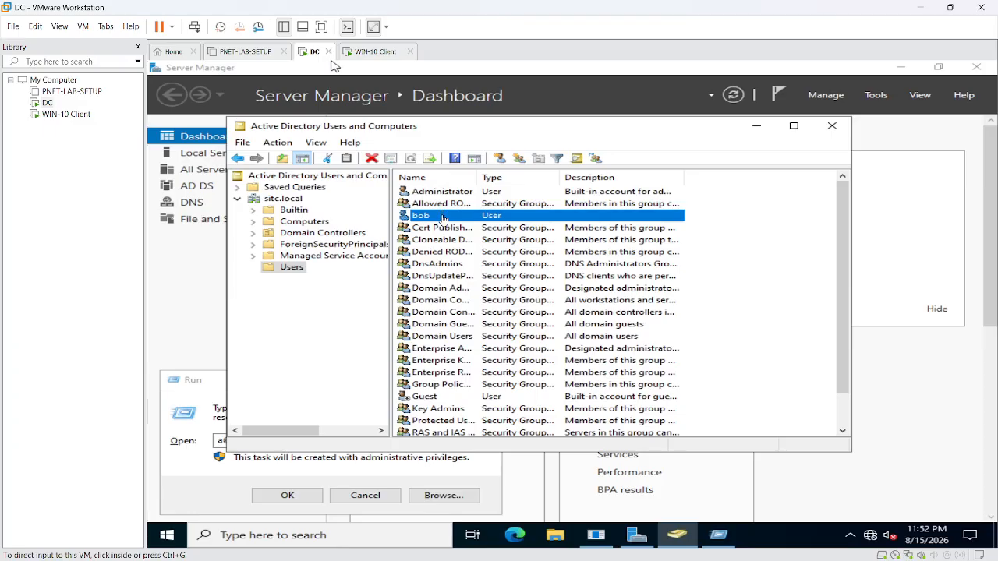
# - Disable the domain user's account in the DC's Users container and acknowledge the confirmation
pyautogui.click(335, 66)
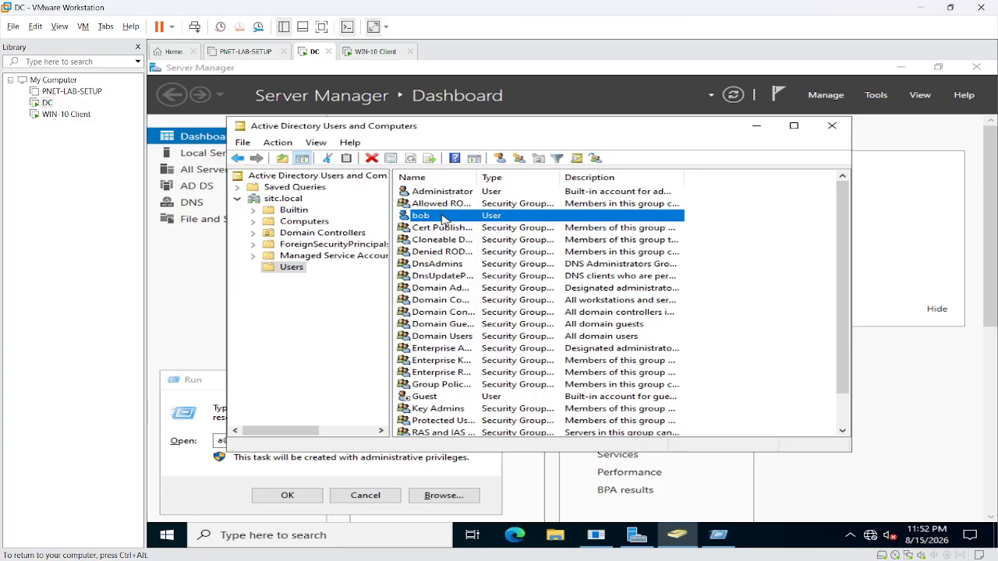
pyautogui.rightClick(442, 219)
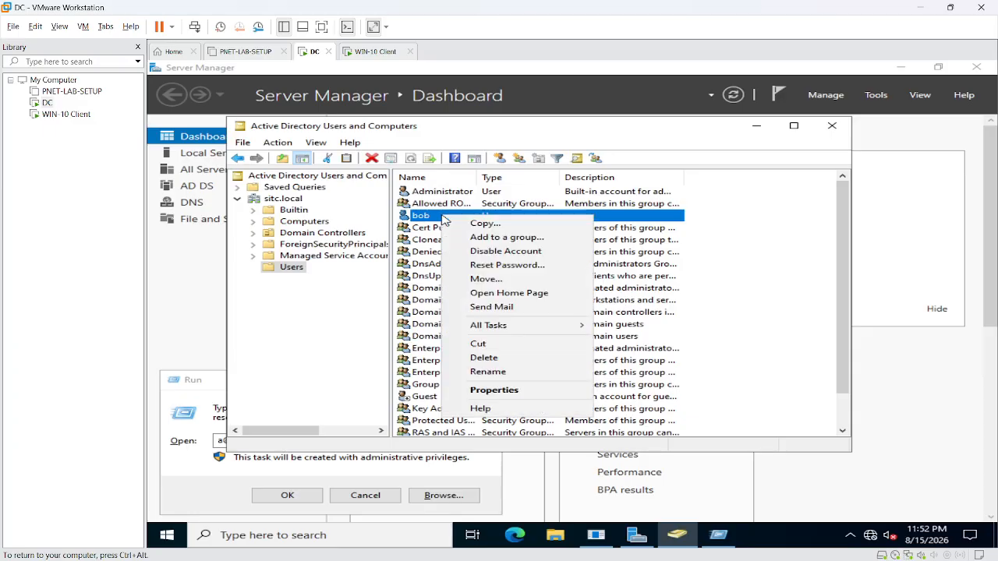
pyautogui.click(545, 252)
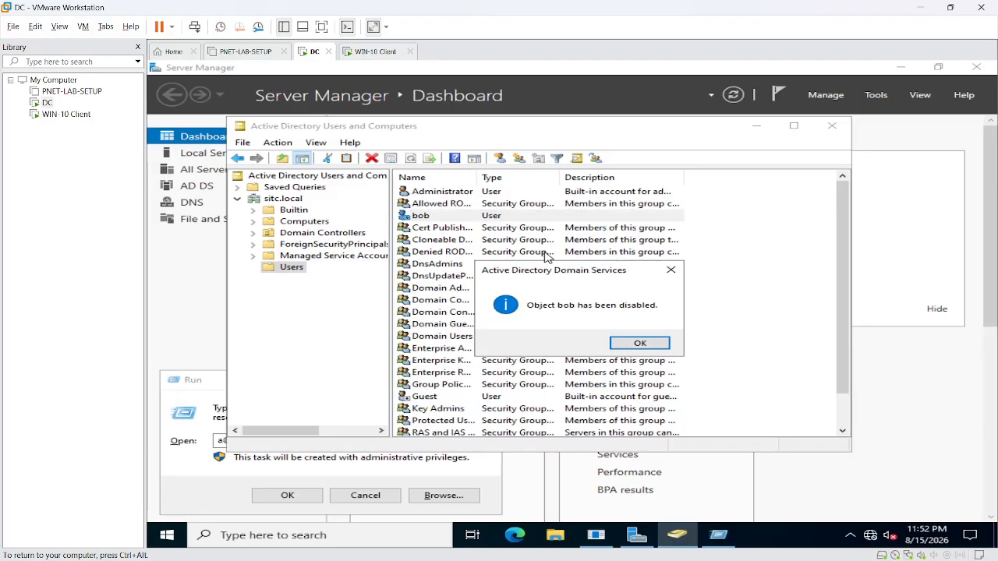
pyautogui.click(639, 344)
pyautogui.click(462, 228)
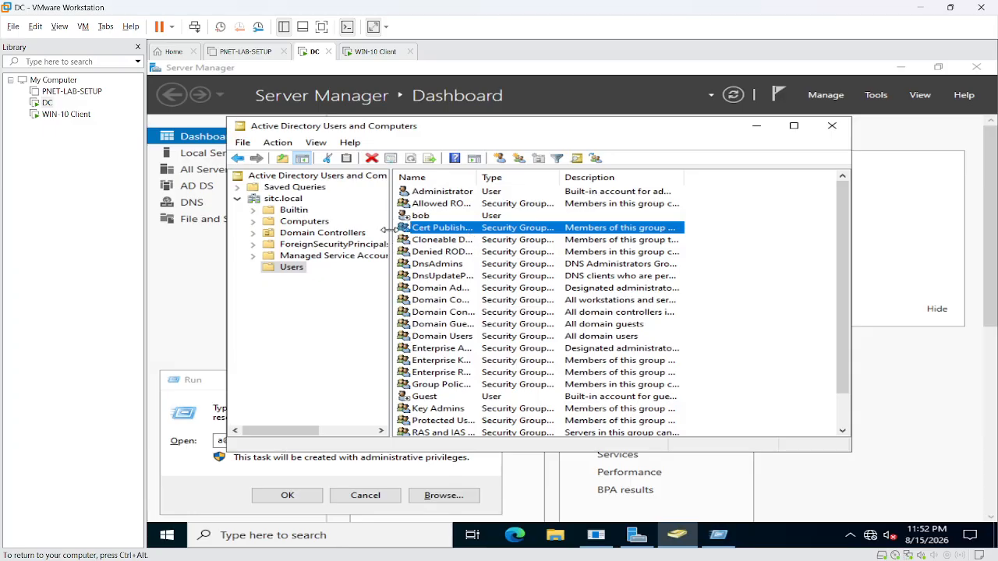
# - Sign in to the WIN-10 Client as the domain user with the account password
pyautogui.click(367, 53)
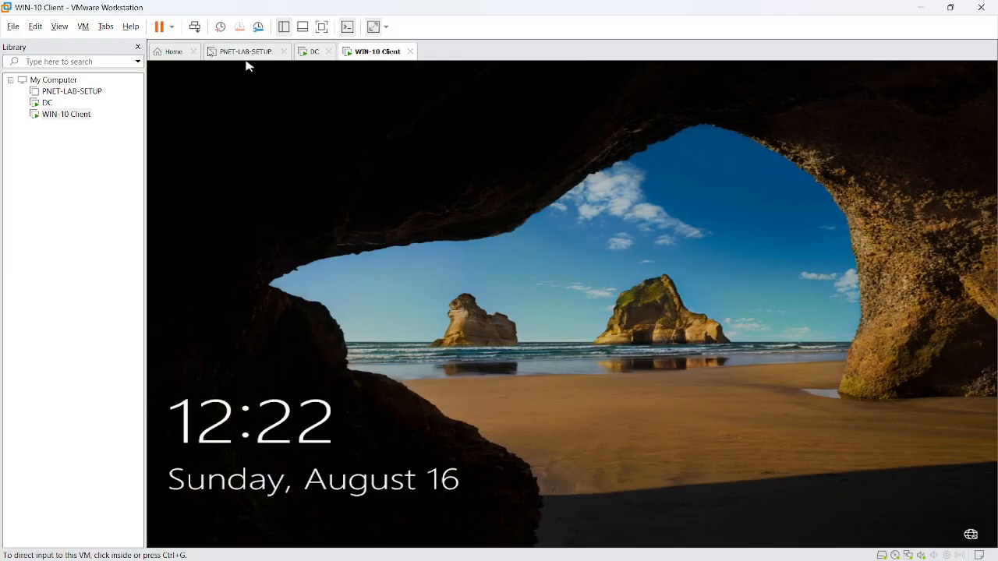
pyautogui.click(194, 31)
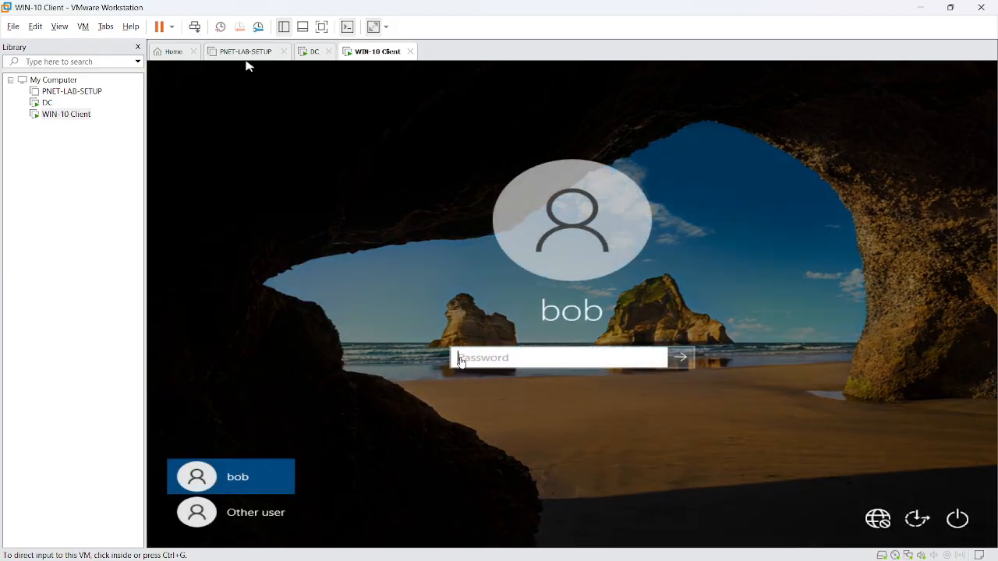
pyautogui.click(517, 358)
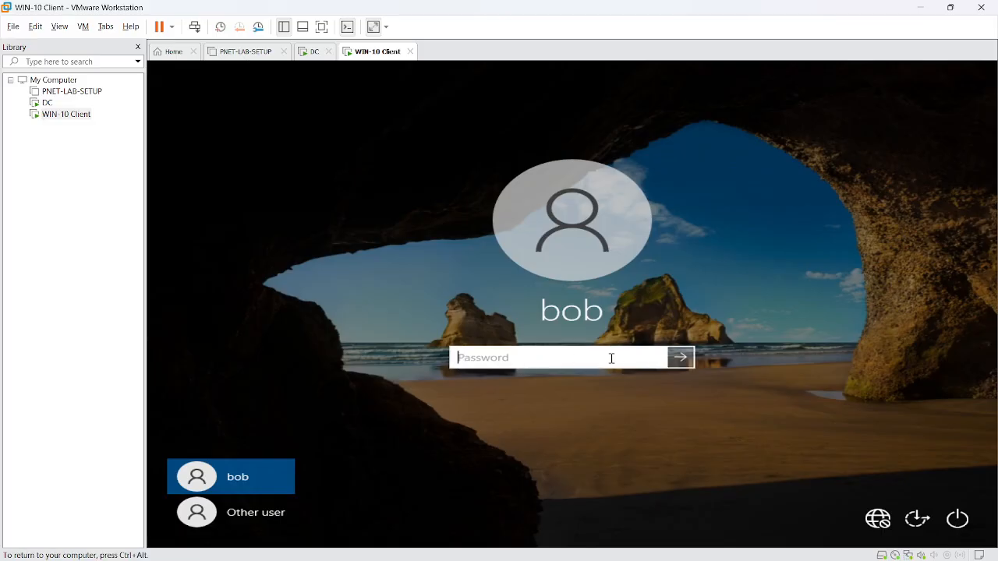
pyautogui.write('Password1')
pyautogui.click(659, 362)
pyautogui.click(679, 363)
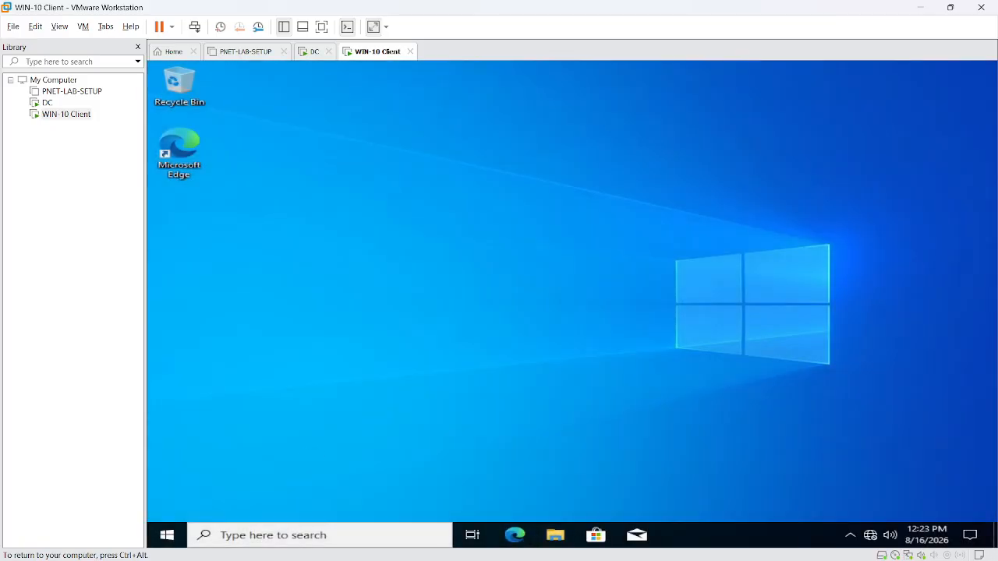
# - Sign the domain user out of the WIN-10 Client from the Start menu
pyautogui.click(166, 537)
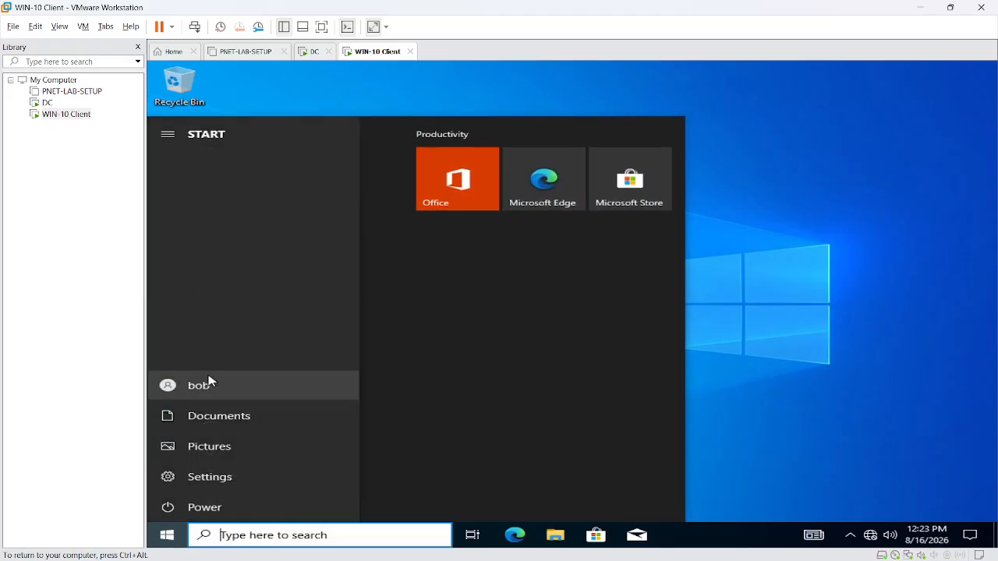
pyautogui.click(208, 380)
pyautogui.click(211, 333)
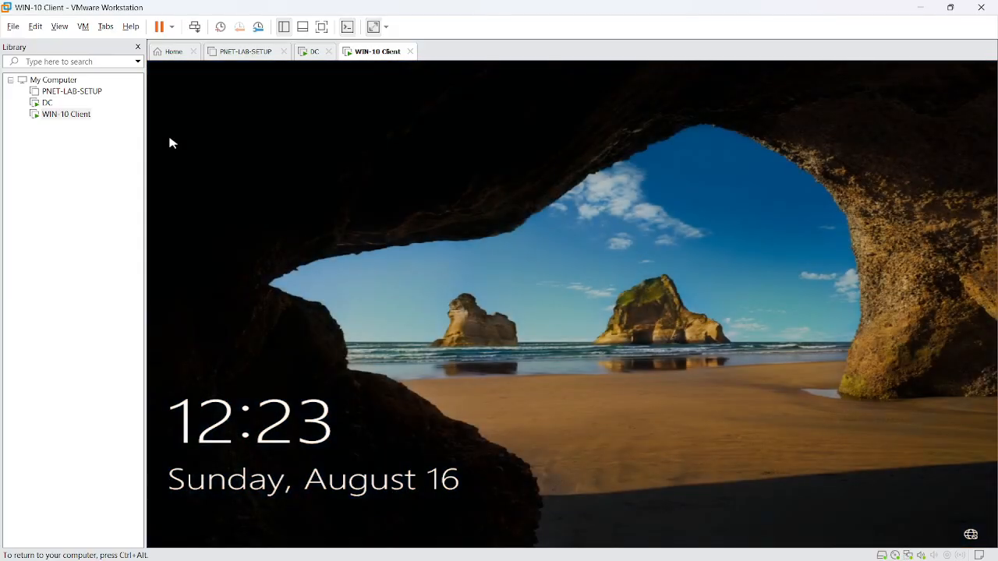
# - Retry signing in with the user's password and dismiss the account-disabled refusal
pyautogui.click(200, 67)
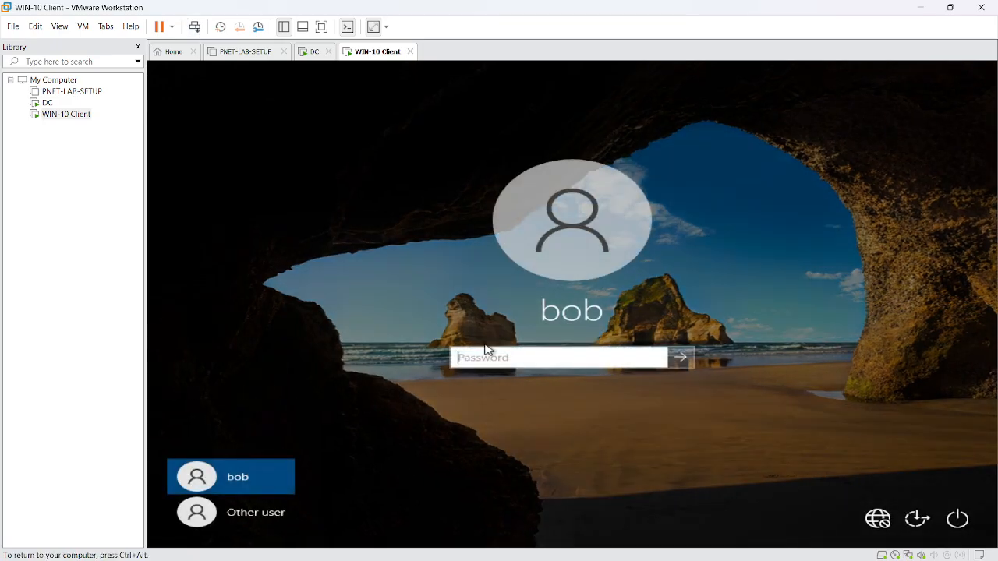
pyautogui.write('Pass')
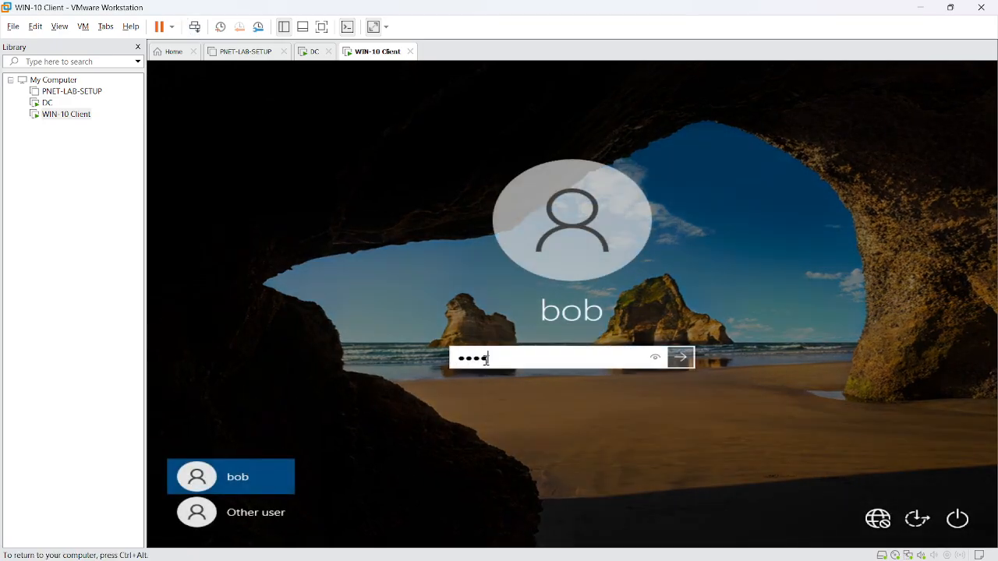
pyautogui.doubleClick(486, 359)
pyautogui.write('Password1')
pyautogui.click(680, 357)
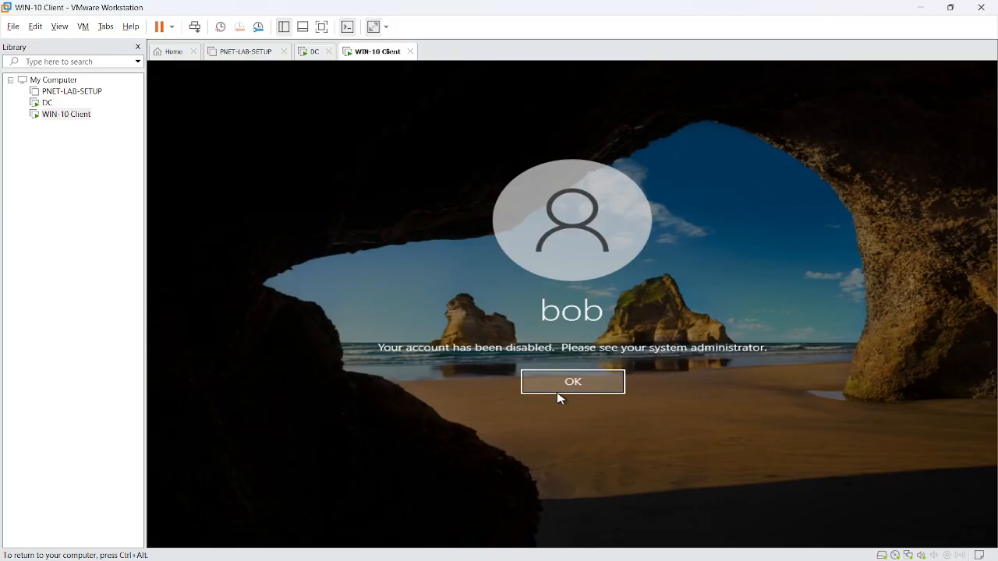
pyautogui.click(558, 396)
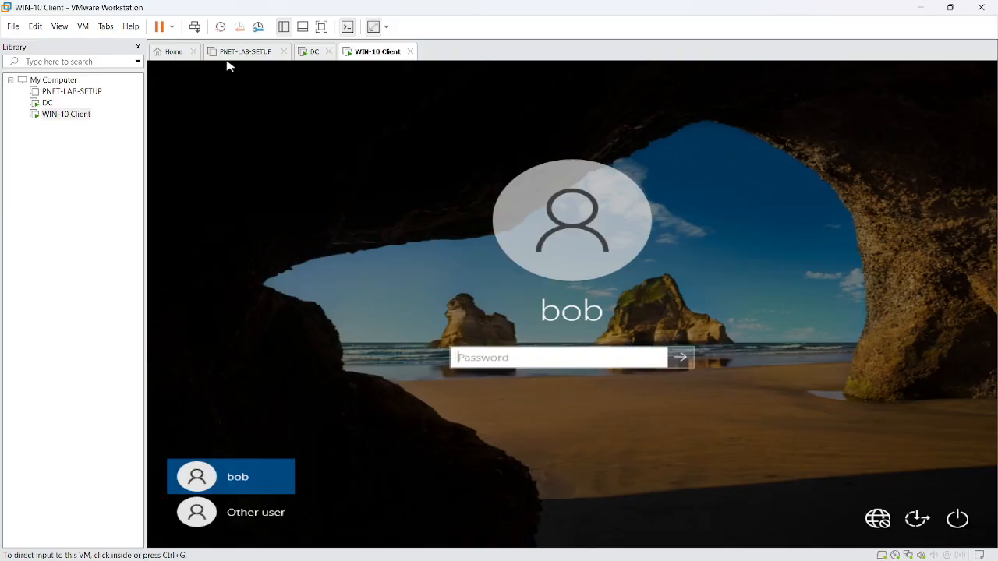
# - Back on the DC, re-enable the user's domain account and acknowledge the confirmation
pyautogui.click(303, 56)
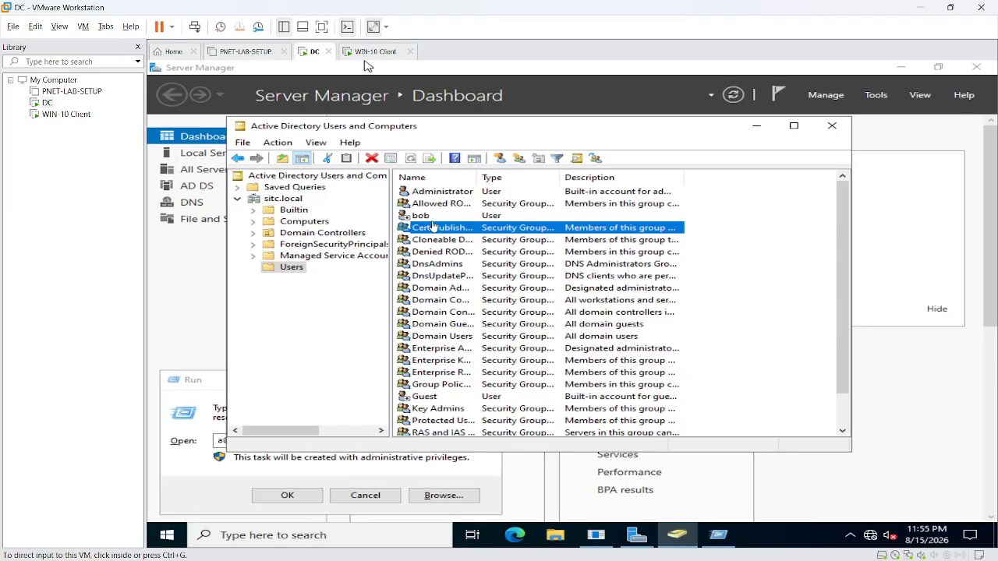
pyautogui.rightClick(421, 216)
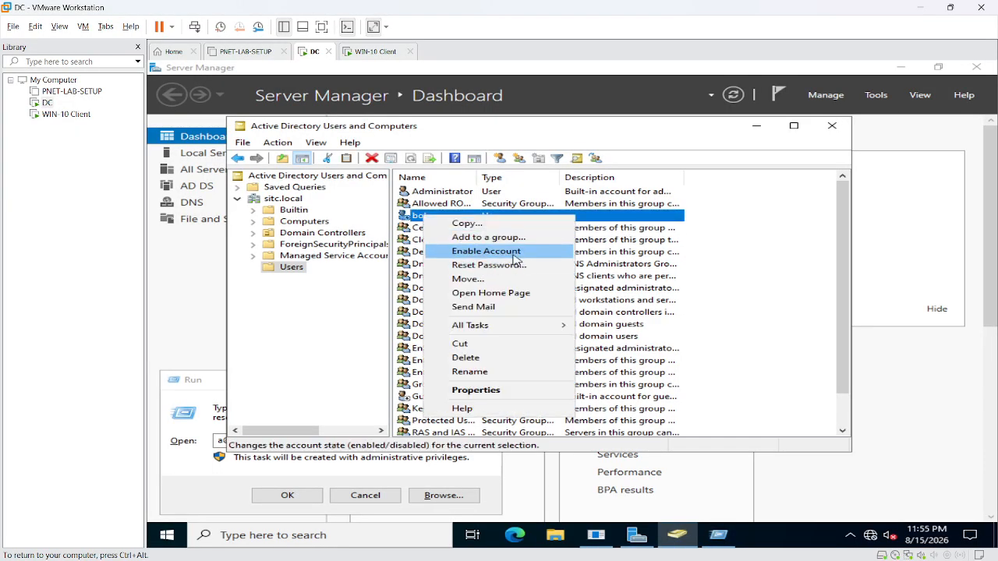
pyautogui.click(515, 260)
pyautogui.click(633, 343)
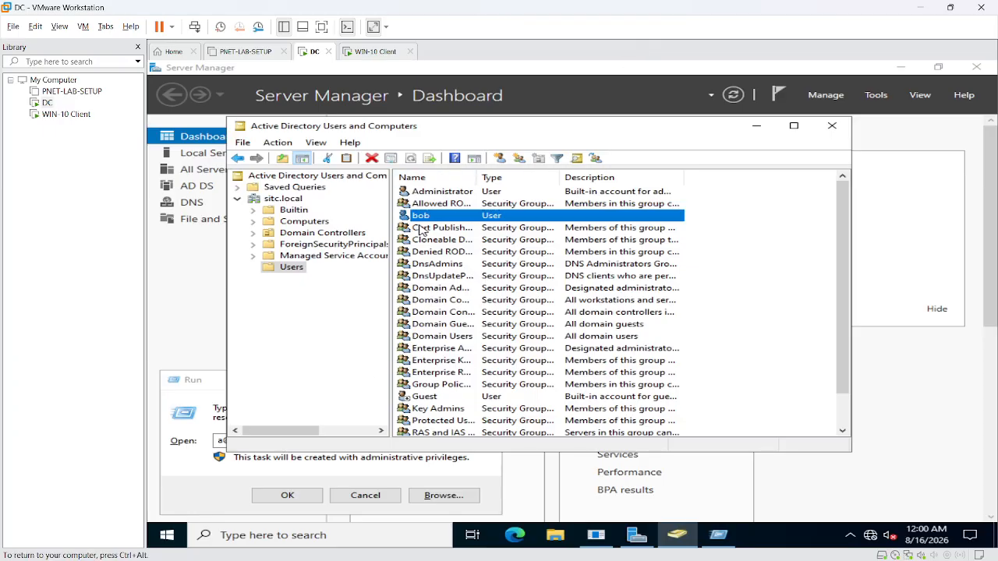
# - Add a new organizational unit 'Disable IDs' under sitc.local
pyautogui.rightClick(289, 199)
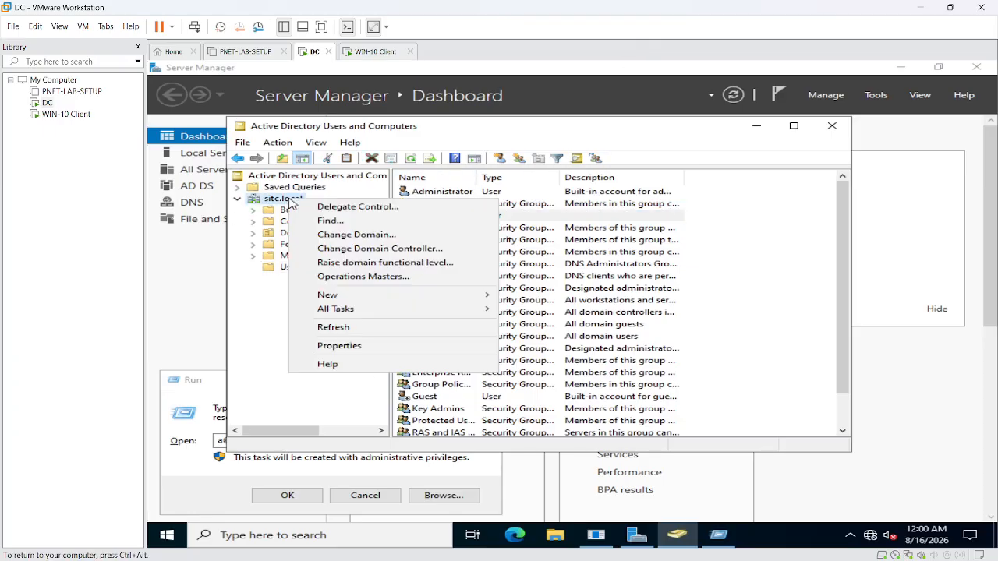
pyautogui.moveTo(335, 297)
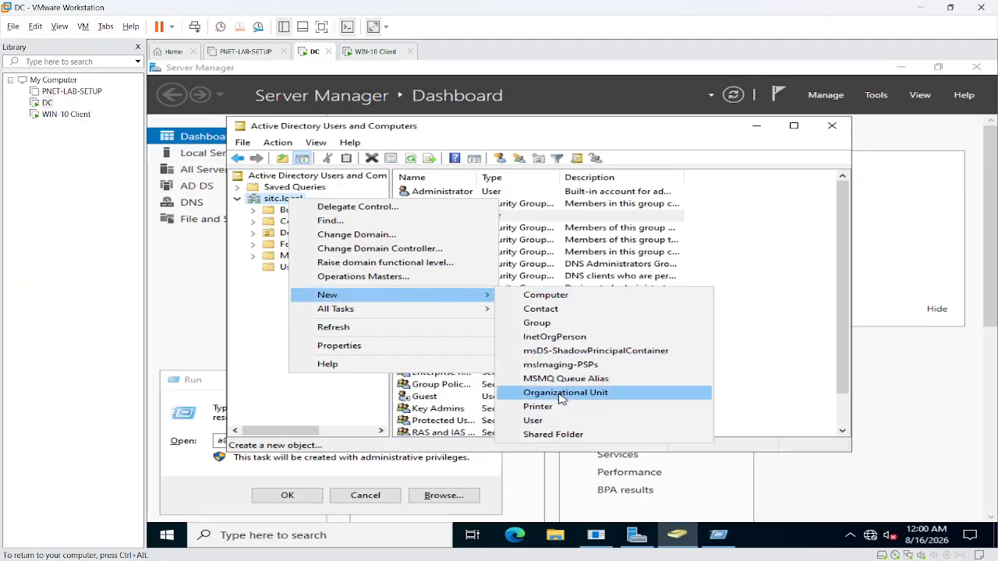
pyautogui.click(558, 392)
pyautogui.write('Disable ID')
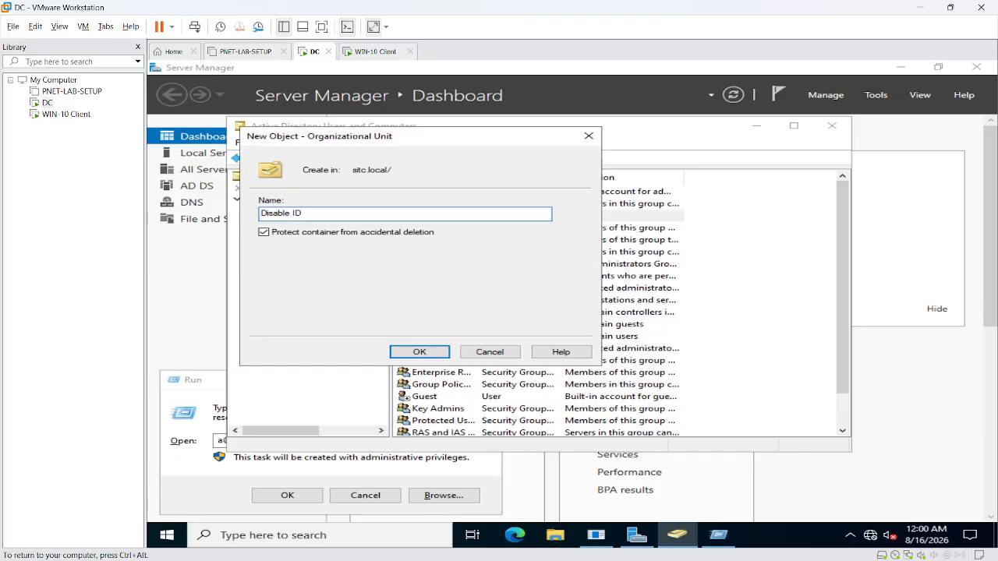
pyautogui.write('s')
pyautogui.click(420, 352)
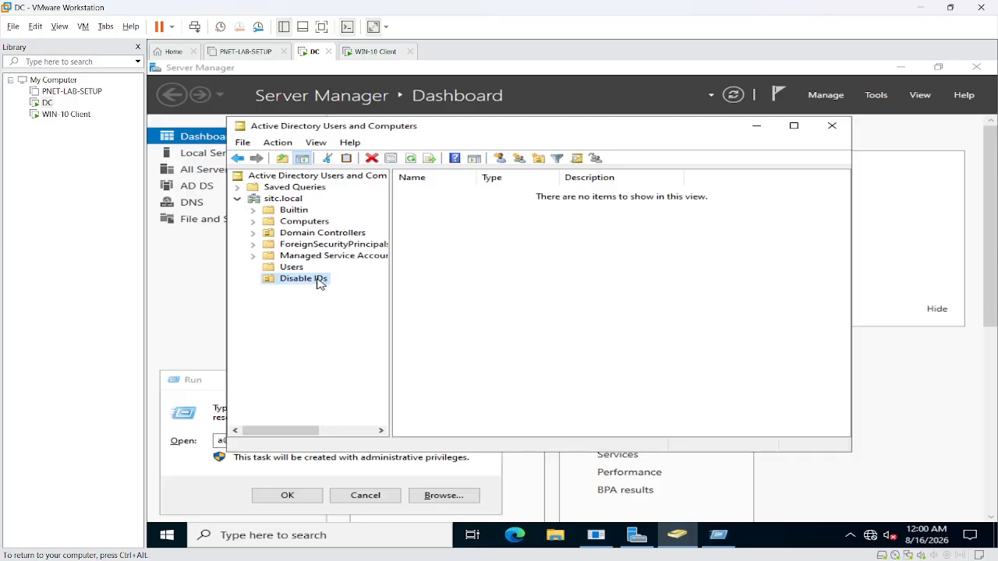
# - Disable the user account listed in the Users container
pyautogui.click(293, 223)
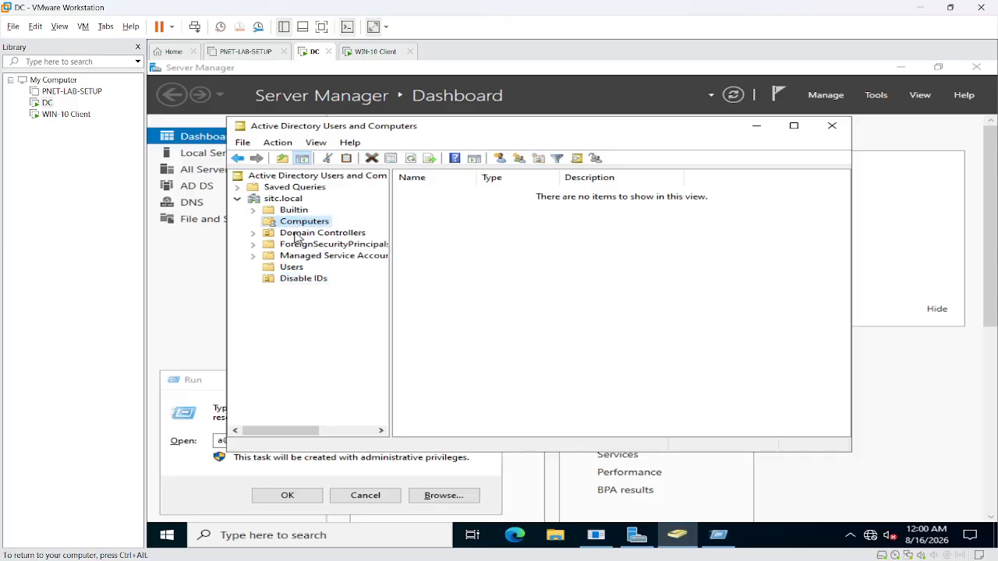
pyautogui.click(292, 267)
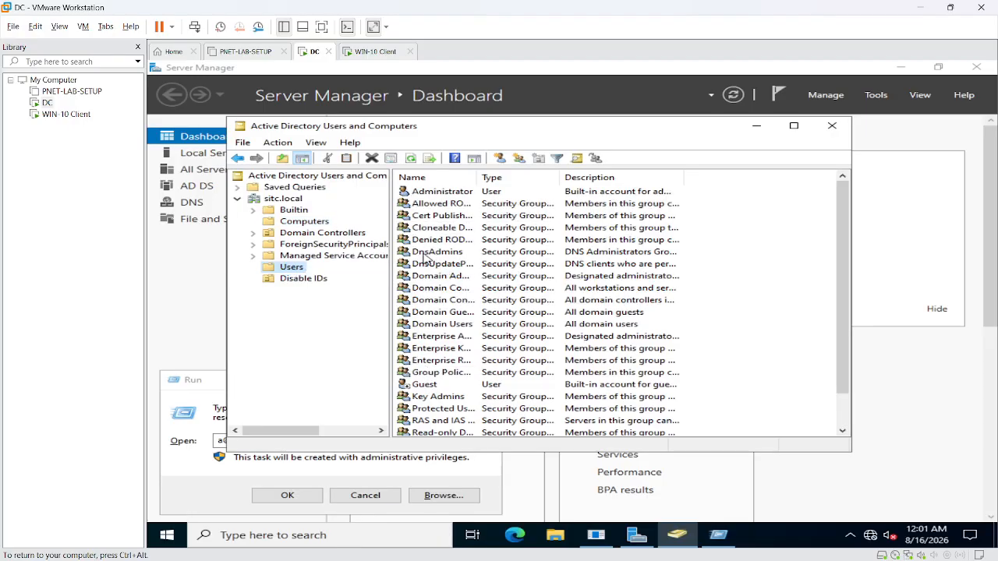
pyautogui.scroll(-1, 426, 257)
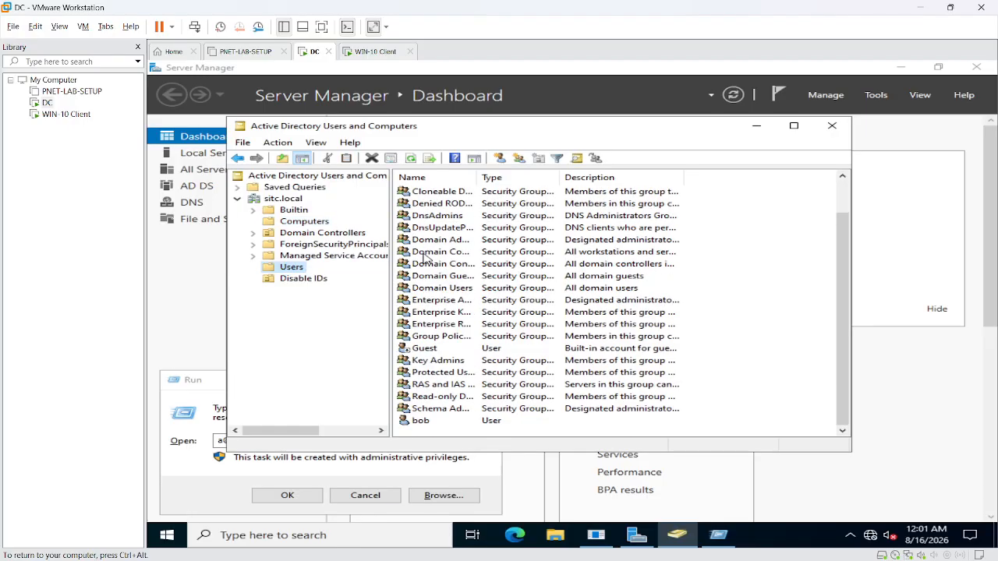
pyautogui.rightClick(426, 428)
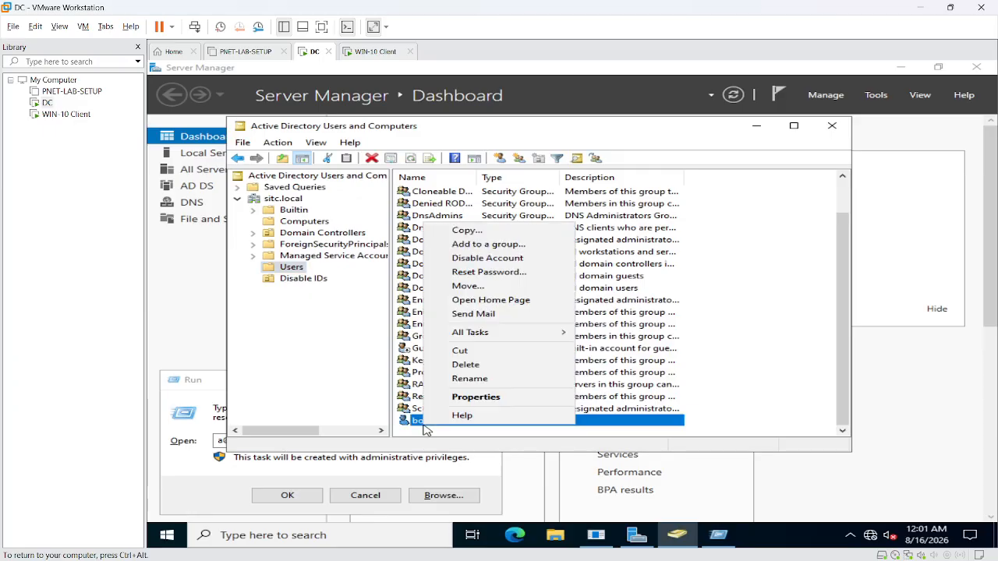
pyautogui.click(471, 260)
pyautogui.click(639, 343)
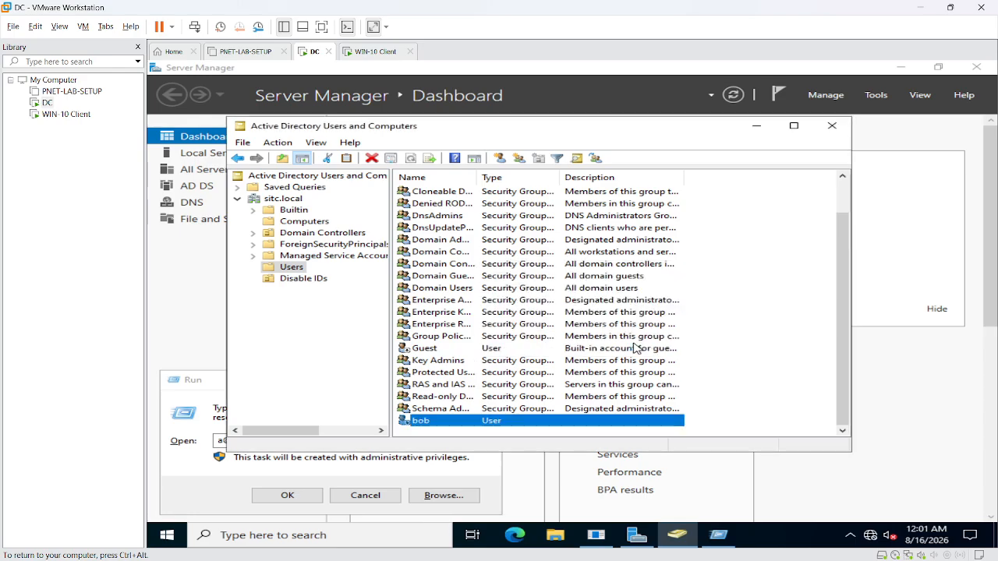
# - Move the disabled account into the Disable IDs unit and view that unit
pyautogui.rightClick(479, 422)
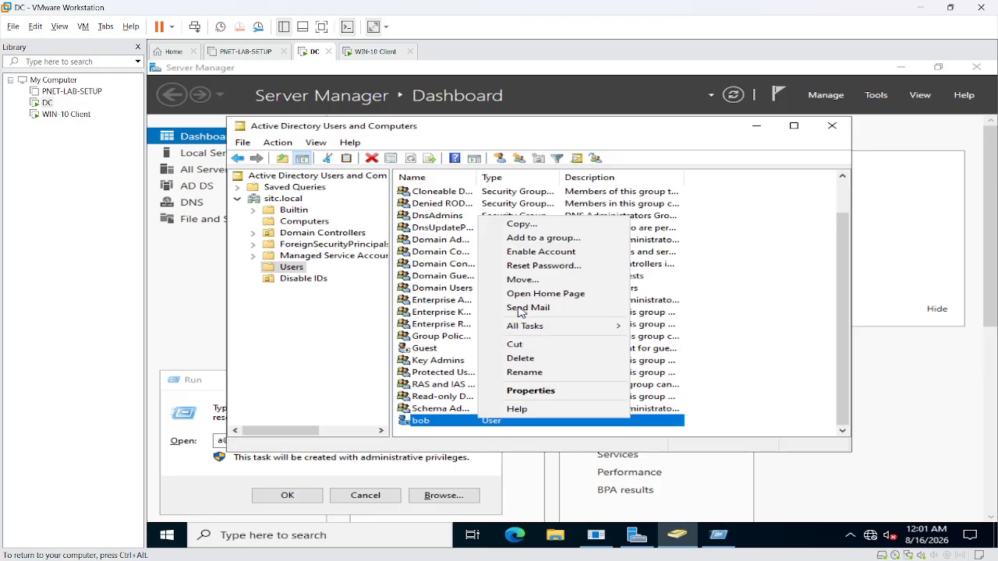
pyautogui.click(515, 280)
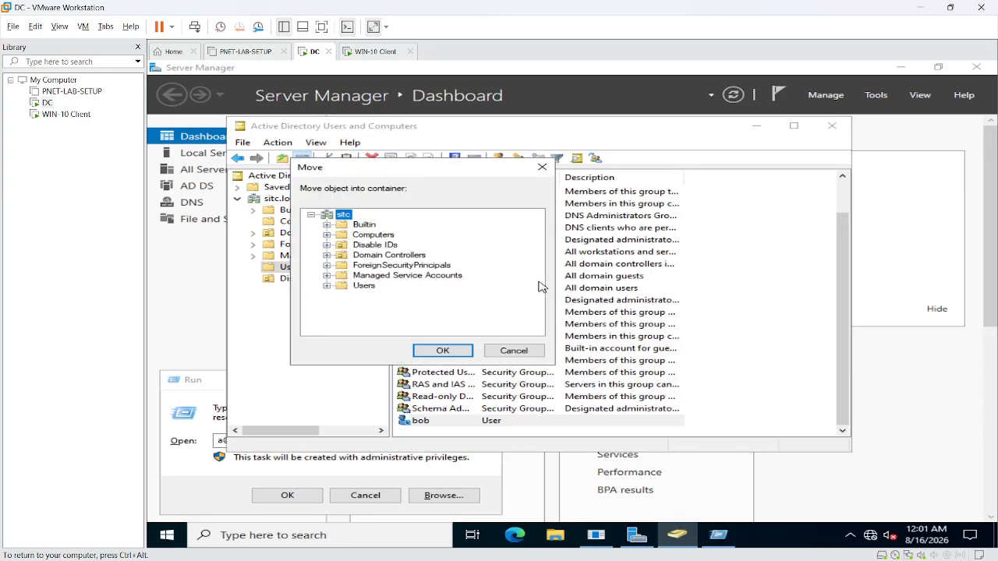
pyautogui.click(374, 245)
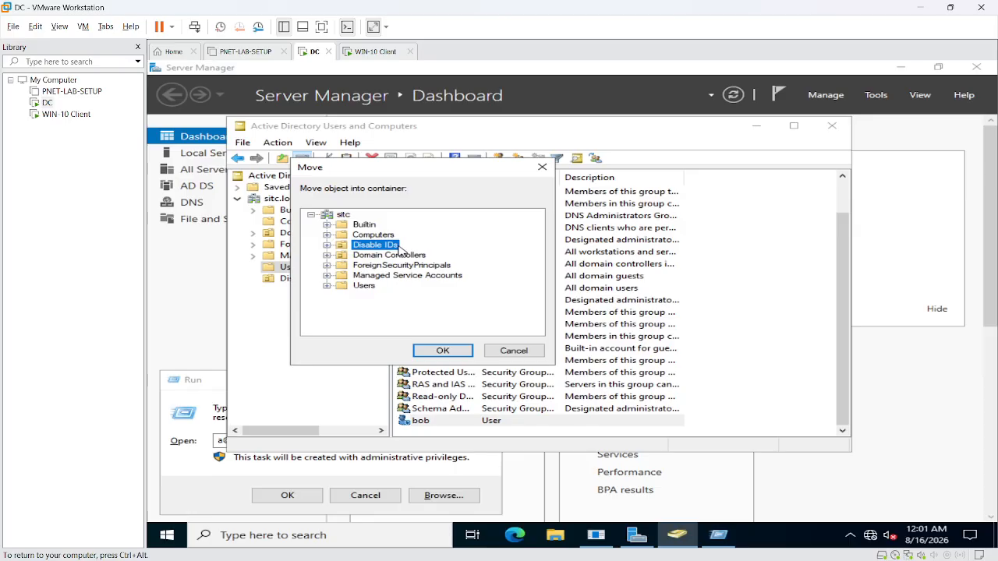
pyautogui.click(443, 351)
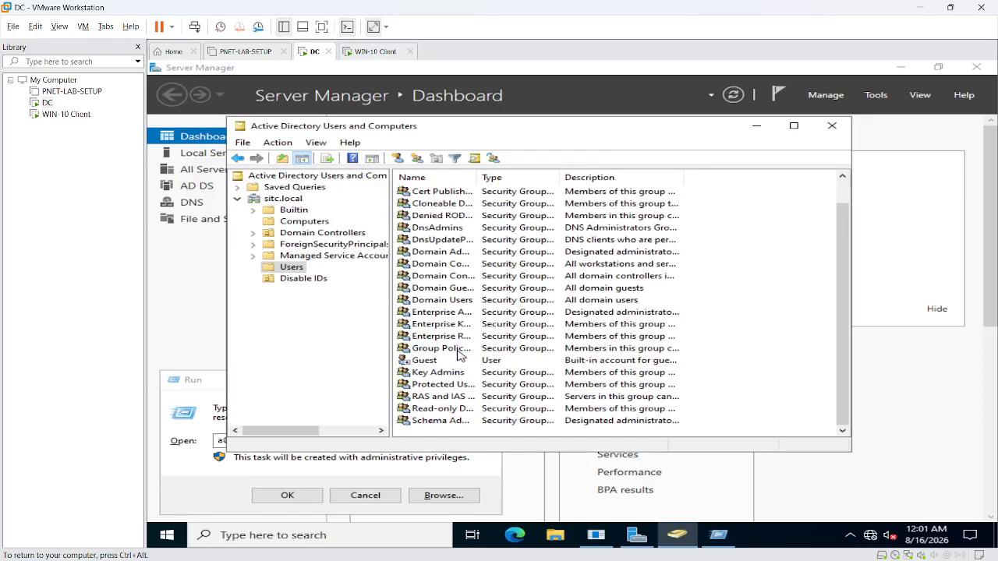
pyautogui.click(293, 280)
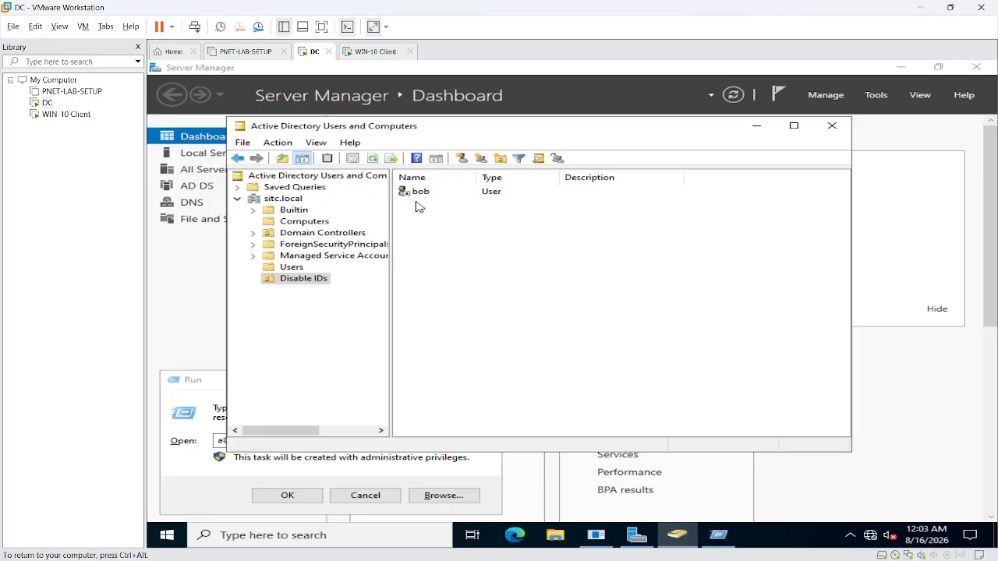
# - Re-enable the user account inside the Disable IDs unit
pyautogui.click(409, 196)
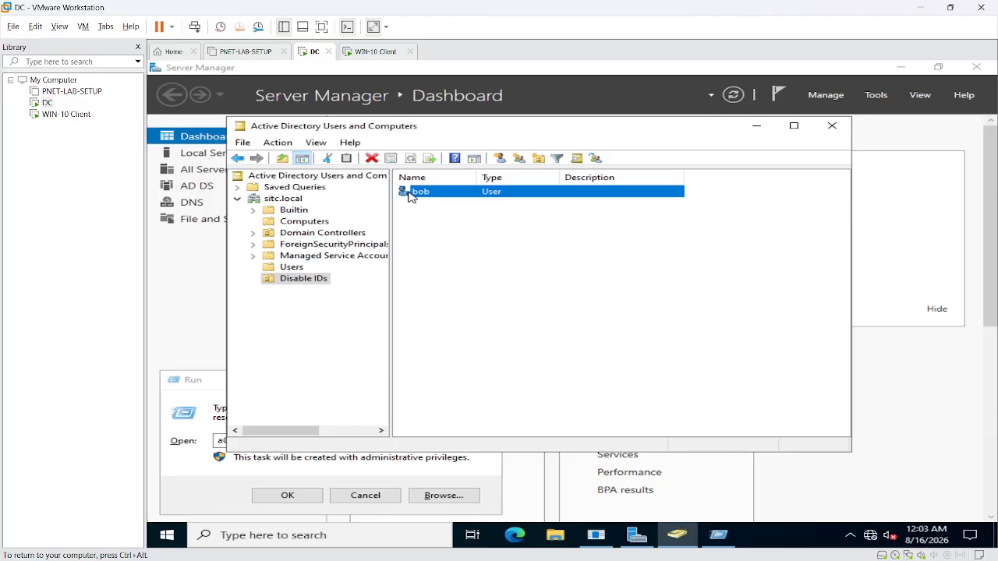
pyautogui.rightClick(410, 196)
pyautogui.click(470, 227)
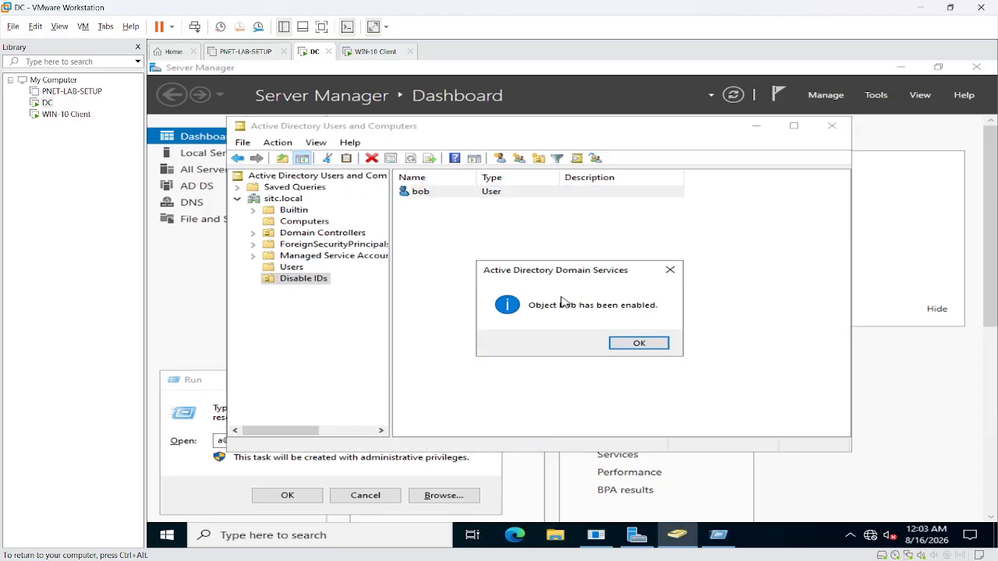
pyautogui.click(643, 343)
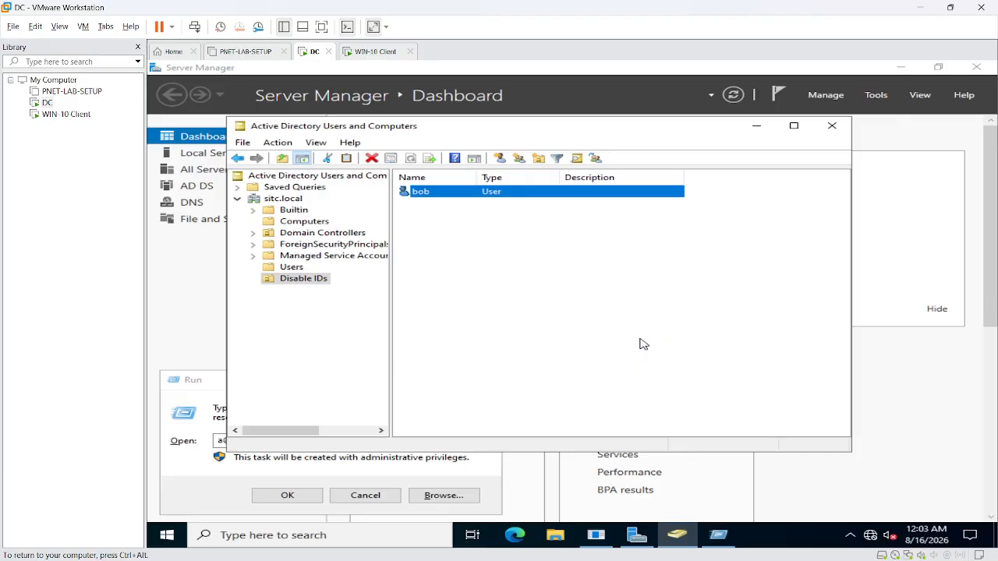
# - Sign in on the WIN-10 Client with the user's password, then return to the DC
pyautogui.click(366, 53)
pyautogui.click(450, 353)
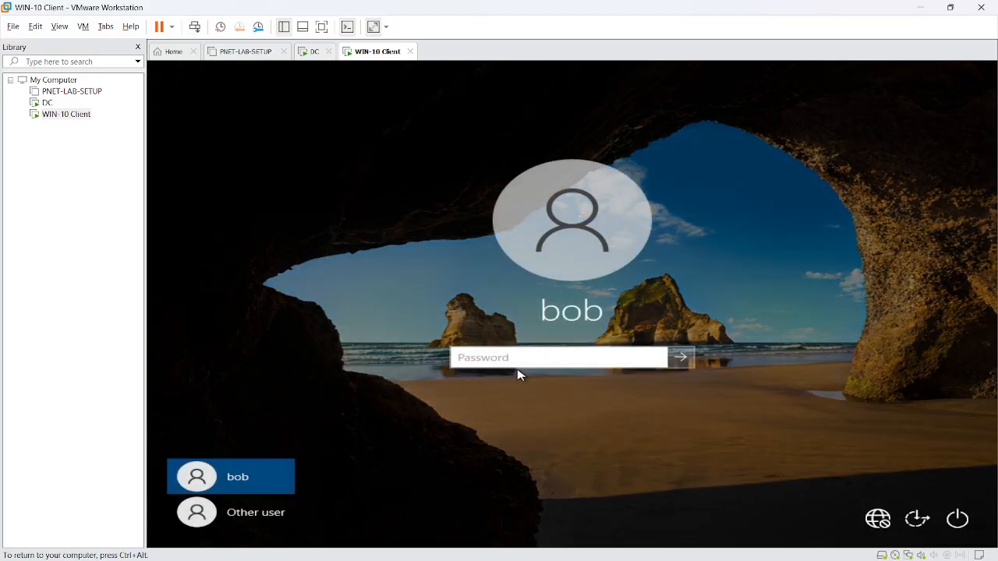
pyautogui.write('•••••••••')
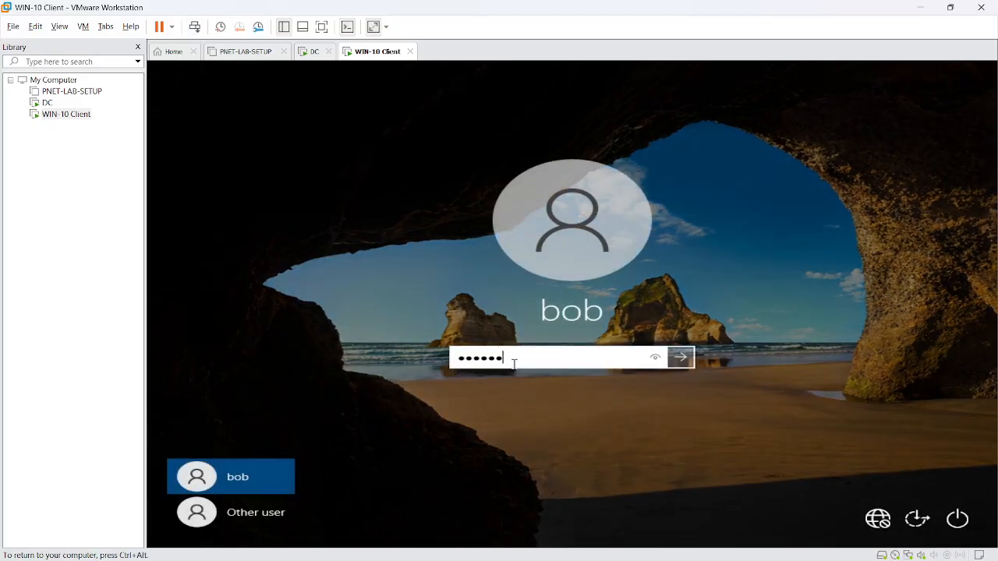
pyautogui.click(681, 357)
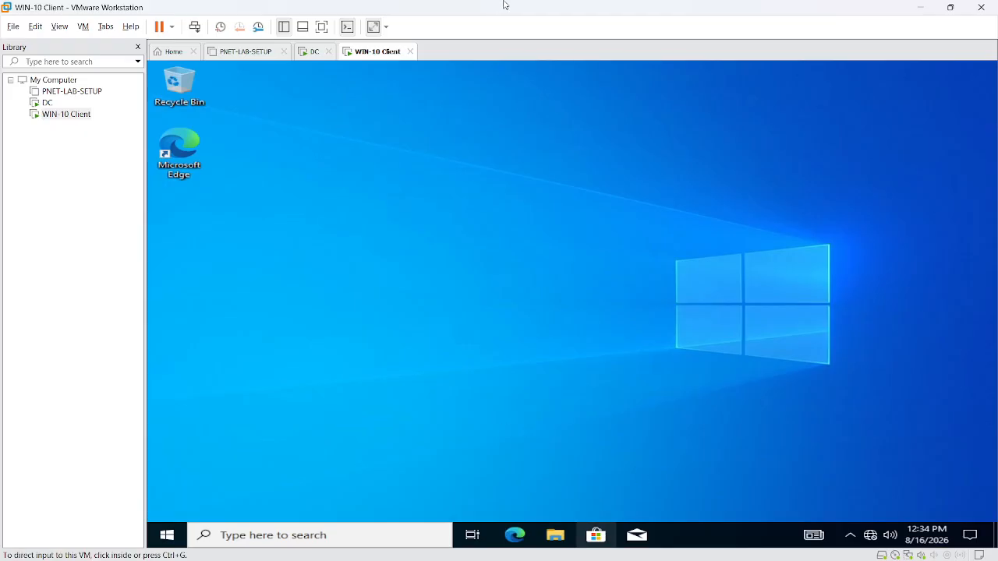
pyautogui.click(307, 52)
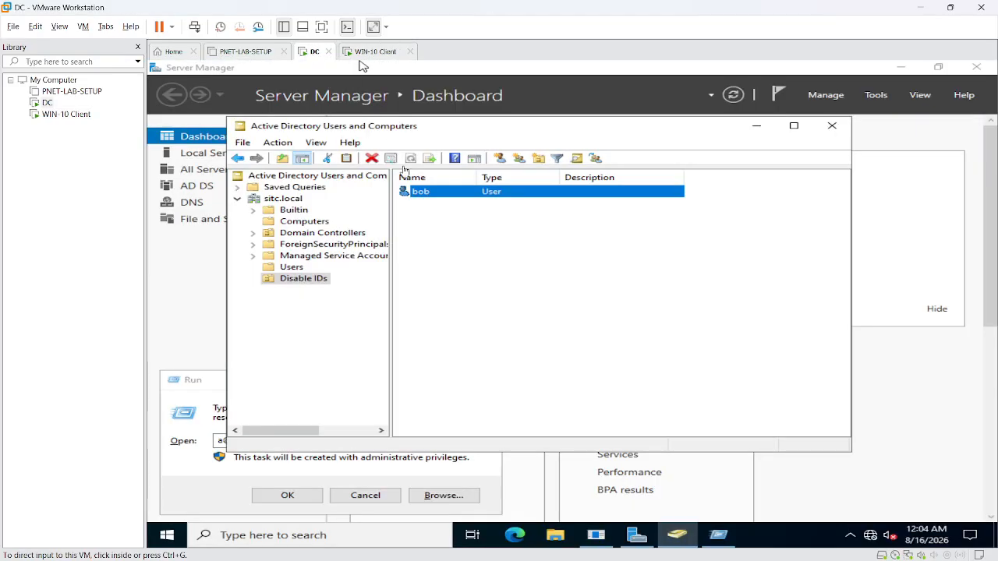
# - Open Reset Password for the user account and cancel without changes
pyautogui.click(430, 200)
pyautogui.rightClick(432, 198)
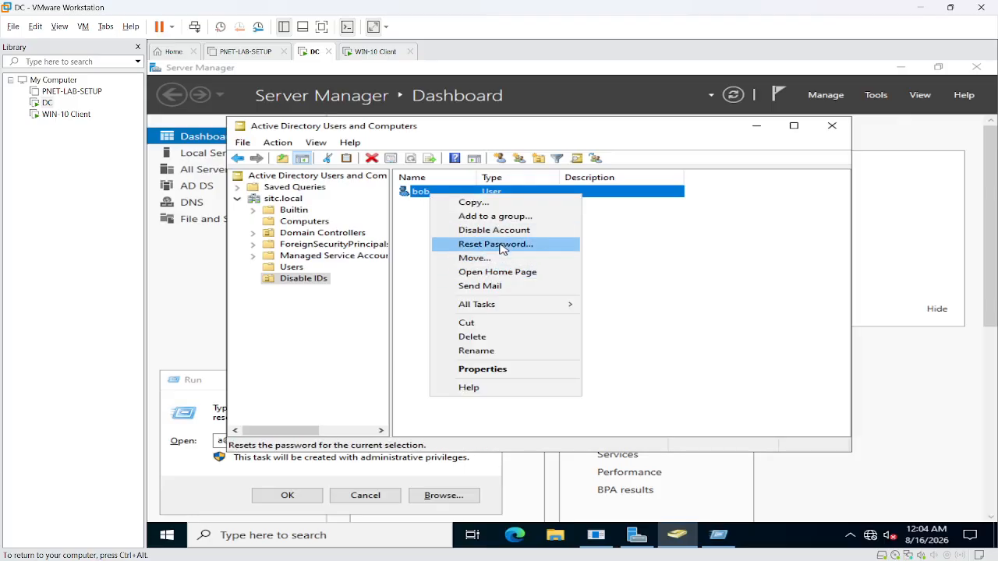
pyautogui.click(501, 247)
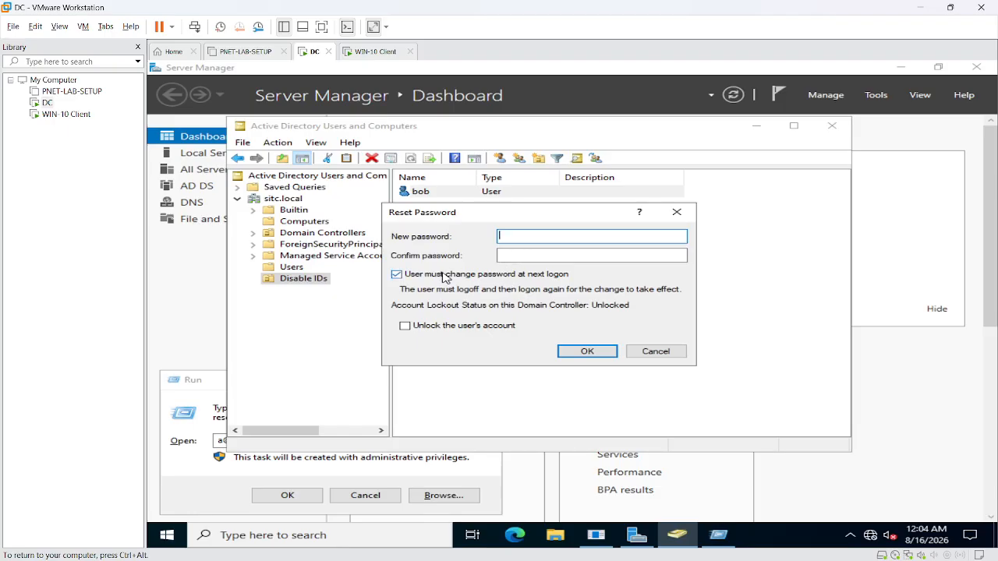
pyautogui.click(656, 350)
# - Review the user's Account tab and Log On To computers unchanged, then close ADUC
pyautogui.rightClick(458, 205)
pyautogui.click(451, 194)
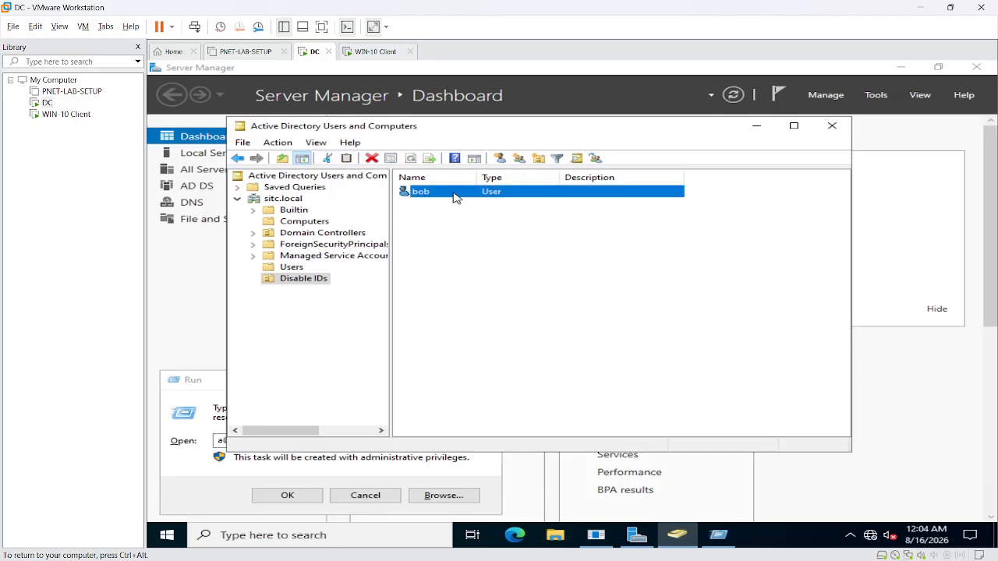
pyautogui.rightClick(452, 194)
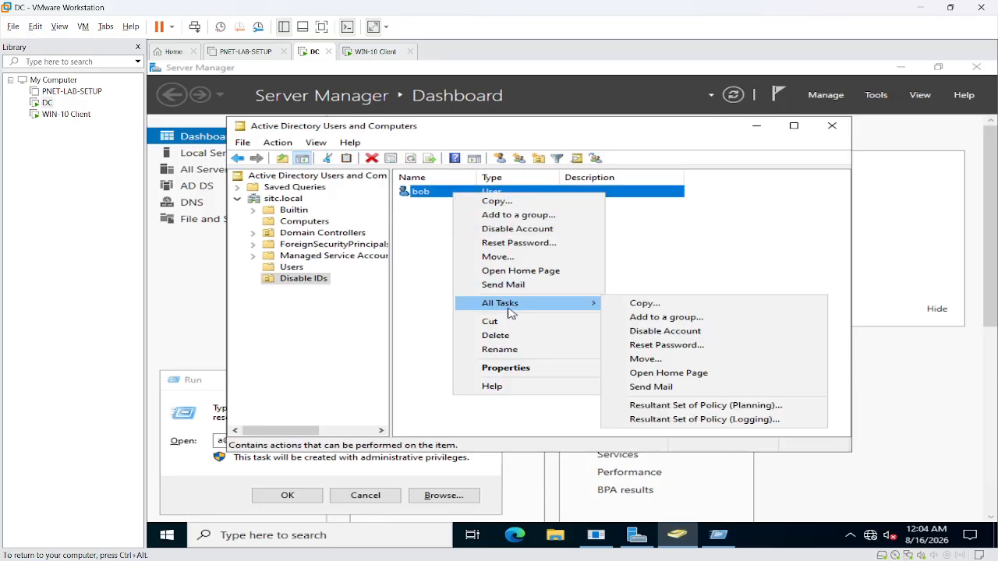
pyautogui.click(514, 368)
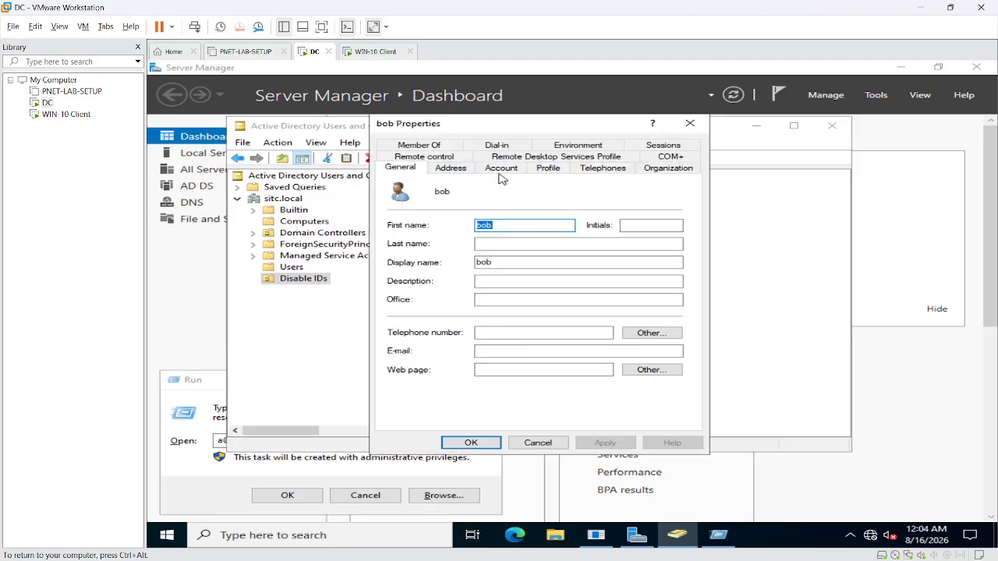
pyautogui.click(503, 169)
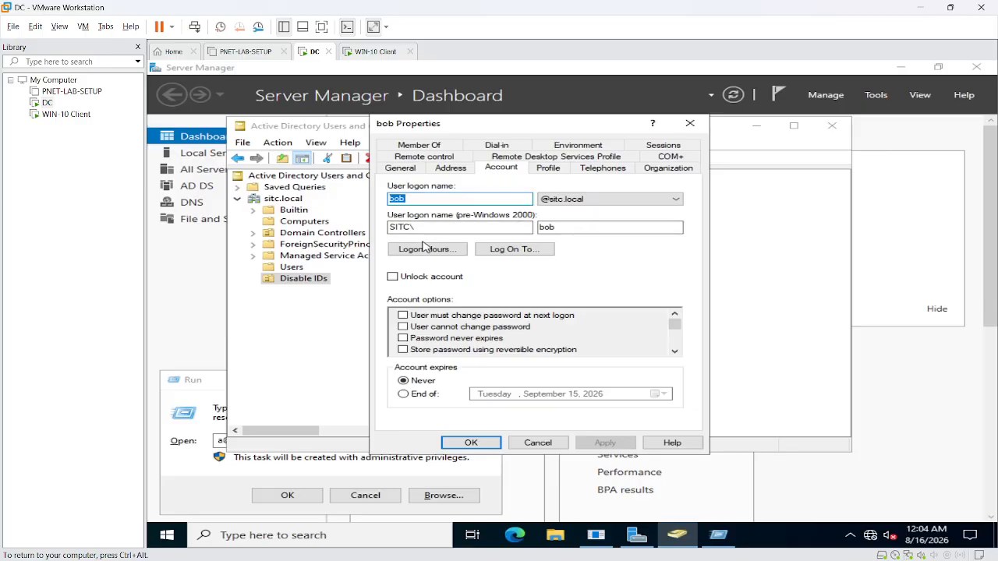
pyautogui.click(513, 250)
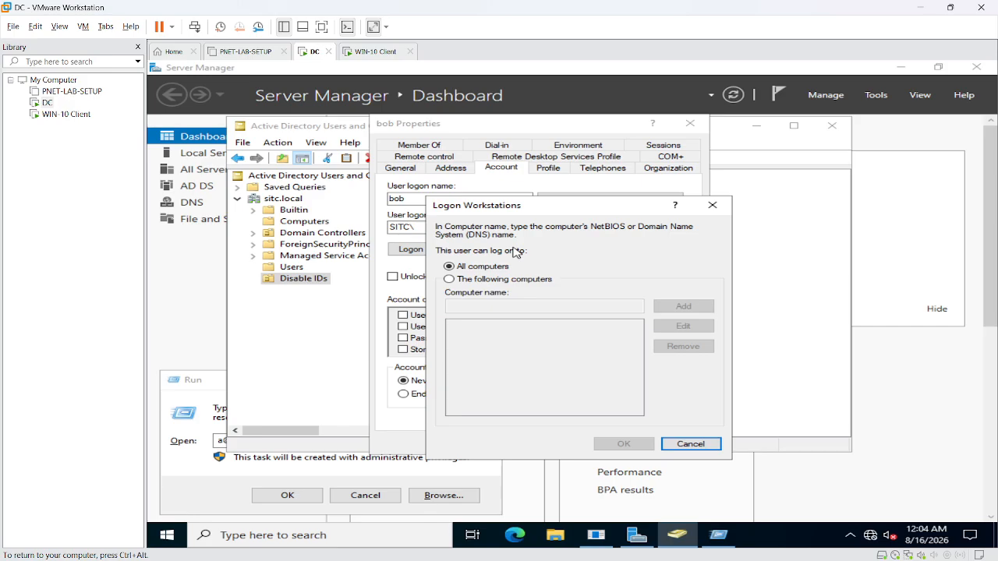
pyautogui.click(683, 445)
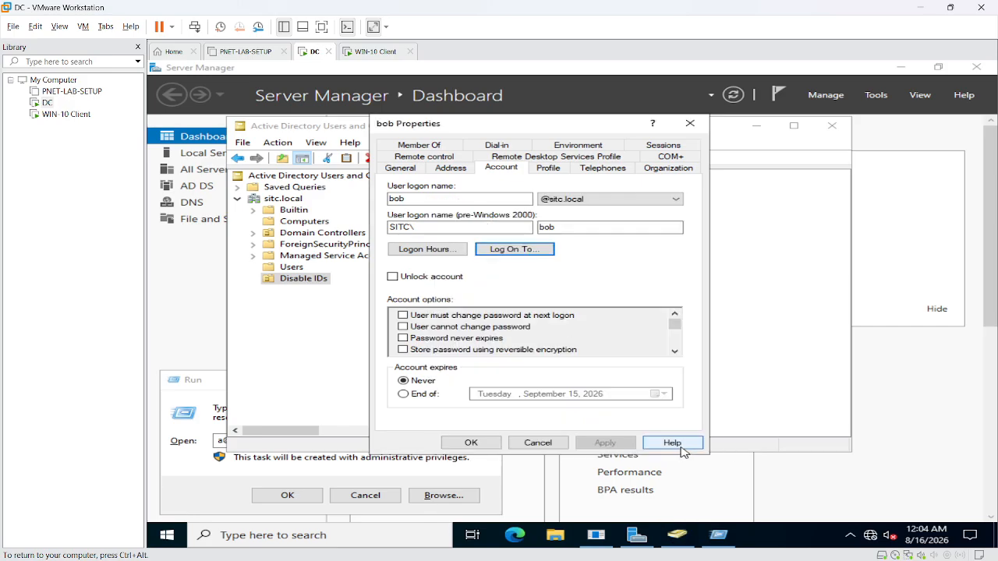
pyautogui.click(555, 442)
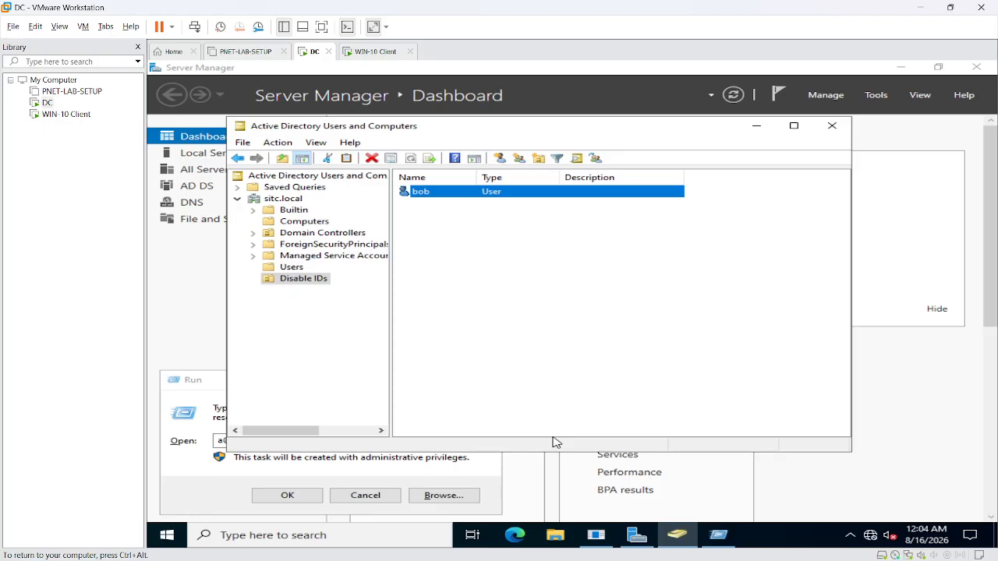
pyautogui.click(830, 126)
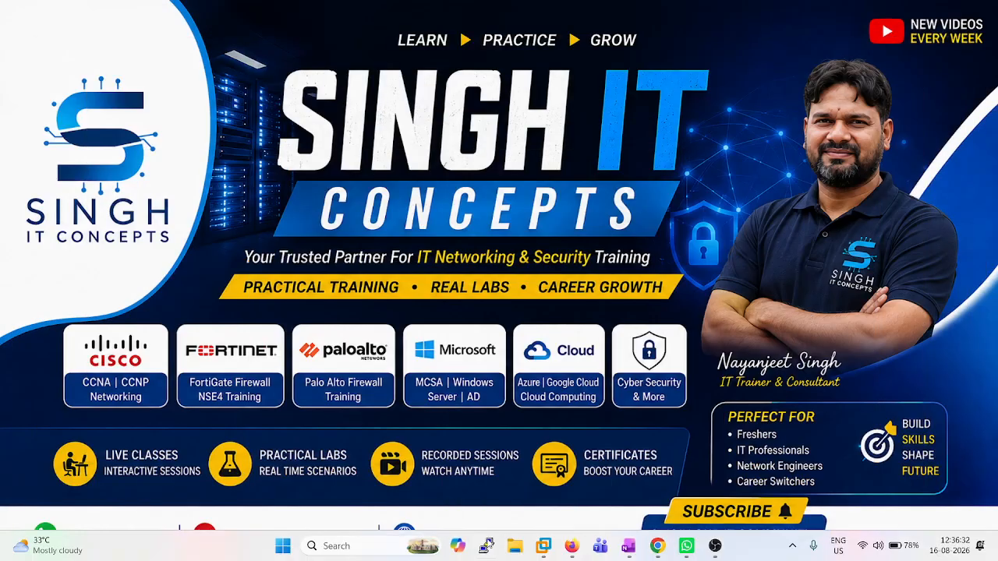
# - Check the Meet call's participant list, then switch back to the DC VM
pyautogui.moveTo(662, 550)
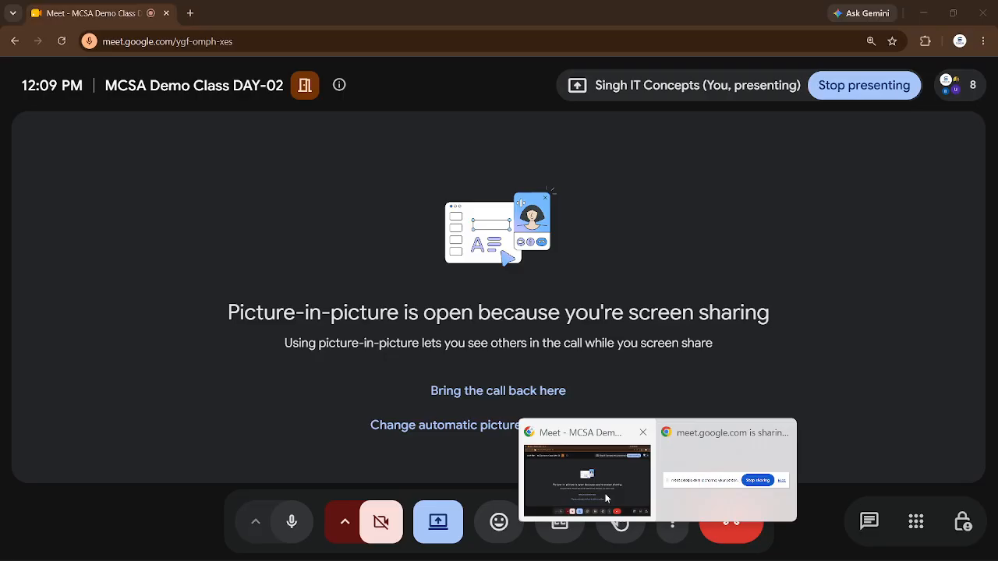
pyautogui.click(606, 497)
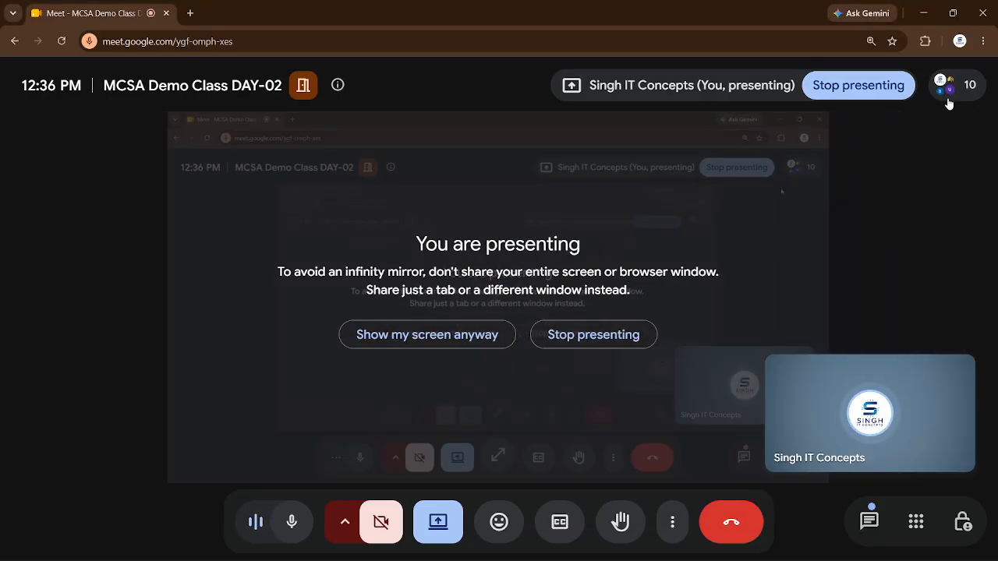
pyautogui.click(948, 86)
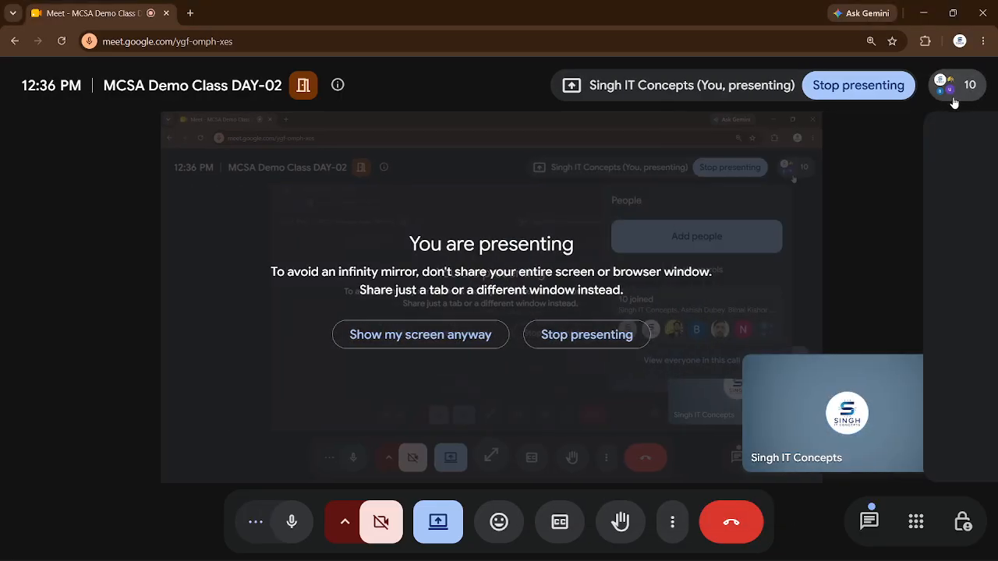
pyautogui.scroll(-5, 878, 312)
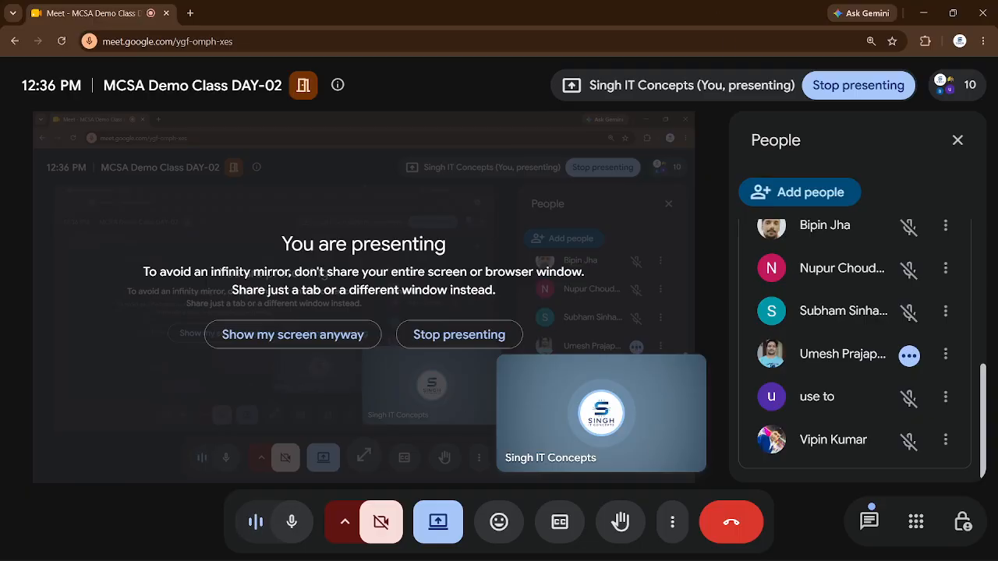
pyautogui.hotkey('alt', 'Tab')
pyautogui.hotkey('alt', 'Tab')
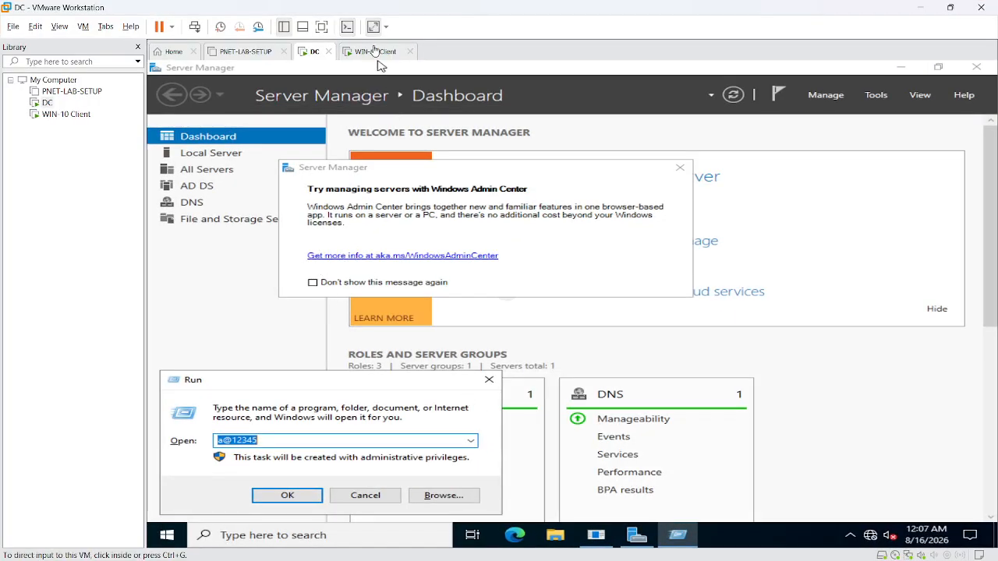
# - Open a command prompt via Run and run ipconfig on the DC
pyautogui.write("cmd'")
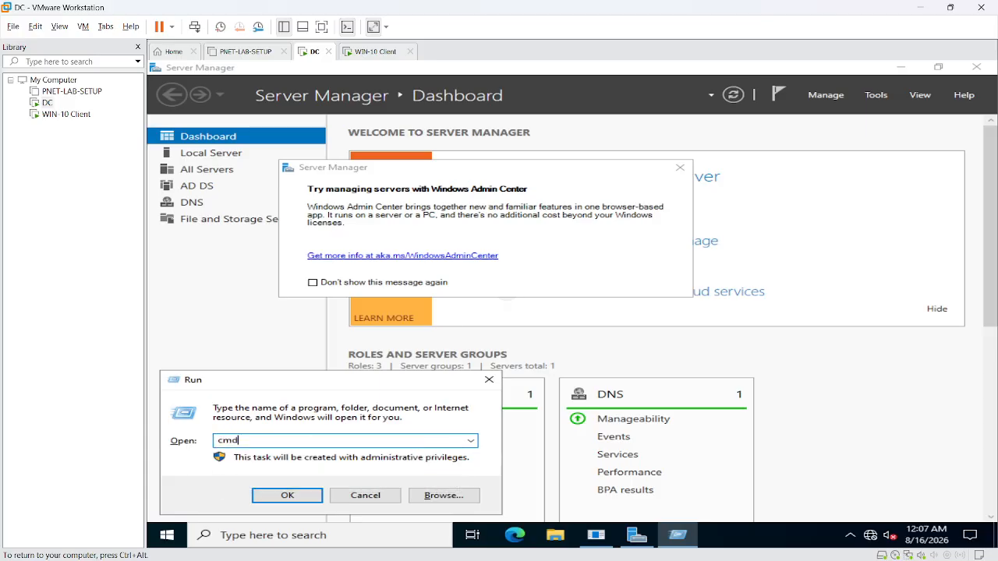
pyautogui.press('Return')
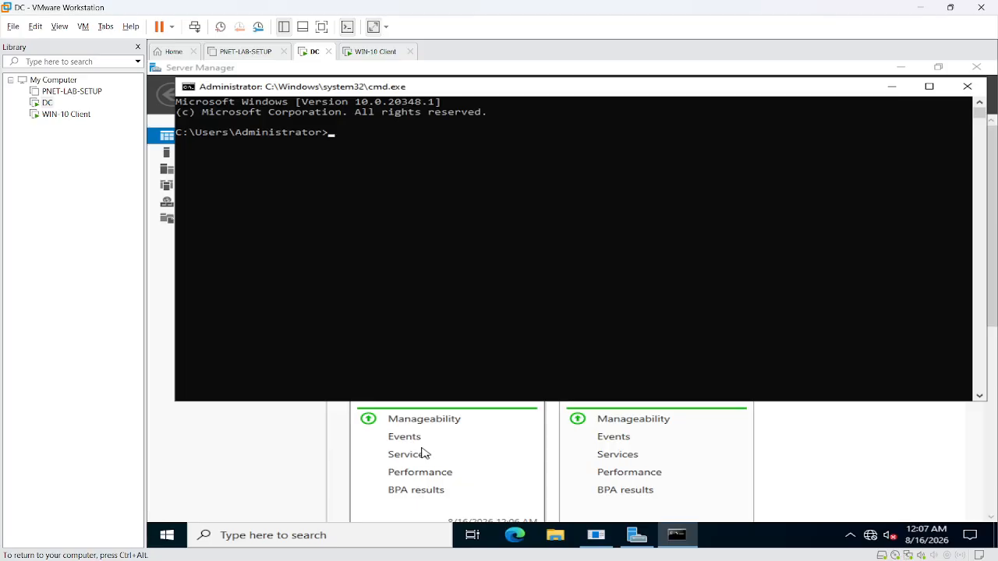
pyautogui.write('ipconfig')
pyautogui.press('Return')
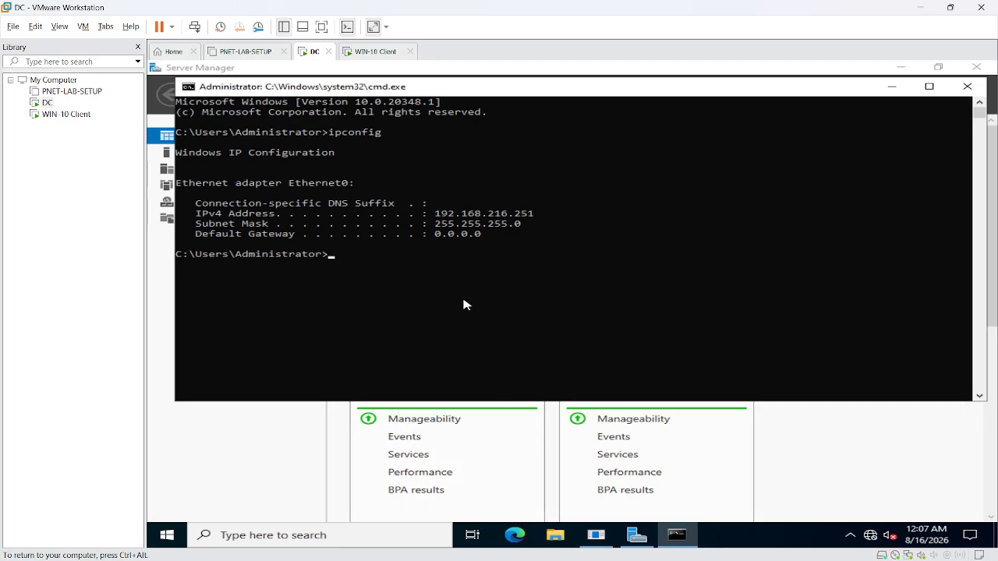
# - Highlight the DC's IPv4 address 192.168.216.251 in the ipconfig output
pyautogui.moveTo(428, 215); pyautogui.dragTo(546, 220)
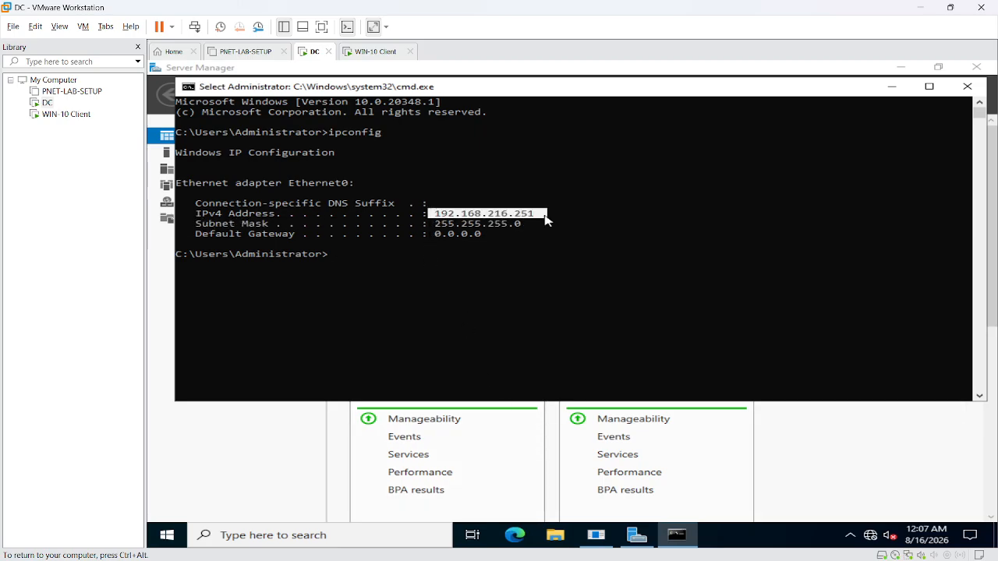
pyautogui.moveTo(433, 215); pyautogui.dragTo(552, 223)
pyautogui.click(537, 225)
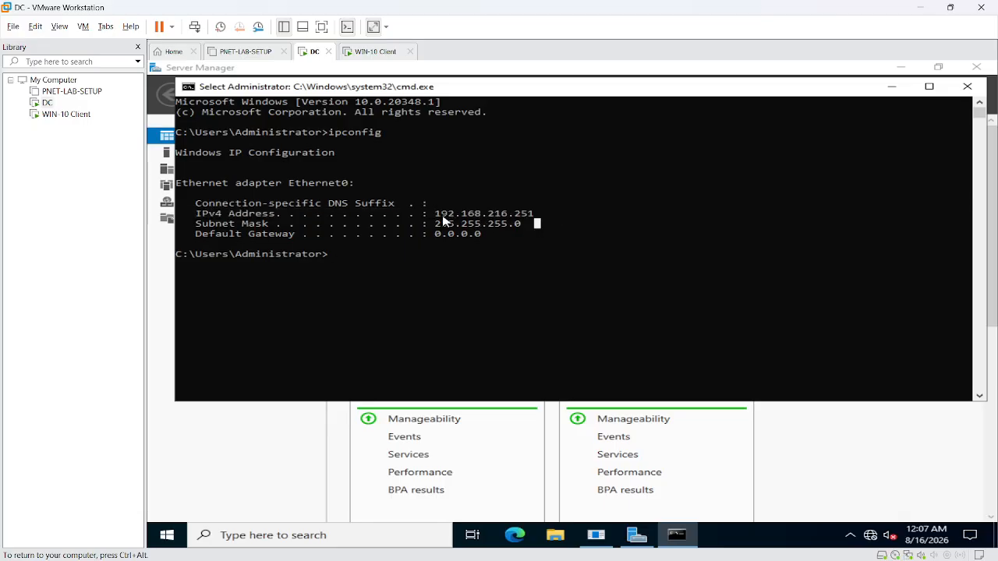
pyautogui.moveTo(435, 215); pyautogui.dragTo(539, 218)
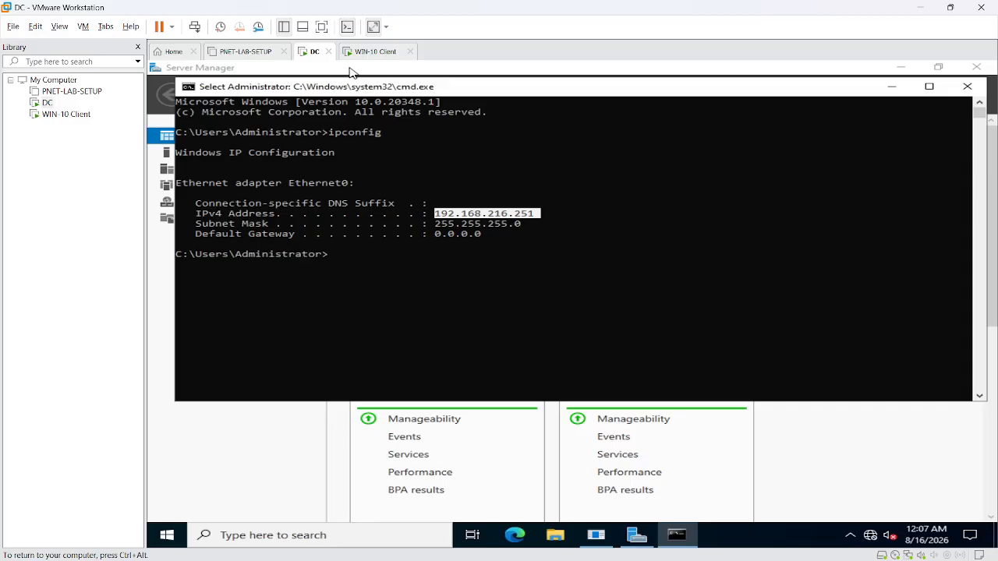
pyautogui.click(374, 51)
# - Open a command prompt on the WIN-10 Client and run ipconfig /all
pyautogui.click(289, 66)
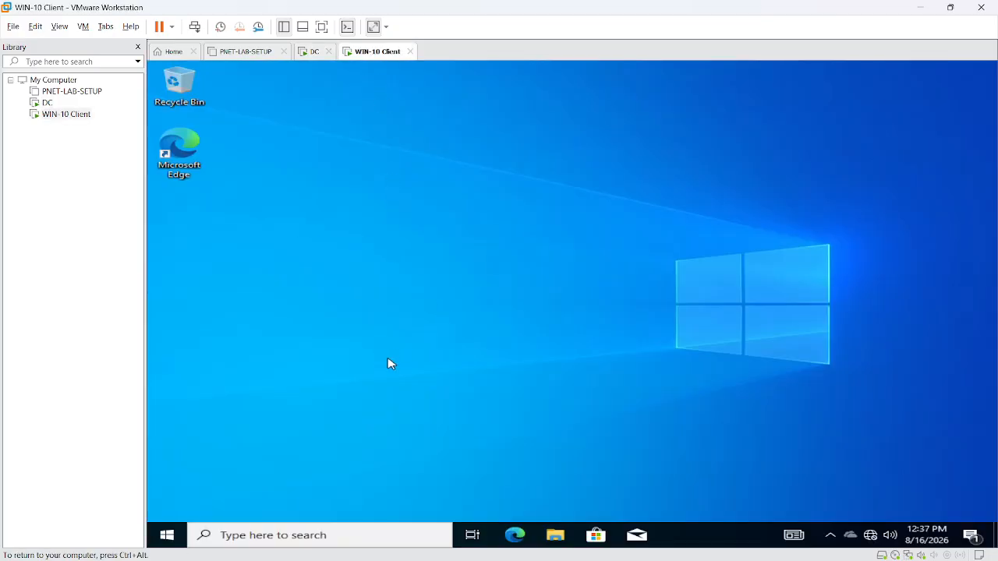
pyautogui.press('super+r')
pyautogui.write('cmd')
pyautogui.press('Return')
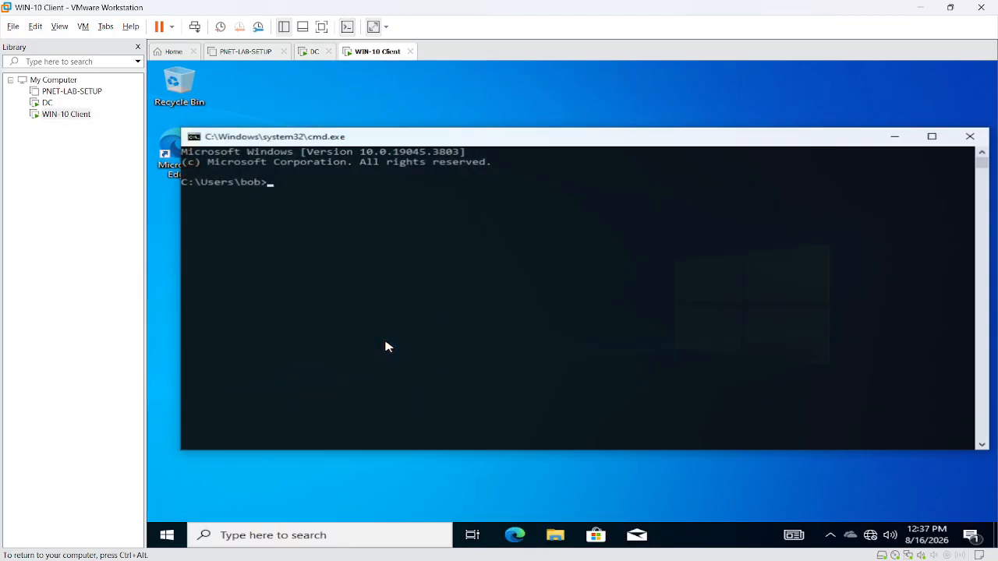
pyautogui.write('ipconfig ')
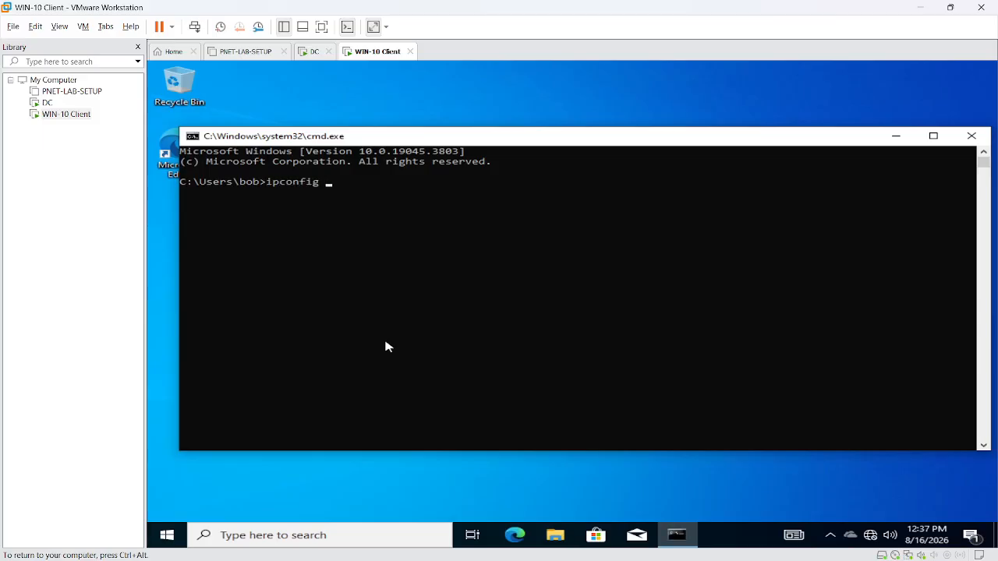
pyautogui.write('/all')
pyautogui.press('Return')
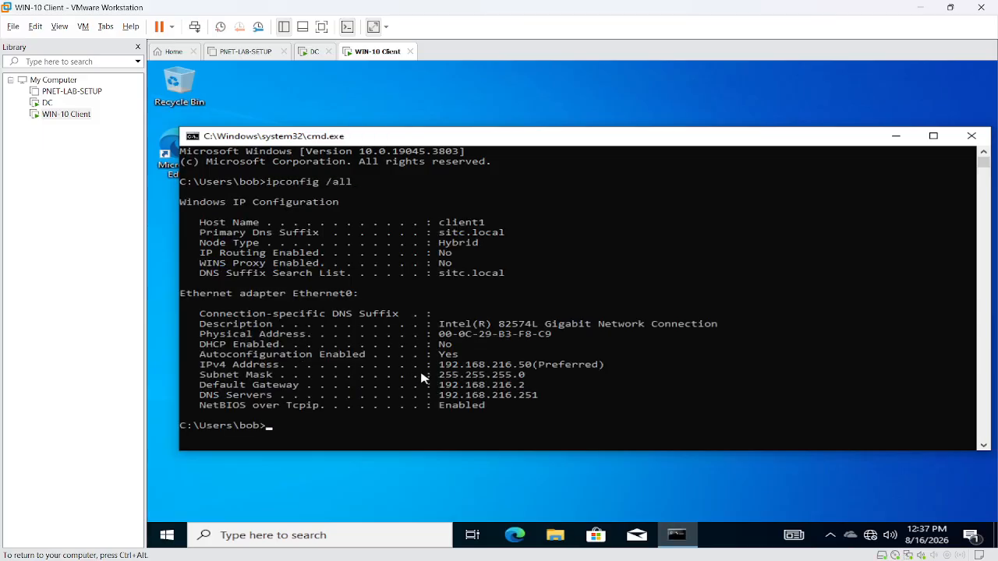
# - Highlight the DNS Servers line showing the DC's address 192.168.216.251
pyautogui.moveTo(199, 396); pyautogui.dragTo(545, 396)
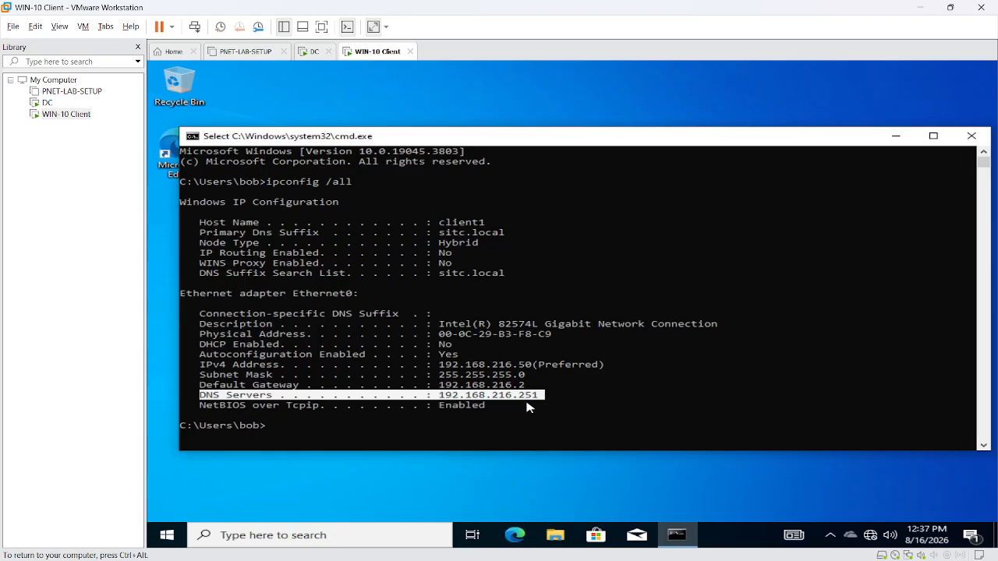
pyautogui.click(441, 396)
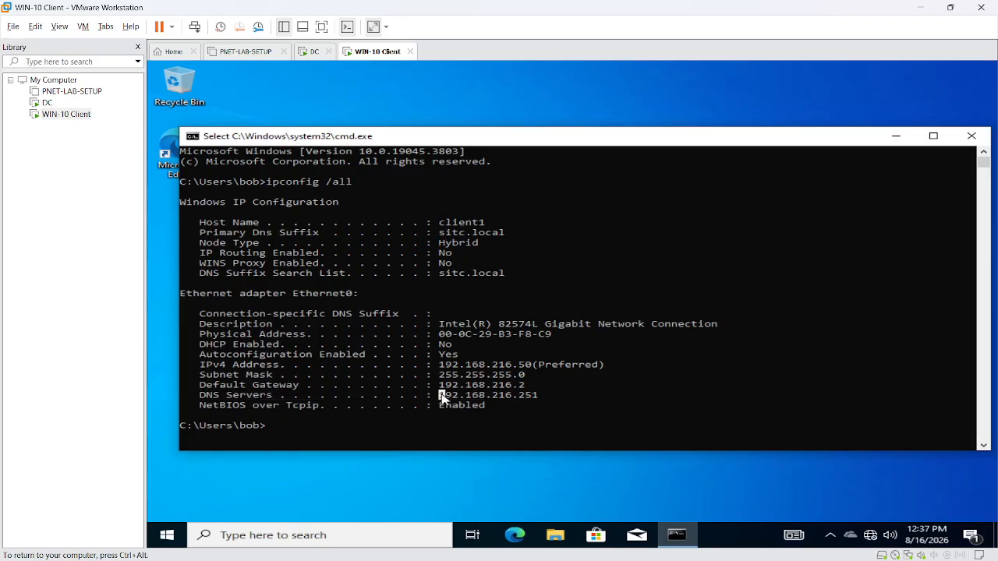
pyautogui.moveTo(197, 400); pyautogui.dragTo(543, 399)
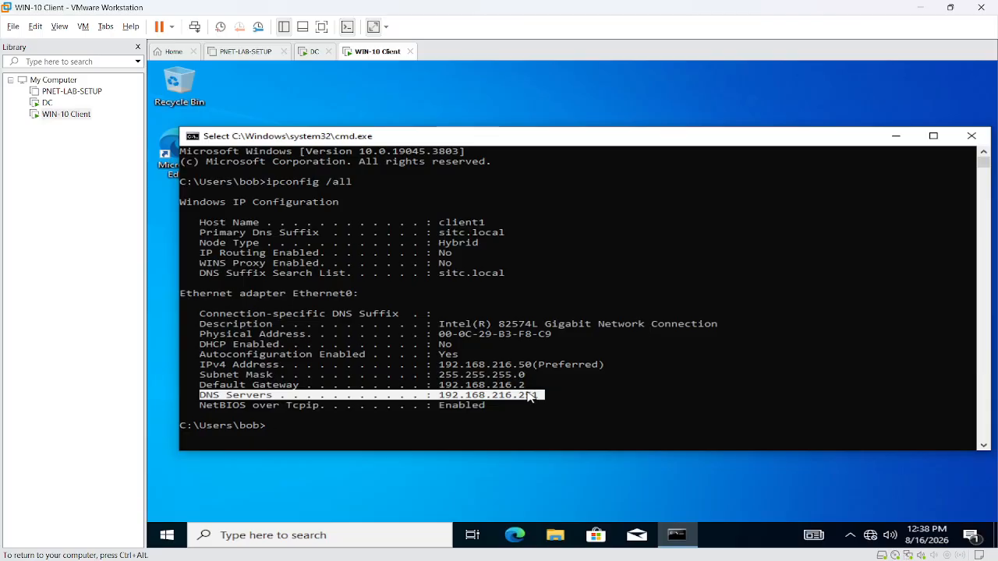
pyautogui.click(454, 385)
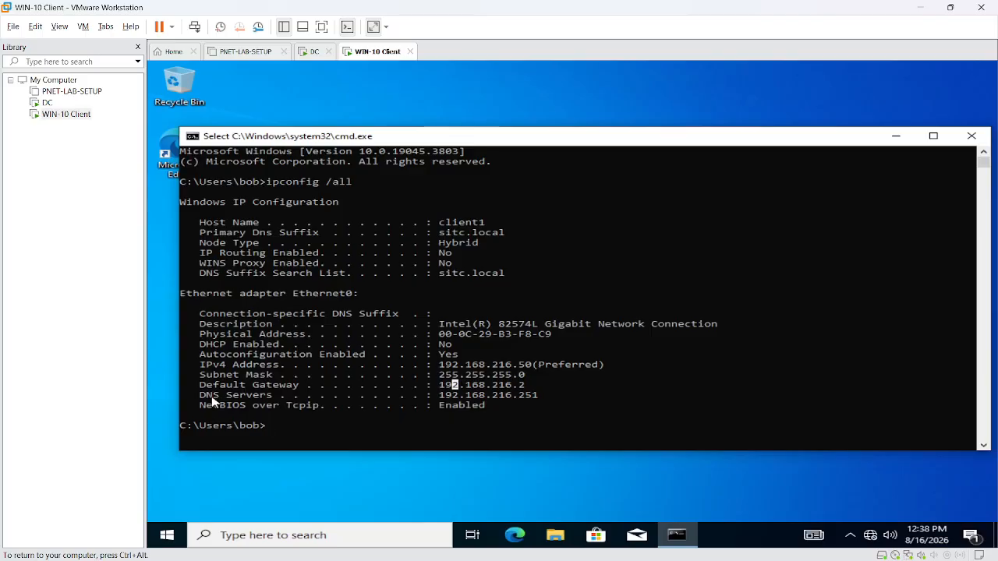
pyautogui.moveTo(201, 398); pyautogui.dragTo(553, 396)
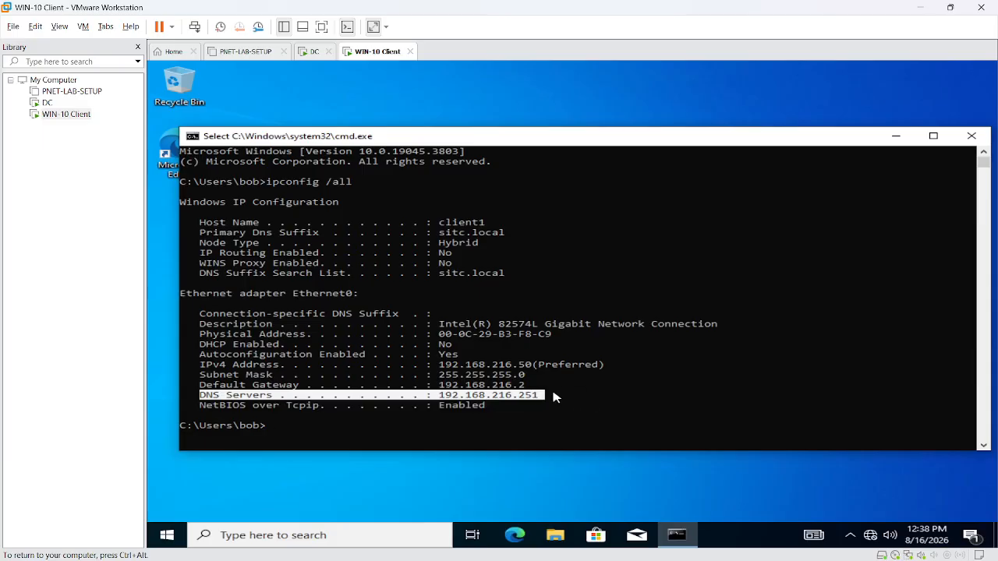
pyautogui.click(555, 396)
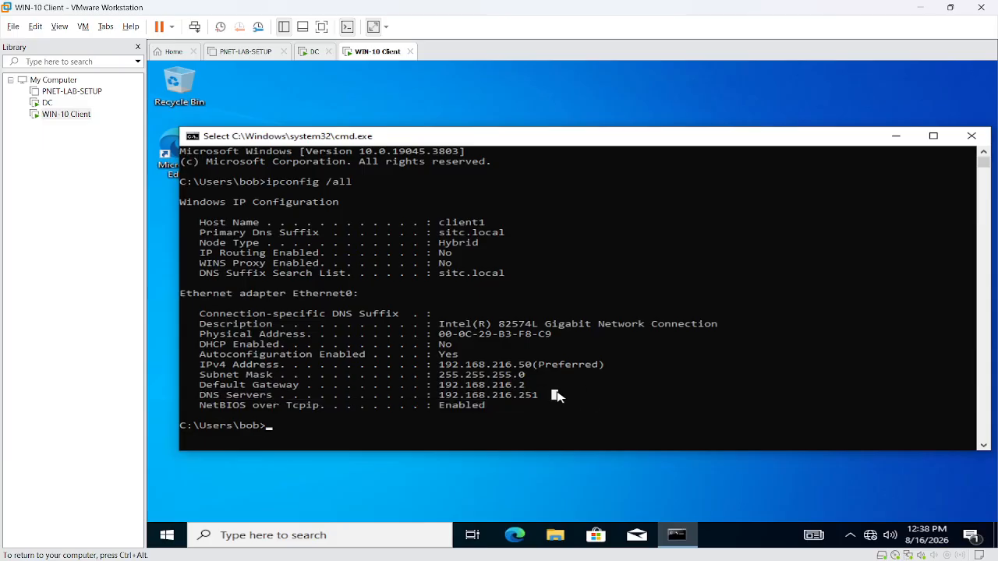
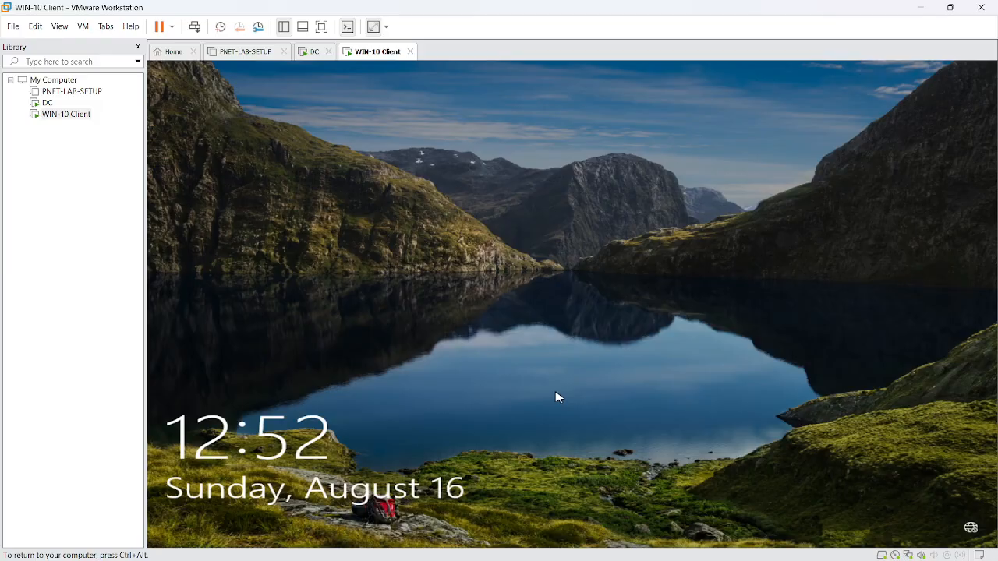
# - Release input from the Windows 10 VM and minimize VMware Workstation to reveal the Google Meet call
pyautogui.hotkey('ctrl', 'alt')
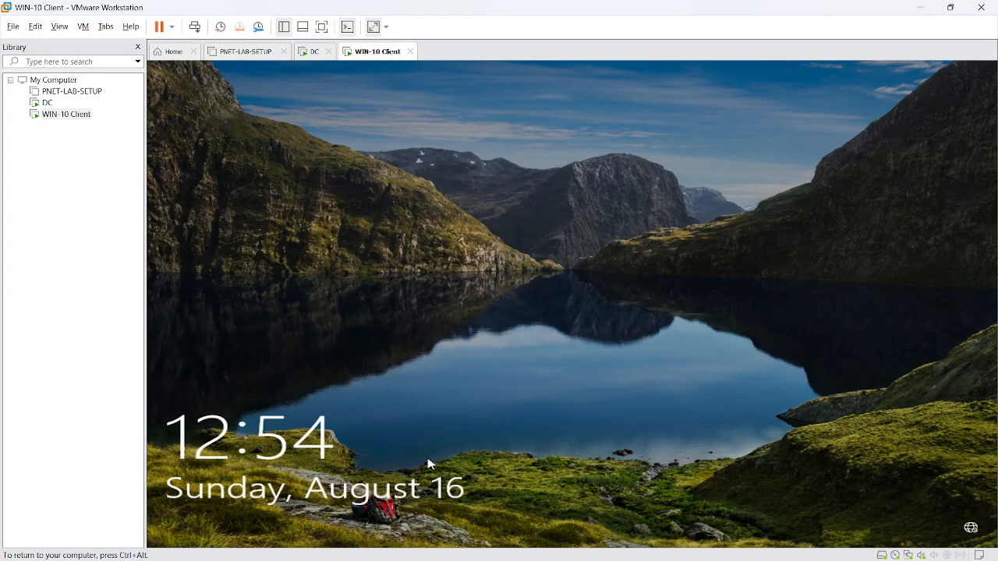
pyautogui.click(923, 7)
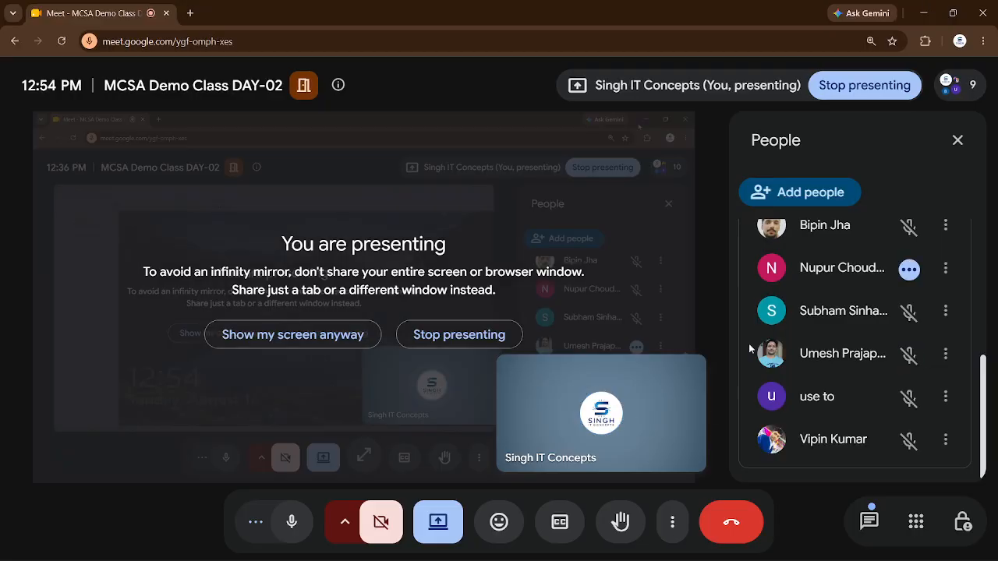